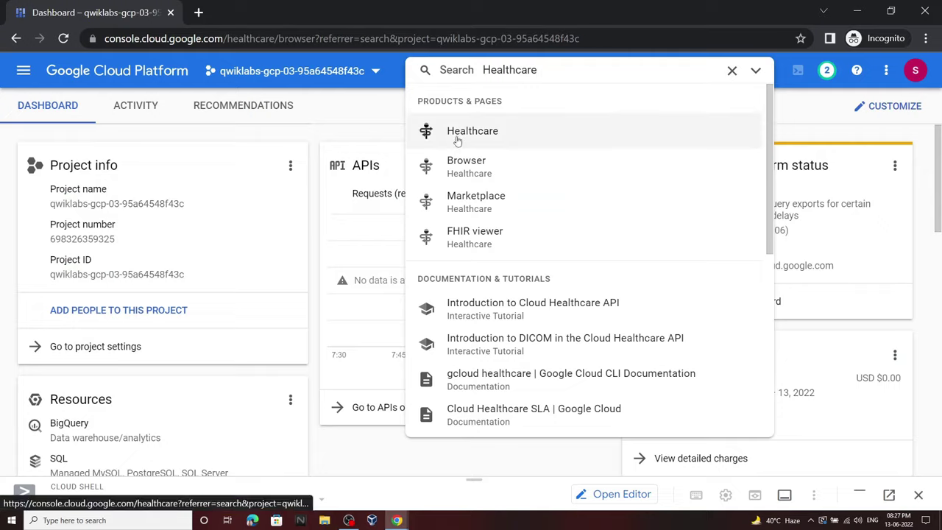
Step: Open the Healthcare product page from the search results and enable the Cloud Healthcare API
{"action": "left_click", "coordinate": [456, 139]}
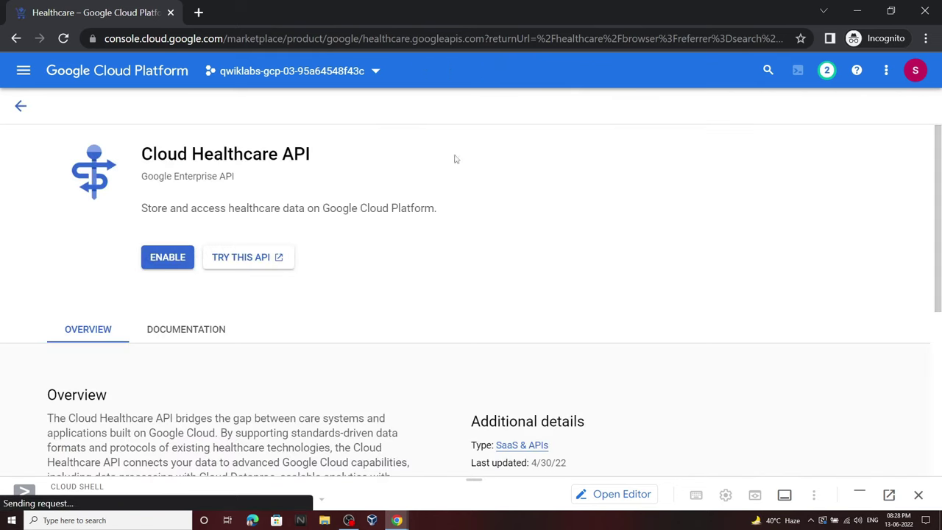
{"action": "left_click", "coordinate": [182, 257]}
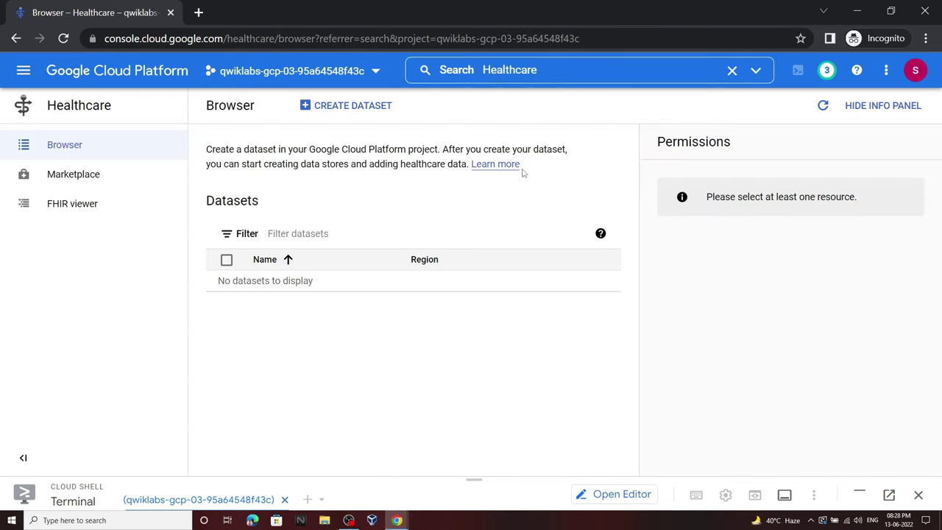
Step: Start creating a Healthcare dataset and copy the dataset name "dataset1" from the lab instructions
{"action": "left_click", "coordinate": [379, 110]}
{"action": "mouse_move", "coordinate": [396, 515]}
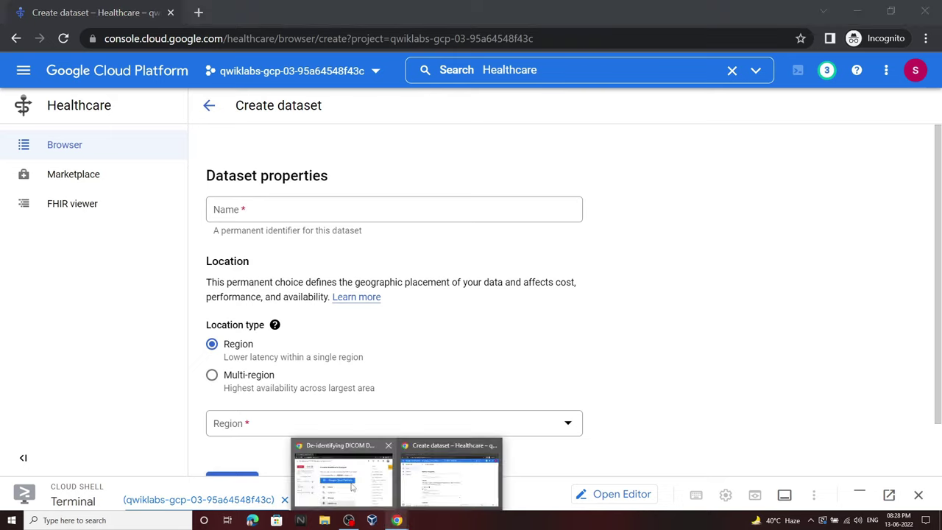
{"action": "left_click", "coordinate": [341, 474]}
{"action": "scroll", "coordinate": [456, 301], "scroll_direction": "down", "scroll_amount": 3}
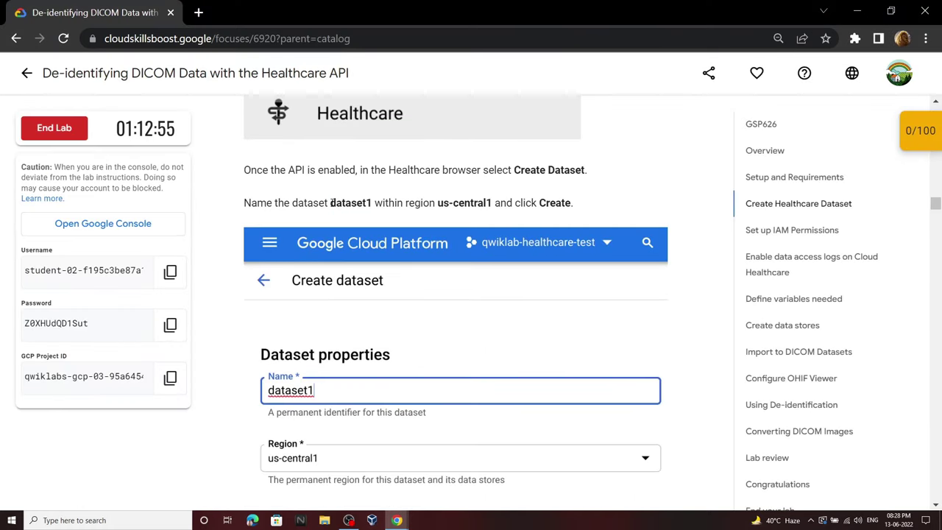
{"action": "left_click_drag", "start_coordinate": [331, 203], "coordinate": [383, 203]}
{"action": "key", "text": "ctrl+c"}
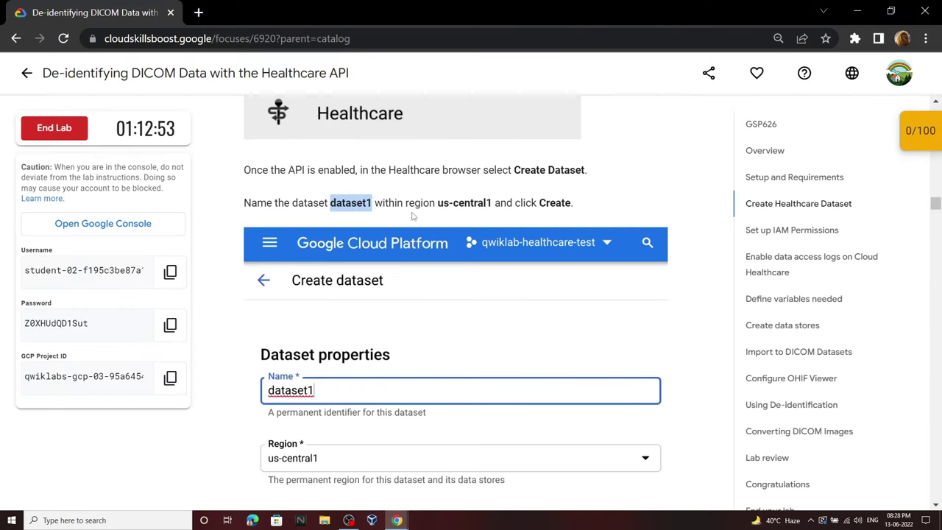
Step: Create the Healthcare dataset named dataset1 in the us-central1 (Iowa) region
{"action": "mouse_move", "coordinate": [401, 515]}
{"action": "left_click", "coordinate": [471, 476]}
{"action": "left_click", "coordinate": [377, 212]}
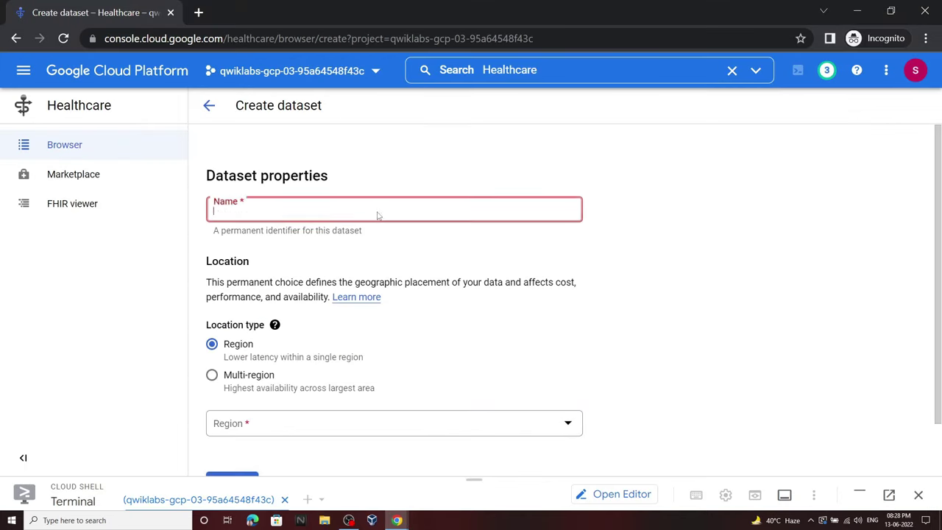
{"action": "key", "text": "ctrl+v"}
{"action": "scroll", "coordinate": [331, 265], "scroll_direction": "down", "scroll_amount": 2}
{"action": "left_click", "coordinate": [230, 360]}
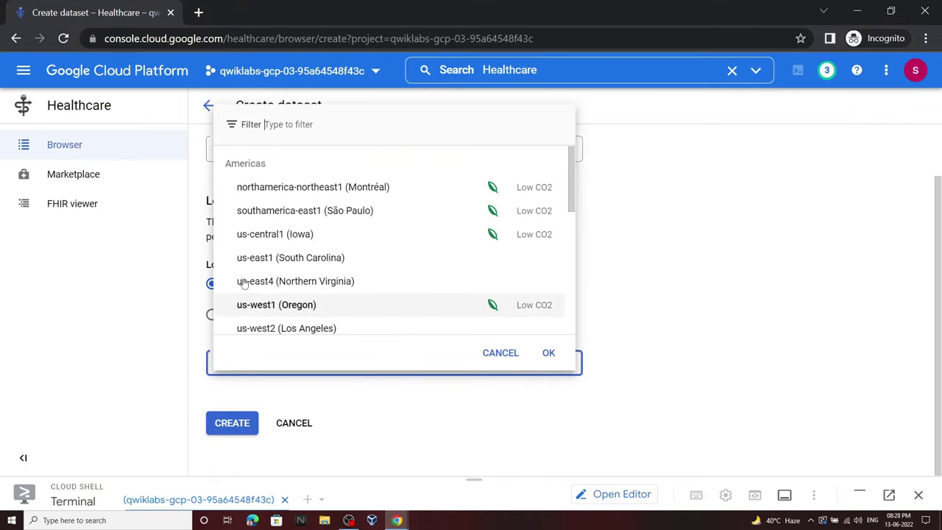
{"action": "left_click", "coordinate": [272, 233]}
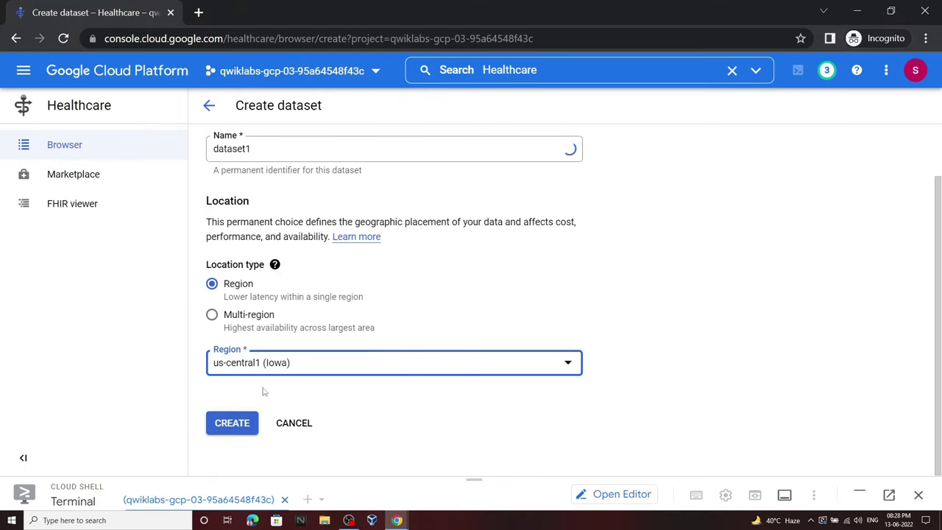
{"action": "left_click", "coordinate": [240, 425]}
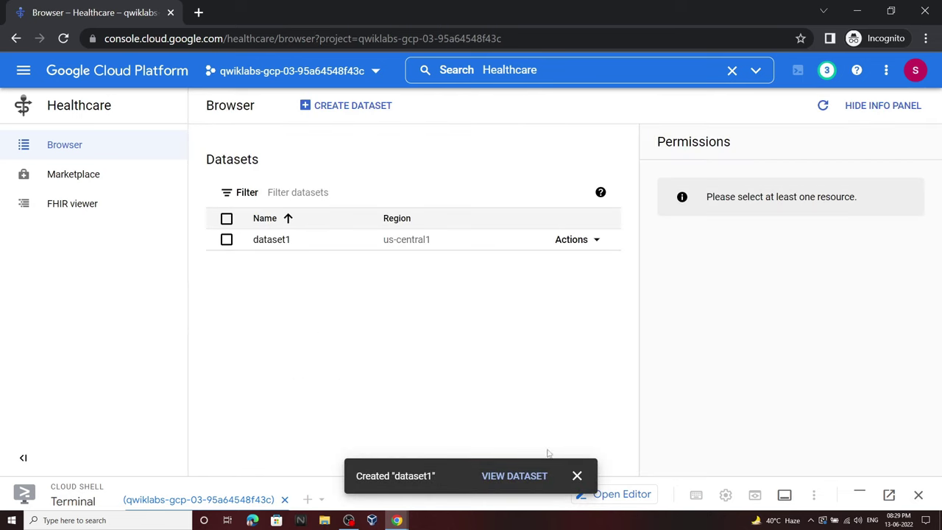
{"action": "left_click", "coordinate": [576, 475]}
Step: Read the lab's instructions on setting up IAM permissions and the roles needed by the Healthcare Service Agent
{"action": "mouse_move", "coordinate": [396, 520]}
{"action": "left_click", "coordinate": [452, 470]}
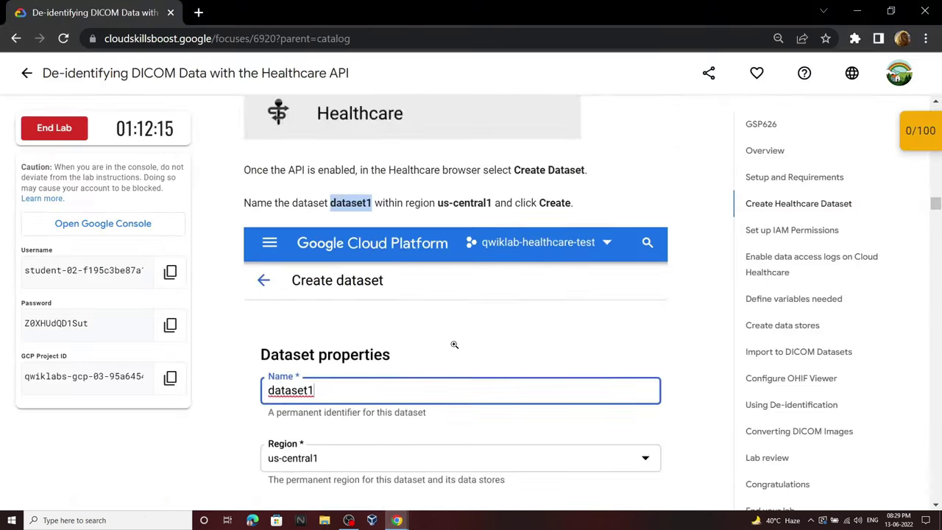
{"action": "scroll", "coordinate": [454, 345], "scroll_direction": "down", "scroll_amount": 5}
{"action": "scroll", "coordinate": [504, 250], "scroll_direction": "down", "scroll_amount": 1}
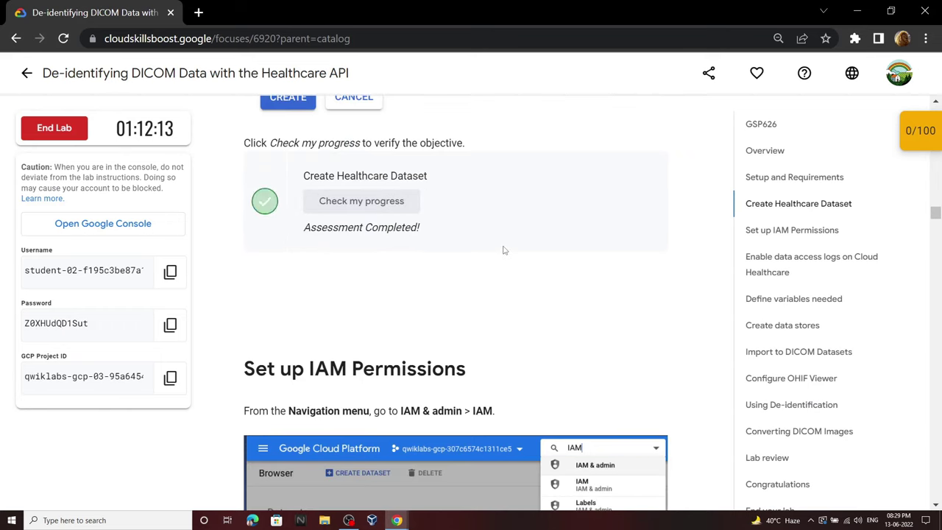
{"action": "scroll", "coordinate": [503, 250], "scroll_direction": "down", "scroll_amount": 6}
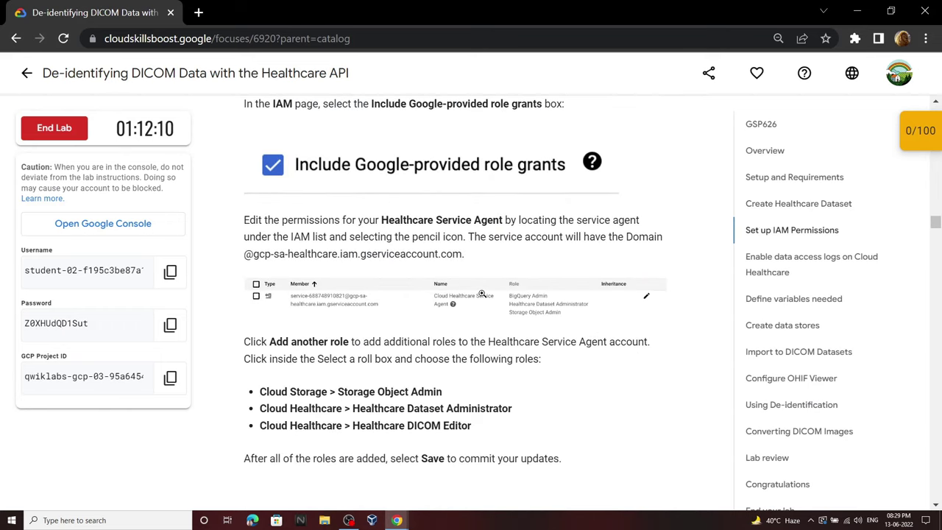
{"action": "scroll", "coordinate": [482, 294], "scroll_direction": "up", "scroll_amount": 2}
{"action": "scroll", "coordinate": [432, 312], "scroll_direction": "down", "scroll_amount": 2}
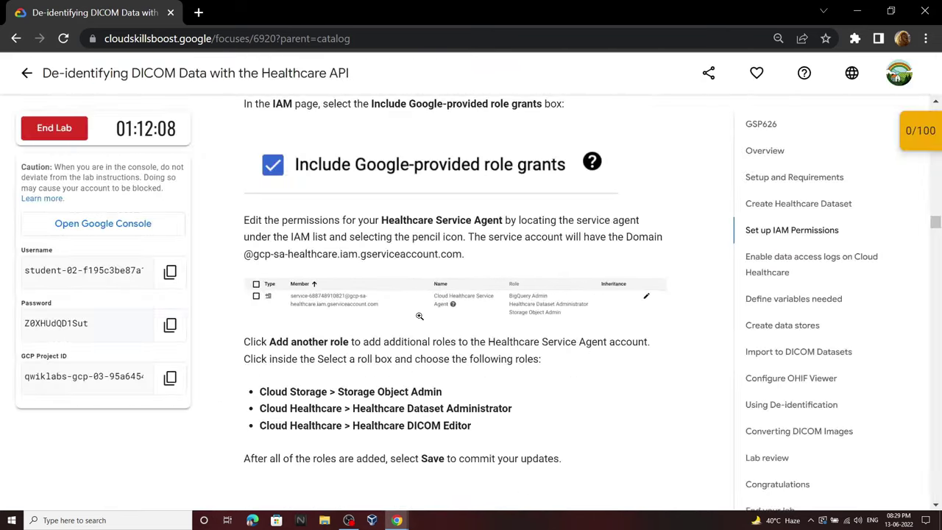
{"action": "scroll", "coordinate": [412, 368], "scroll_direction": "down", "scroll_amount": 1}
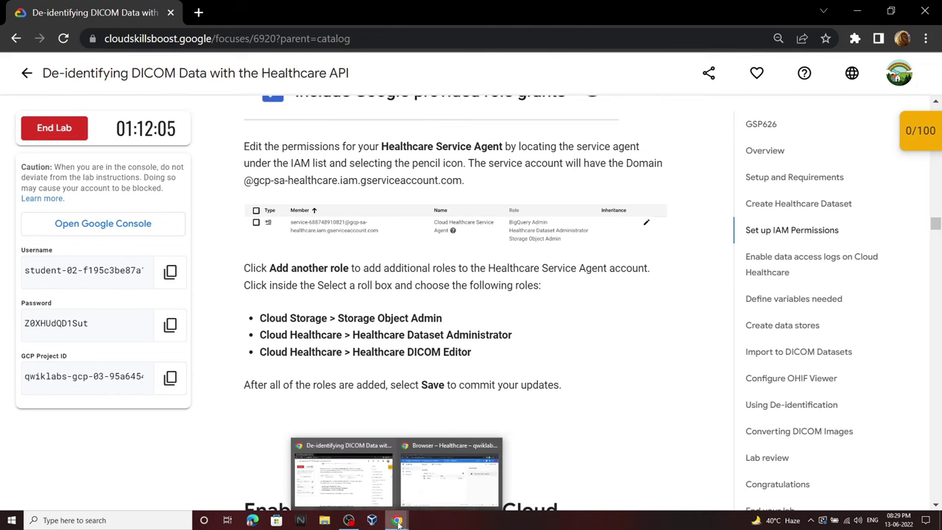
Step: Open the project's IAM page in the cloud console and include Google-provided role grants in the permissions list
{"action": "left_click", "coordinate": [453, 471]}
{"action": "left_click", "coordinate": [23, 71]}
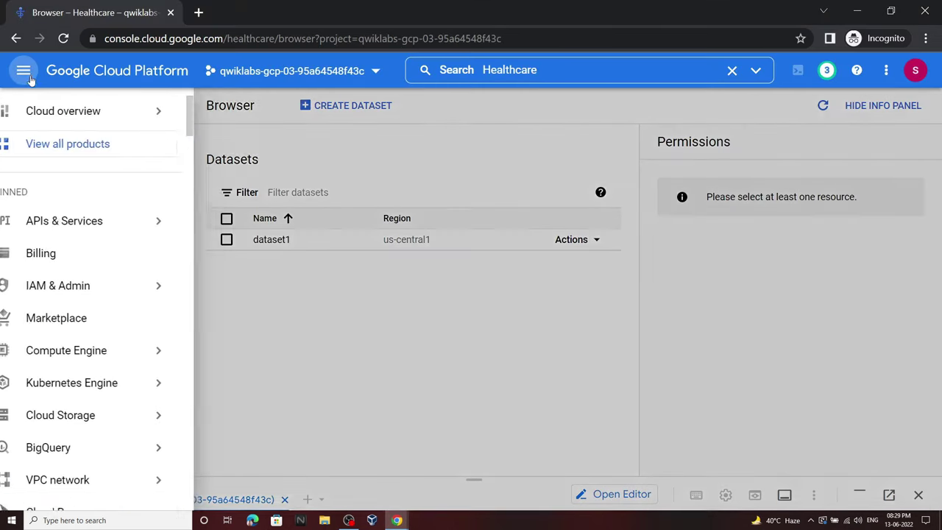
{"action": "mouse_move", "coordinate": [152, 285]}
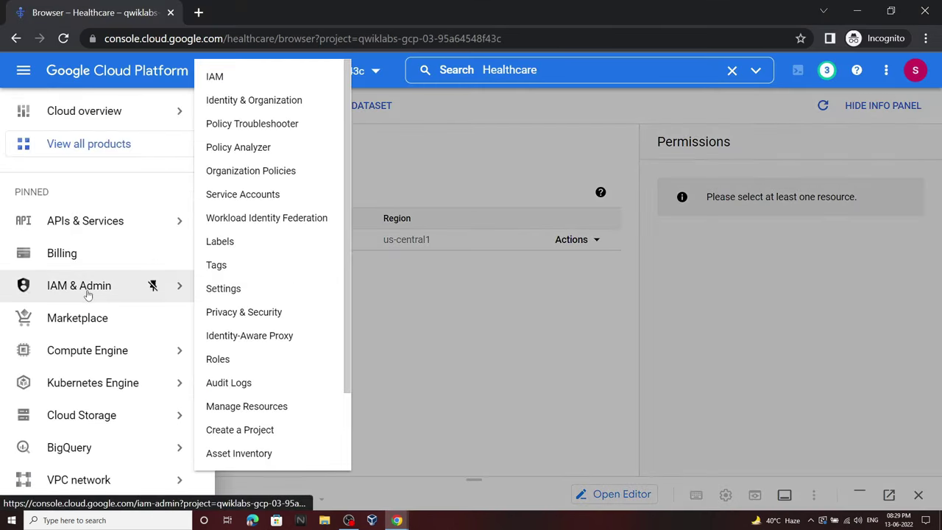
{"action": "left_click", "coordinate": [266, 80]}
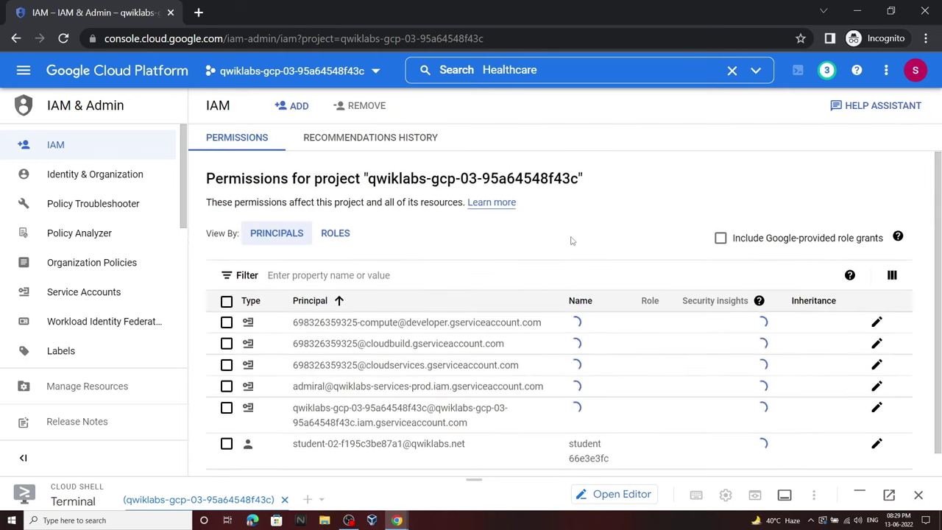
{"action": "scroll", "coordinate": [611, 232], "scroll_direction": "down", "scroll_amount": 1}
{"action": "left_click", "coordinate": [720, 216]}
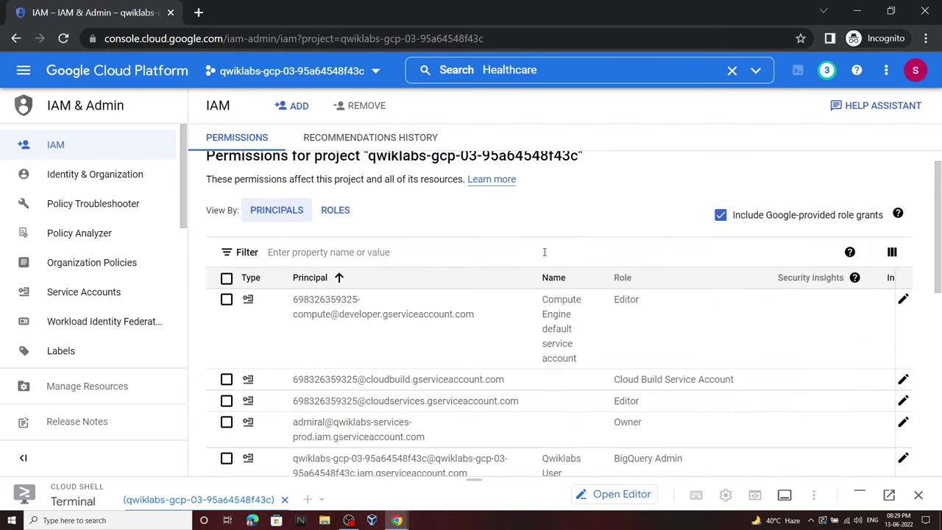
Step: Open the Cloud Healthcare Service Agent principal for permission editing
{"action": "scroll", "coordinate": [549, 258], "scroll_direction": "down", "scroll_amount": 3}
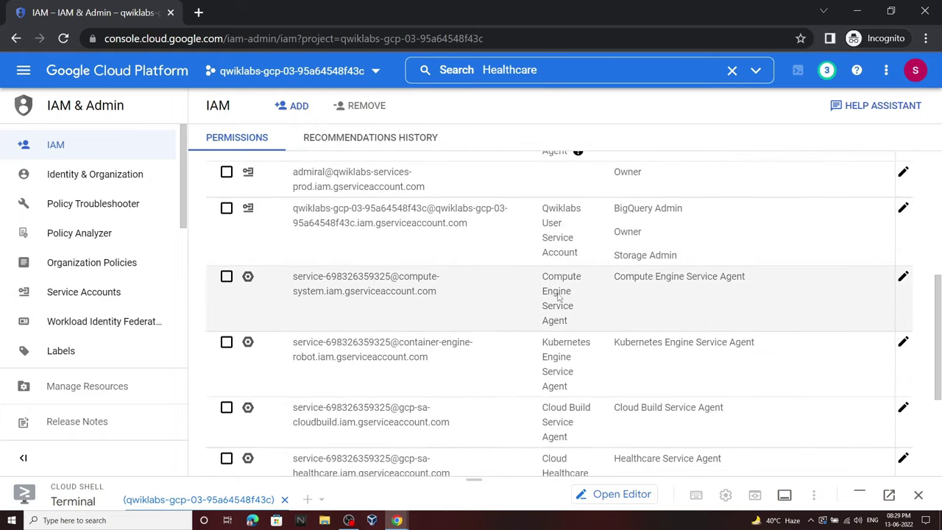
{"action": "scroll", "coordinate": [551, 265], "scroll_direction": "down", "scroll_amount": 2}
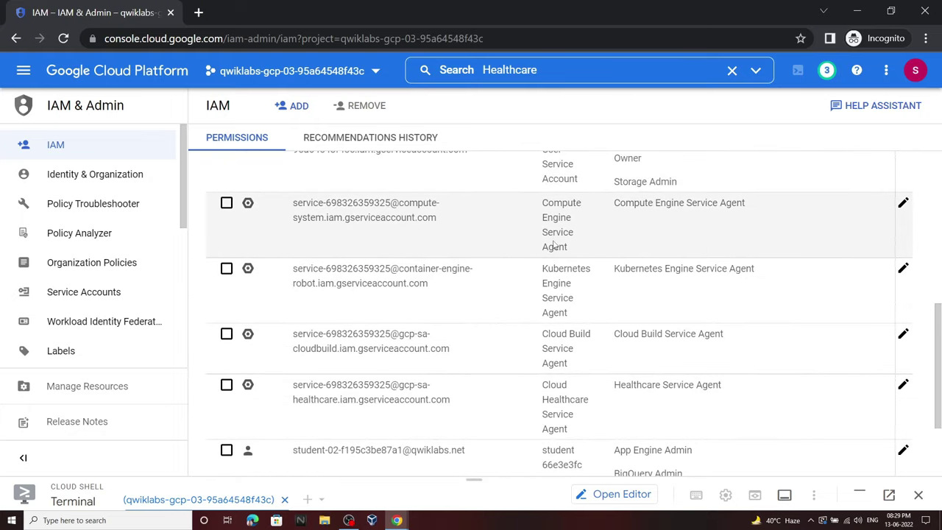
{"action": "scroll", "coordinate": [556, 247], "scroll_direction": "down", "scroll_amount": 2}
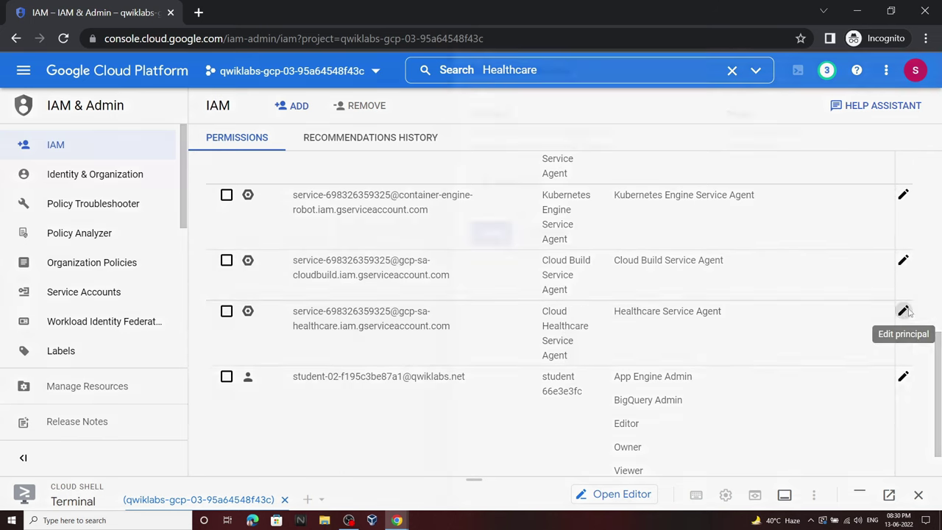
{"action": "left_click", "coordinate": [903, 310]}
Step: Look up the first required role in the lab instructions and add Storage Object Admin to the service agent
{"action": "left_click", "coordinate": [397, 520]}
{"action": "left_click", "coordinate": [354, 449]}
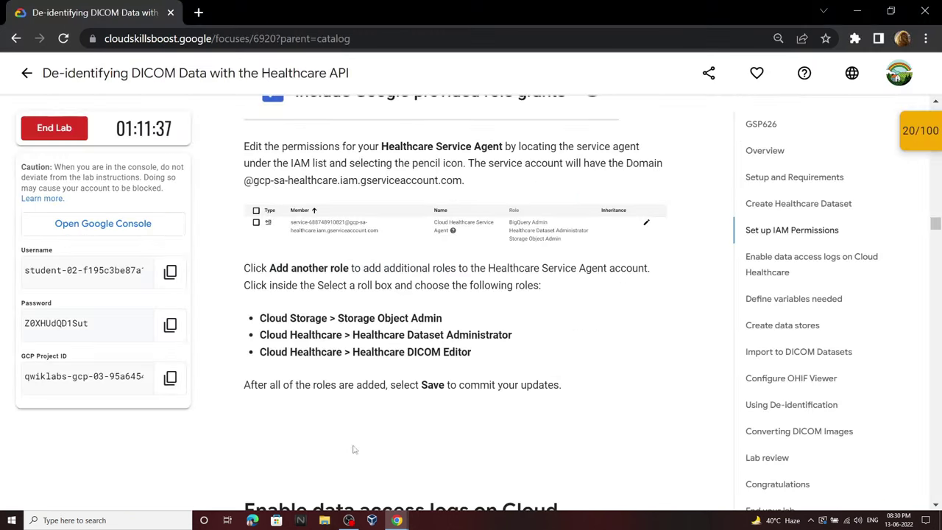
{"action": "left_click_drag", "start_coordinate": [261, 312], "coordinate": [432, 317]}
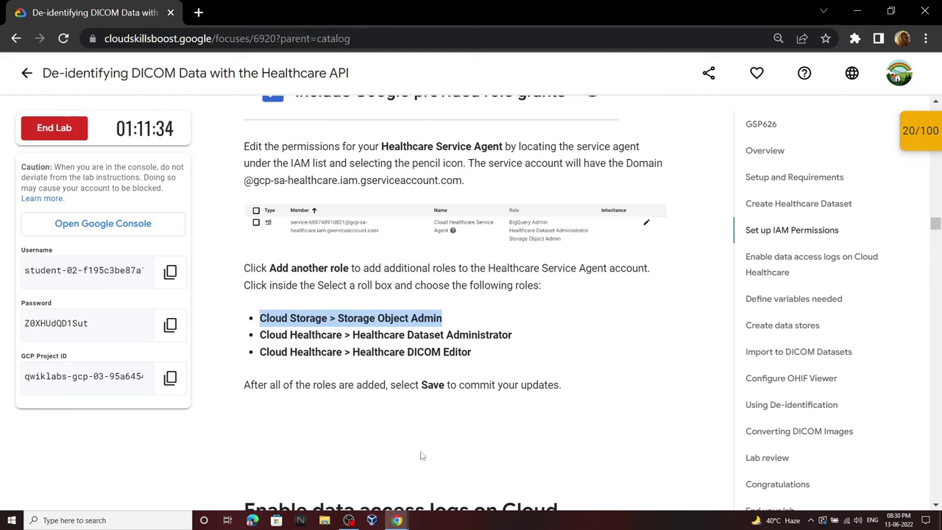
{"action": "left_click", "coordinate": [403, 520]}
{"action": "left_click", "coordinate": [437, 489]}
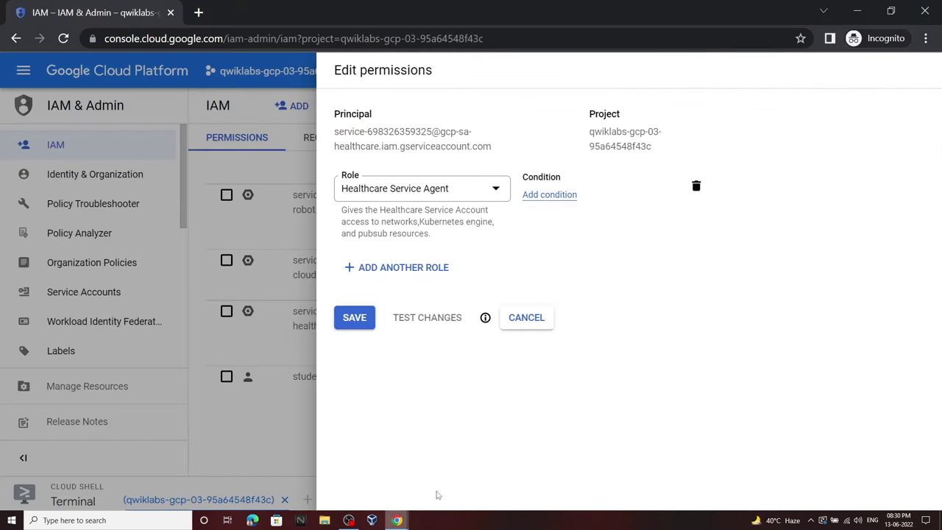
{"action": "left_click", "coordinate": [405, 278]}
{"action": "left_click", "coordinate": [420, 278]}
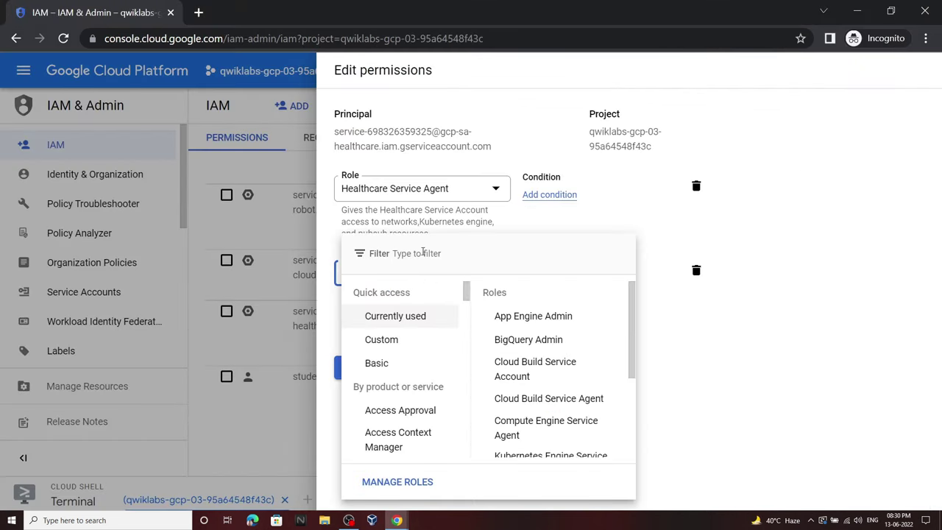
{"action": "type", "text": "storage"}
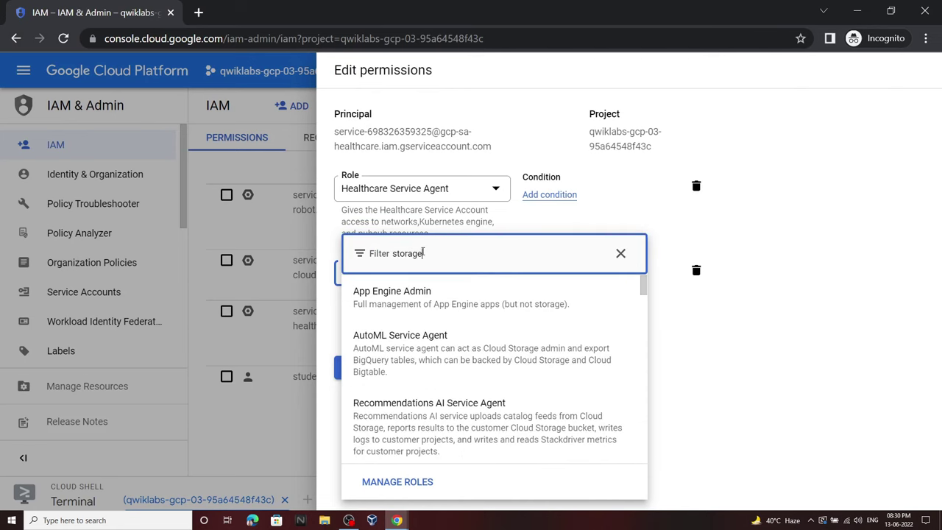
{"action": "scroll", "coordinate": [444, 363], "scroll_direction": "down", "scroll_amount": 8}
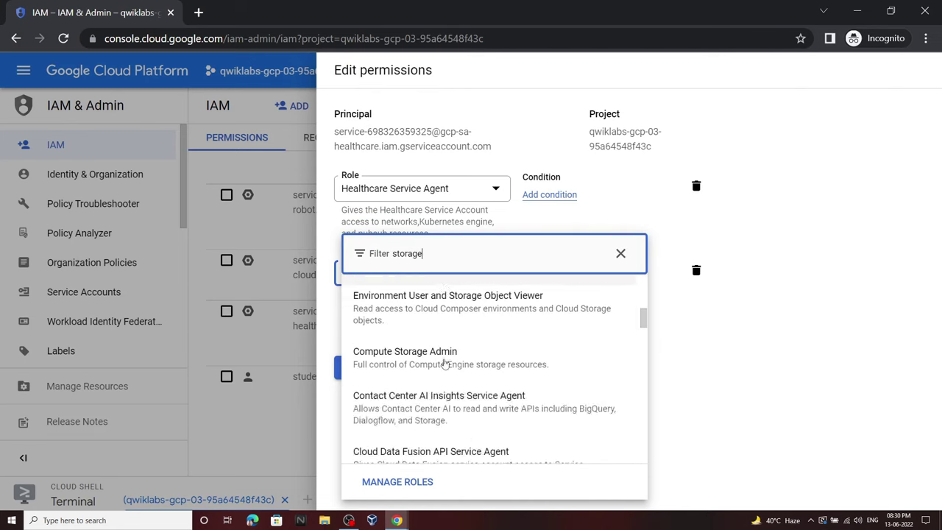
{"action": "scroll", "coordinate": [445, 363], "scroll_direction": "down", "scroll_amount": 10}
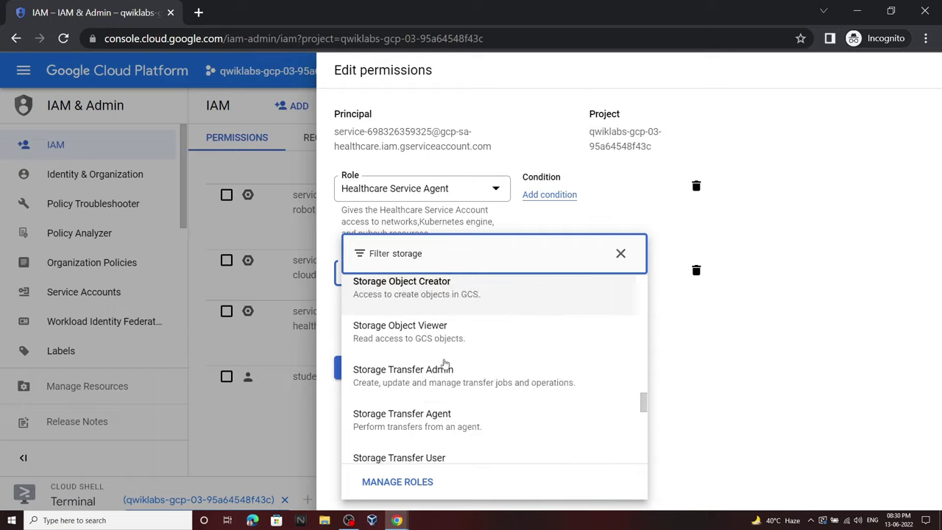
{"action": "scroll", "coordinate": [445, 364], "scroll_direction": "up", "scroll_amount": 1}
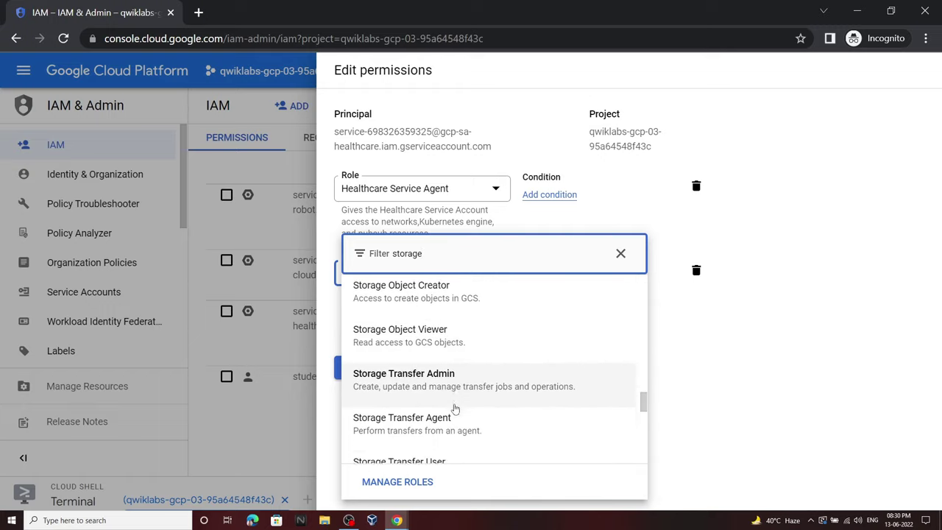
{"action": "scroll", "coordinate": [459, 397], "scroll_direction": "up", "scroll_amount": 1}
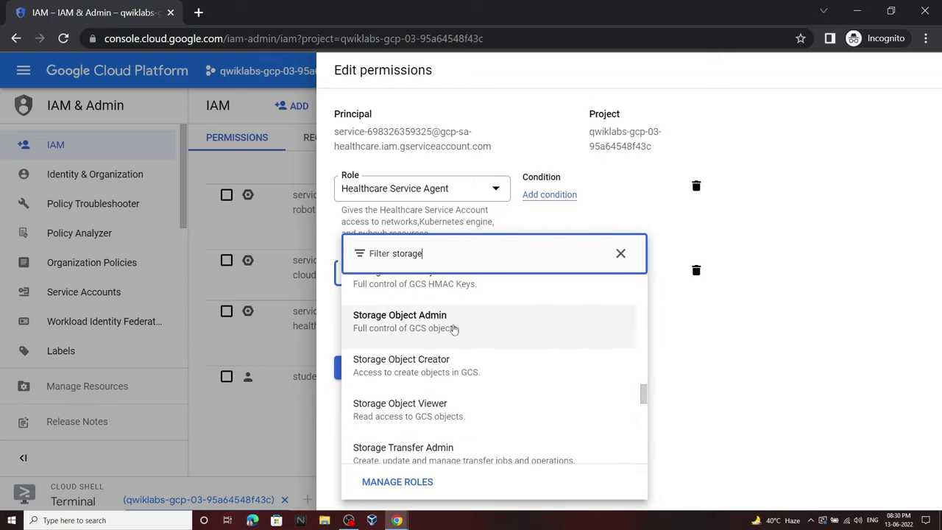
{"action": "left_click", "coordinate": [419, 328]}
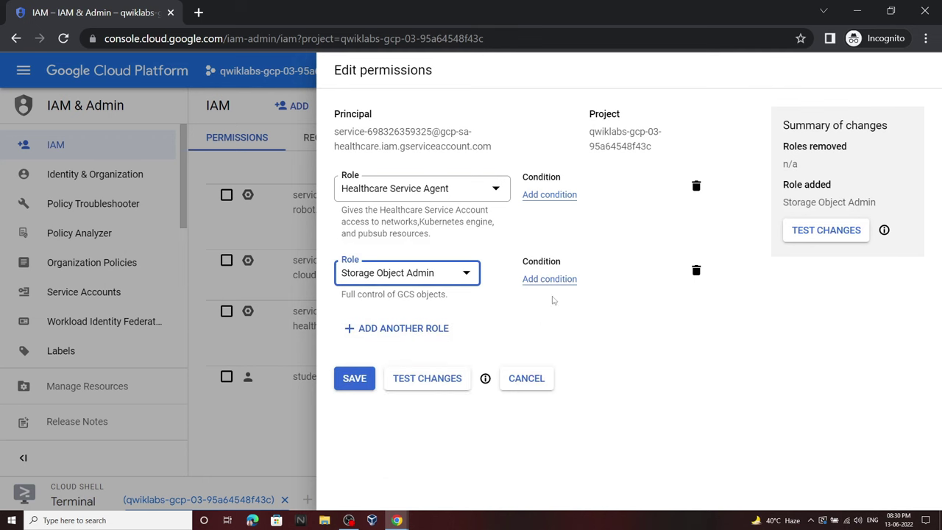
Step: Look up the second role required for the Healthcare Service Agent in the lab instructions and return to the permissions form
{"action": "mouse_move", "coordinate": [397, 520]}
{"action": "left_click", "coordinate": [341, 482]}
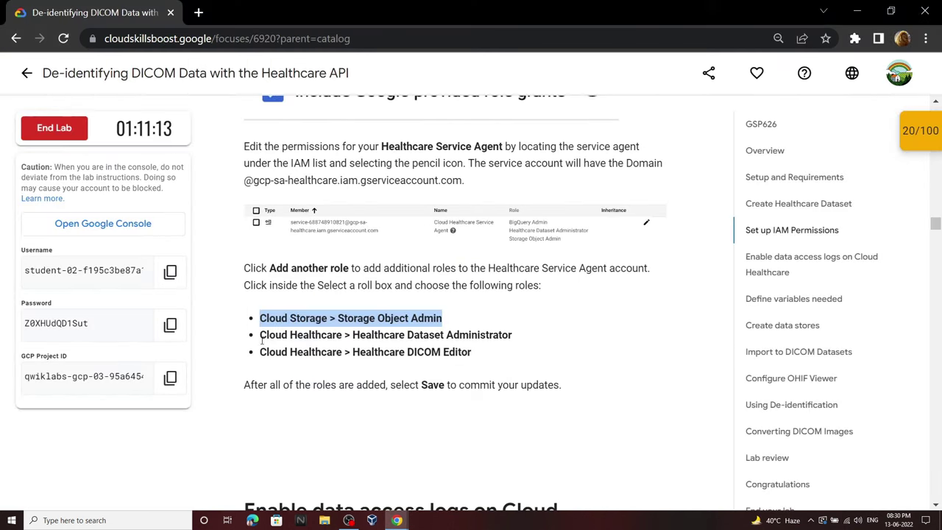
{"action": "left_click_drag", "start_coordinate": [262, 340], "coordinate": [537, 341]}
{"action": "mouse_move", "coordinate": [396, 520]}
{"action": "left_click", "coordinate": [442, 478]}
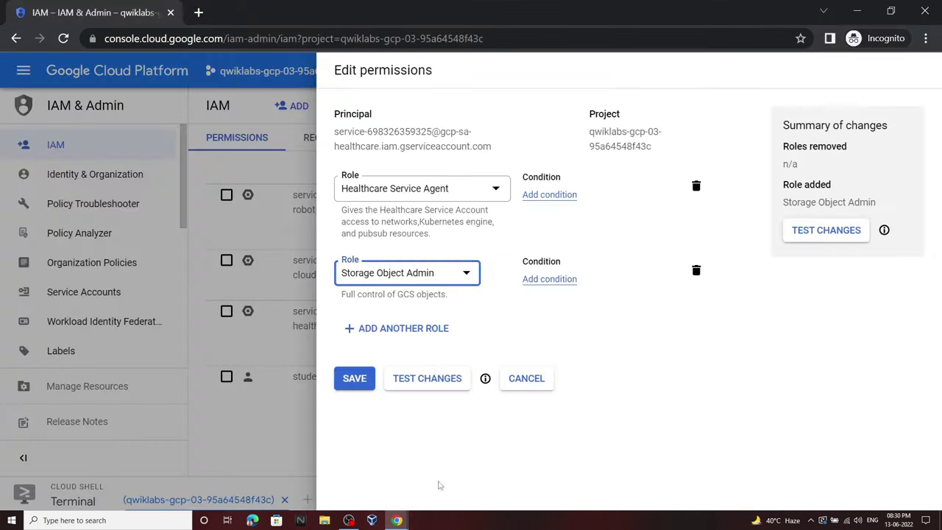
Step: Add another role to the service agent and set it to Cloud Healthcare > Healthcare Dataset Administrator
{"action": "left_click", "coordinate": [426, 325]}
{"action": "left_click", "coordinate": [427, 324]}
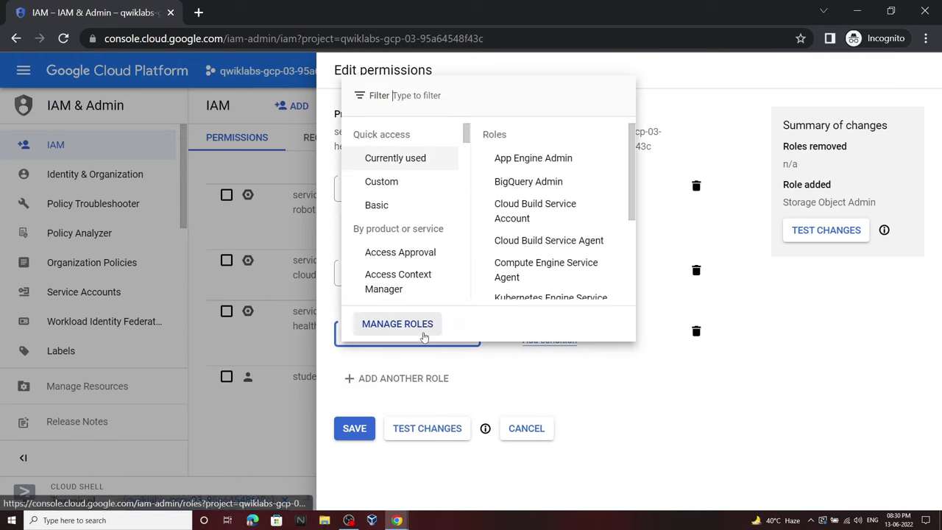
{"action": "scroll", "coordinate": [415, 264], "scroll_direction": "down", "scroll_amount": 5}
{"action": "scroll", "coordinate": [413, 263], "scroll_direction": "down", "scroll_amount": 2}
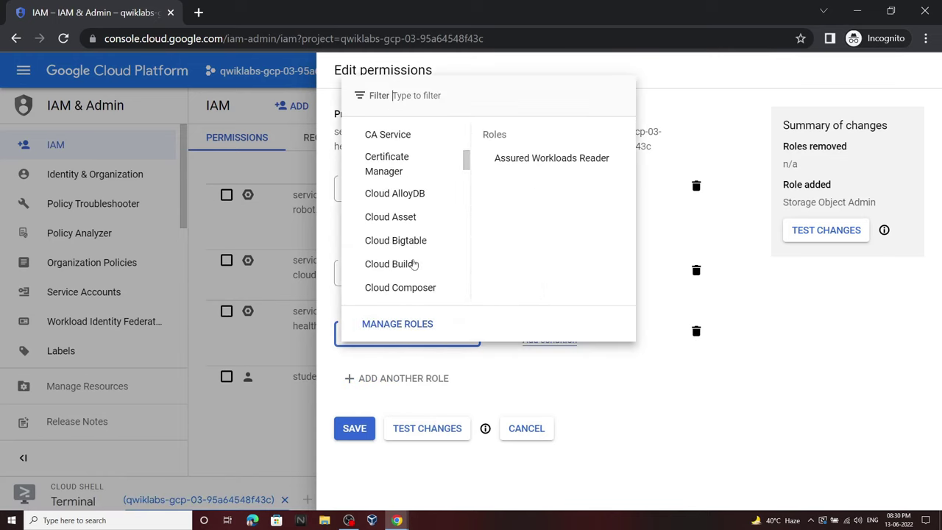
{"action": "scroll", "coordinate": [414, 263], "scroll_direction": "down", "scroll_amount": 8}
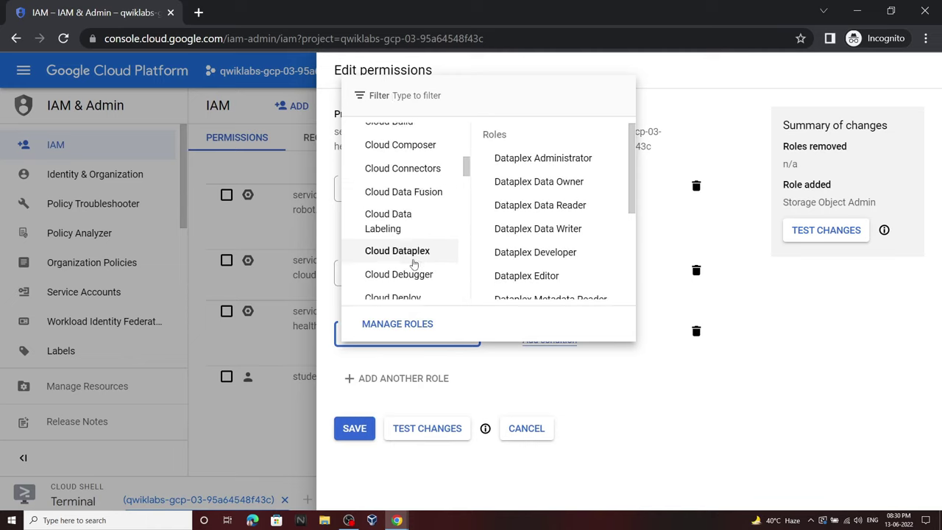
{"action": "scroll", "coordinate": [414, 264], "scroll_direction": "down", "scroll_amount": 7}
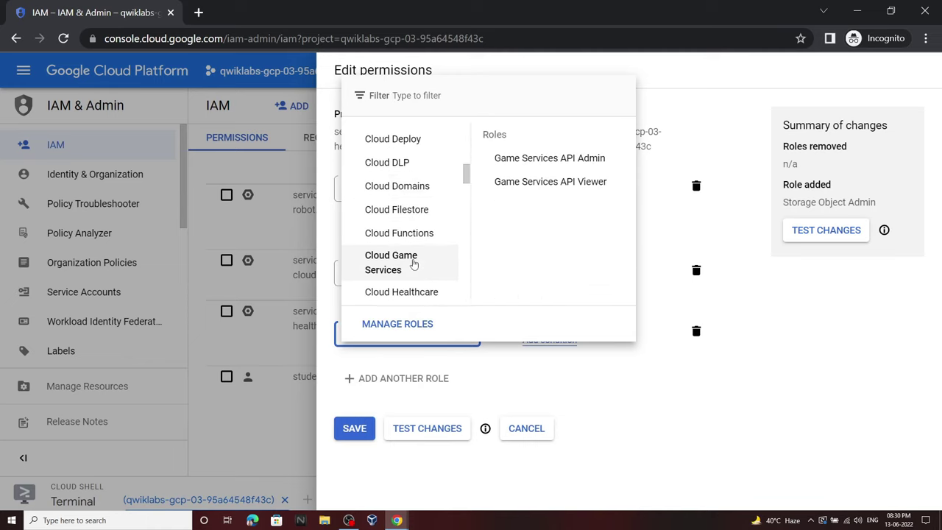
{"action": "mouse_move", "coordinate": [434, 206]}
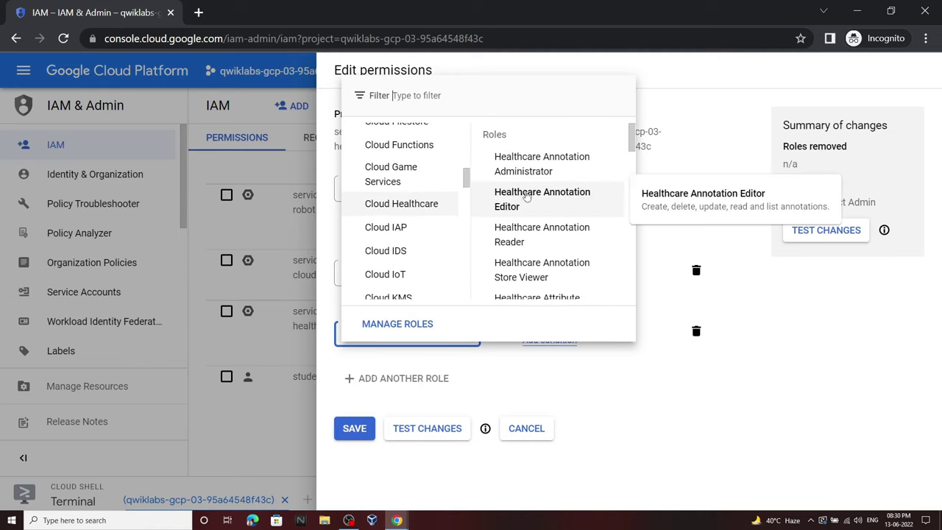
{"action": "scroll", "coordinate": [535, 195], "scroll_direction": "down", "scroll_amount": 5}
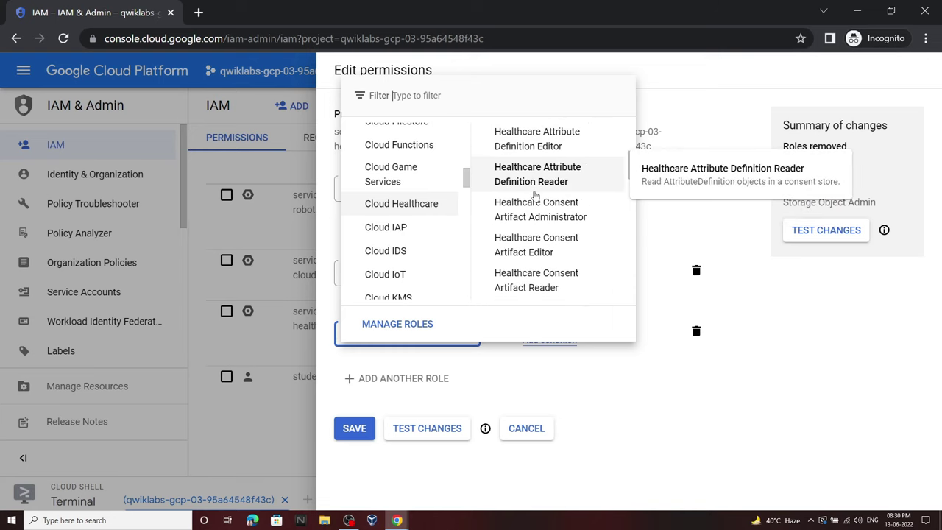
{"action": "scroll", "coordinate": [535, 195], "scroll_direction": "down", "scroll_amount": 4}
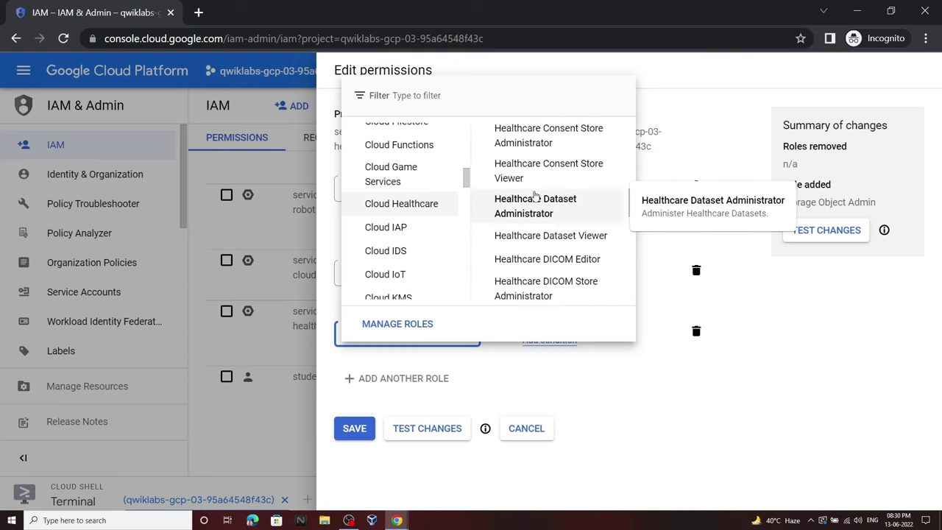
{"action": "left_click", "coordinate": [553, 206]}
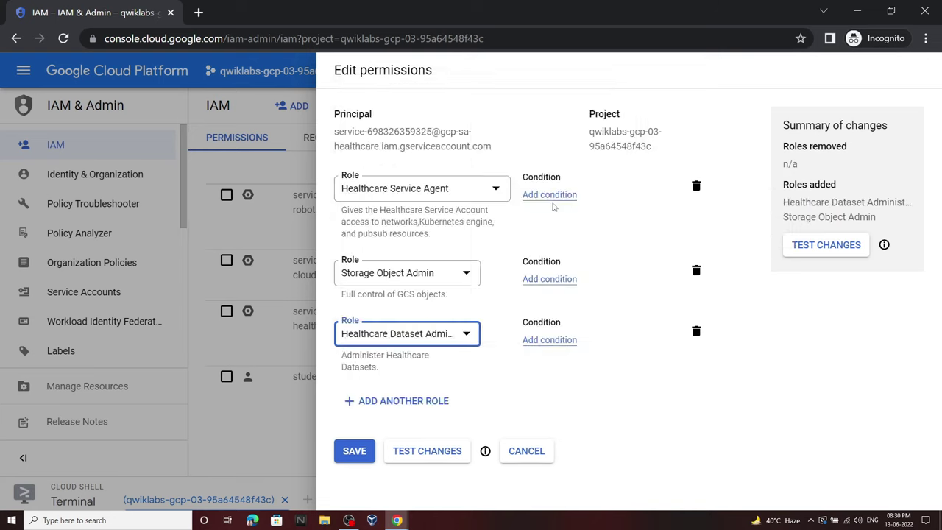
Step: Add a further empty role entry for the service agent and look up the third required role in the lab instructions
{"action": "left_click", "coordinate": [403, 403]}
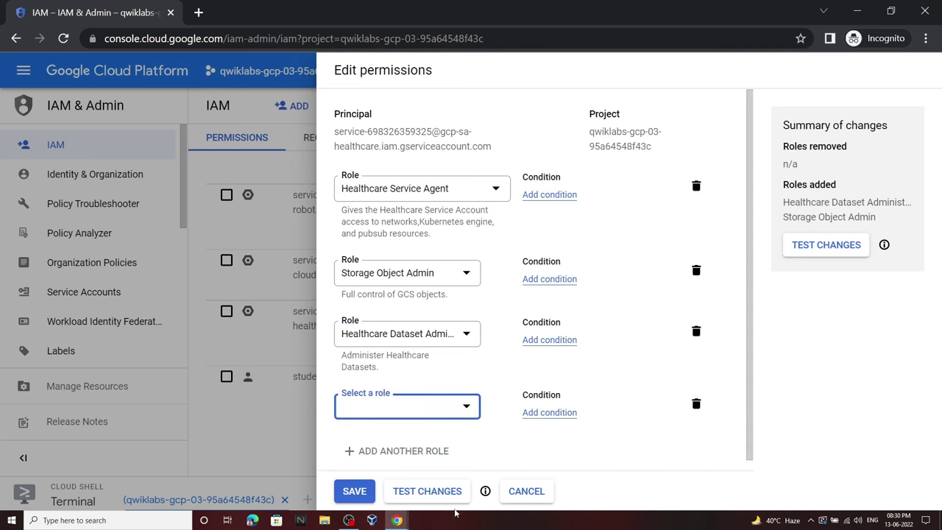
{"action": "left_click", "coordinate": [399, 520]}
{"action": "left_click", "coordinate": [369, 488]}
{"action": "left_click_drag", "start_coordinate": [258, 353], "coordinate": [465, 354]}
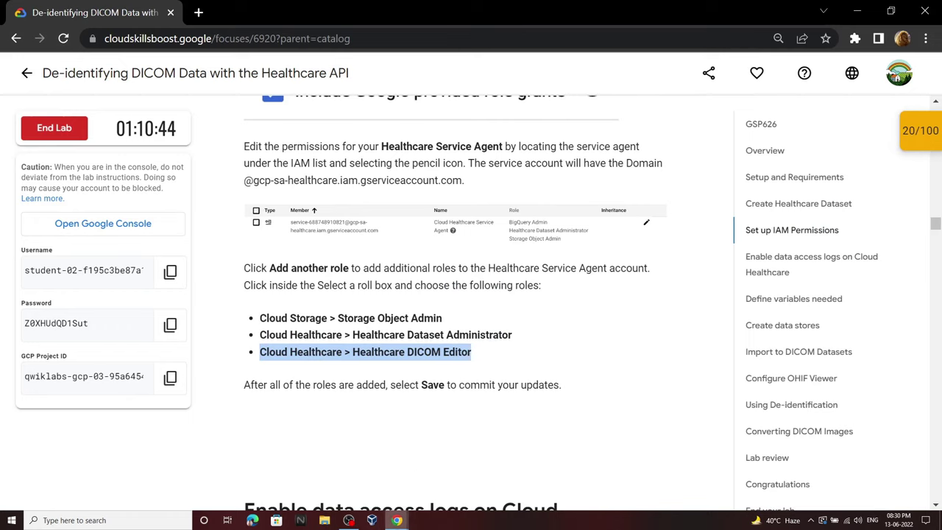
{"action": "mouse_move", "coordinate": [396, 520]}
{"action": "left_click", "coordinate": [432, 492]}
Step: Set the empty role entry to Cloud Healthcare > Healthcare DICOM Editor and save the service agent's permissions
{"action": "left_click", "coordinate": [434, 400]}
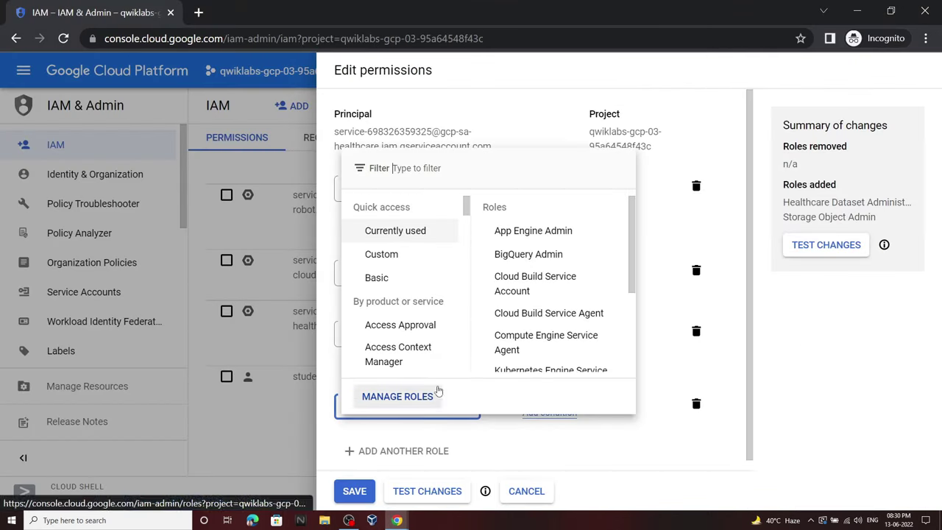
{"action": "scroll", "coordinate": [401, 304], "scroll_direction": "down", "scroll_amount": 10}
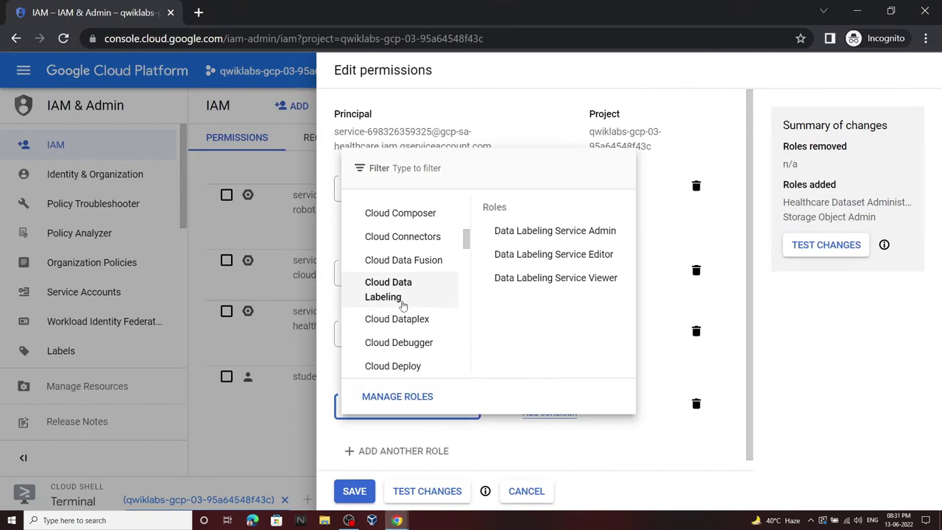
{"action": "scroll", "coordinate": [402, 304], "scroll_direction": "down", "scroll_amount": 4}
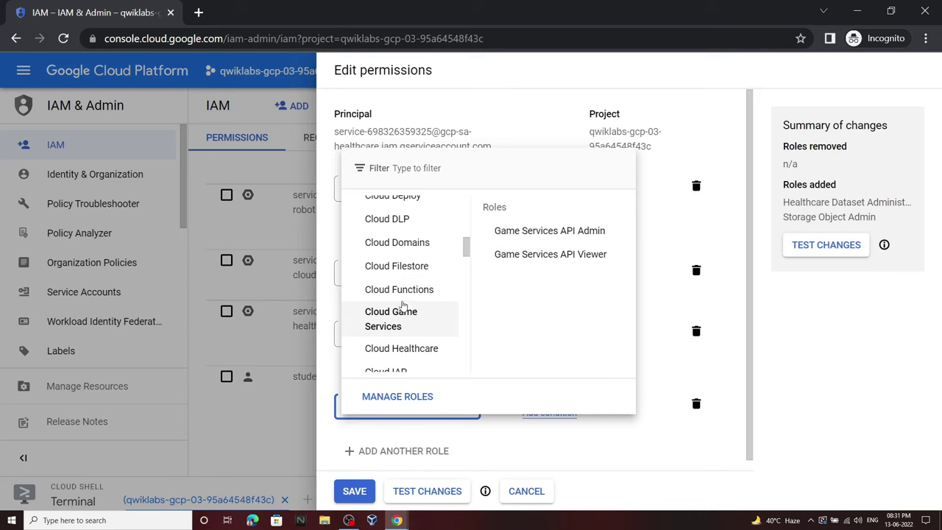
{"action": "mouse_move", "coordinate": [423, 269]}
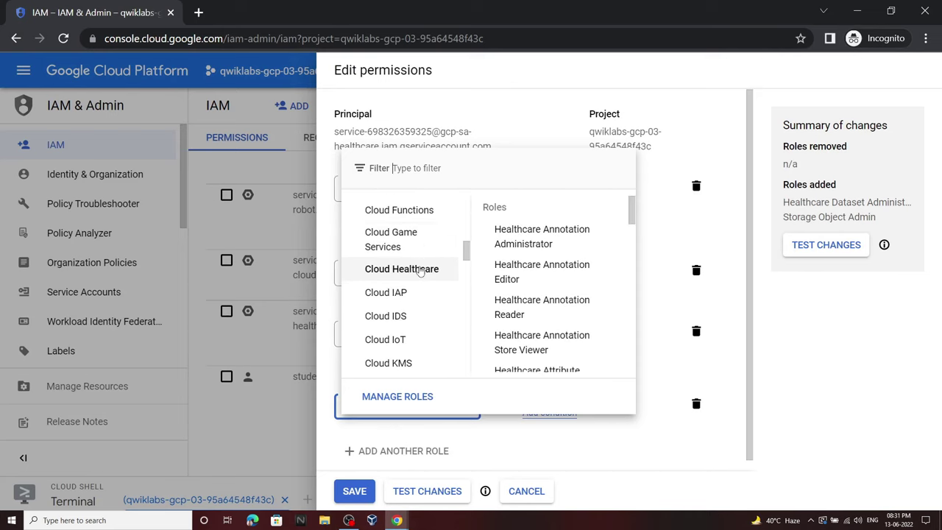
{"action": "scroll", "coordinate": [506, 274], "scroll_direction": "down", "scroll_amount": 4}
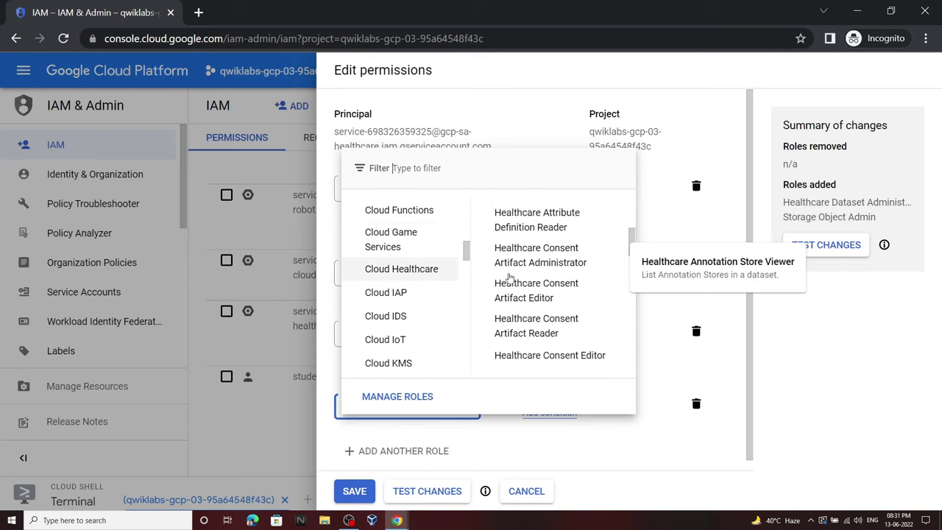
{"action": "scroll", "coordinate": [507, 277], "scroll_direction": "down", "scroll_amount": 5}
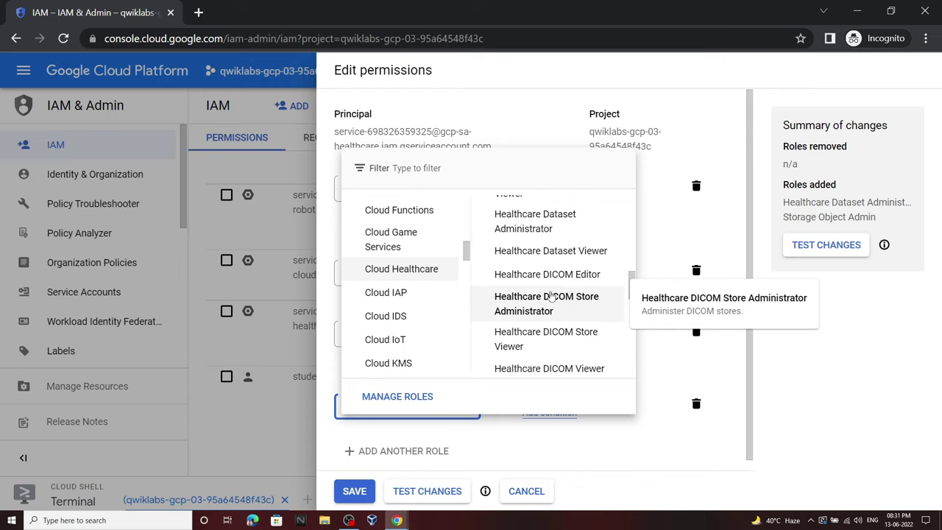
{"action": "left_click", "coordinate": [360, 483]}
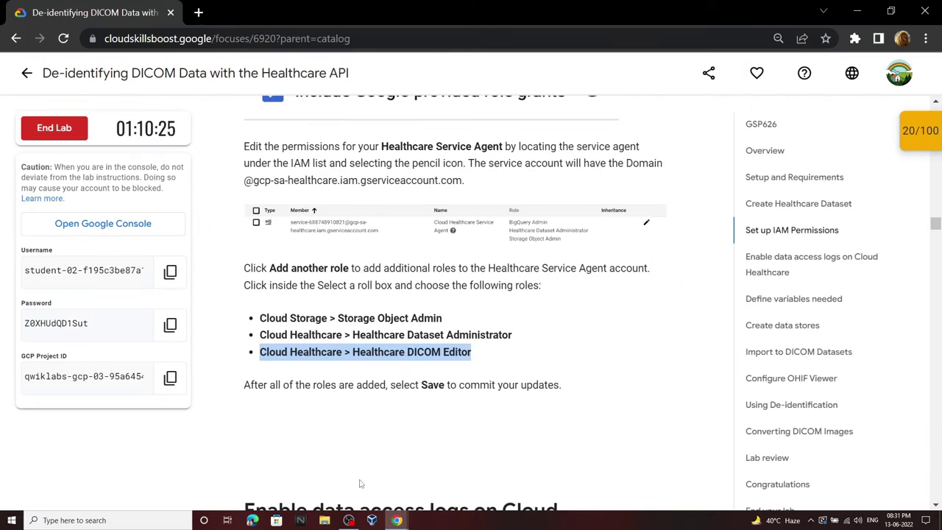
{"action": "left_click", "coordinate": [430, 476]}
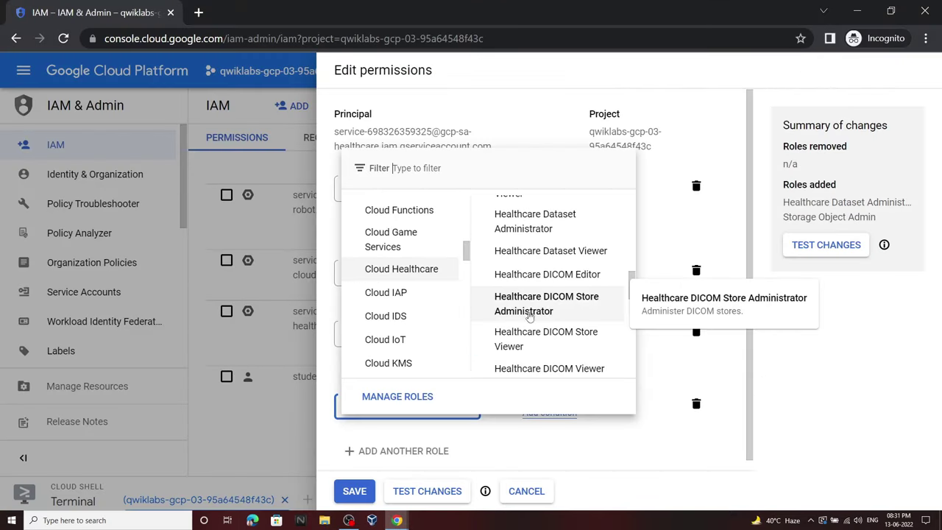
{"action": "left_click", "coordinate": [576, 285]}
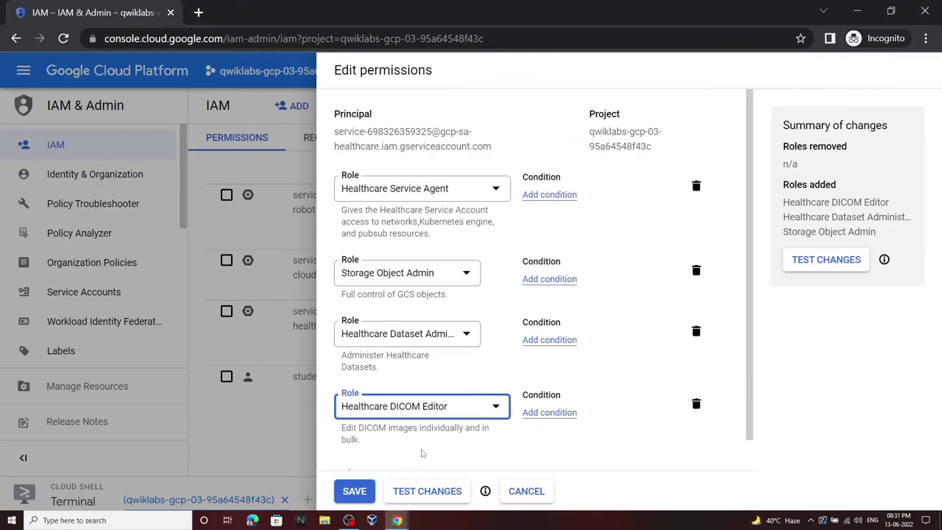
{"action": "left_click", "coordinate": [354, 490]}
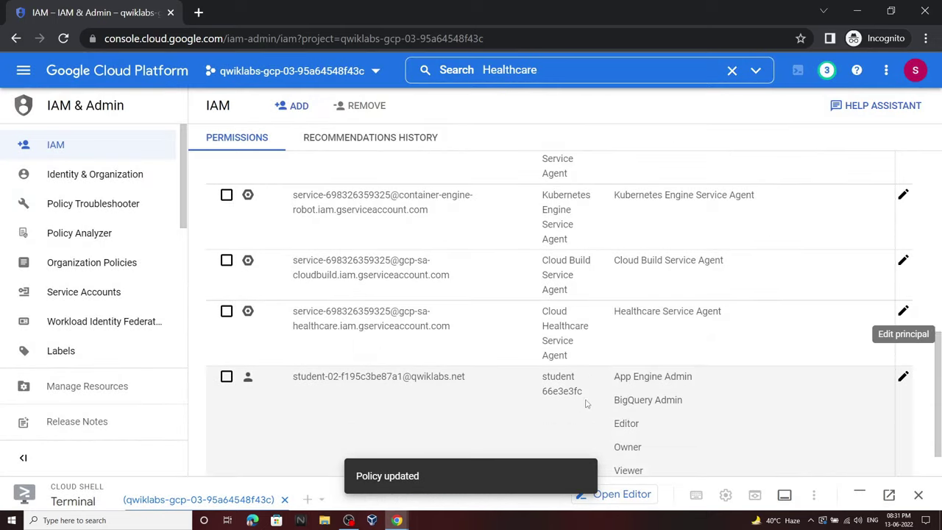
Step: Read the lab's section on enabling data access logs on Cloud Healthcare and return to the cloud console
{"action": "mouse_move", "coordinate": [397, 521]}
{"action": "left_click", "coordinate": [346, 474]}
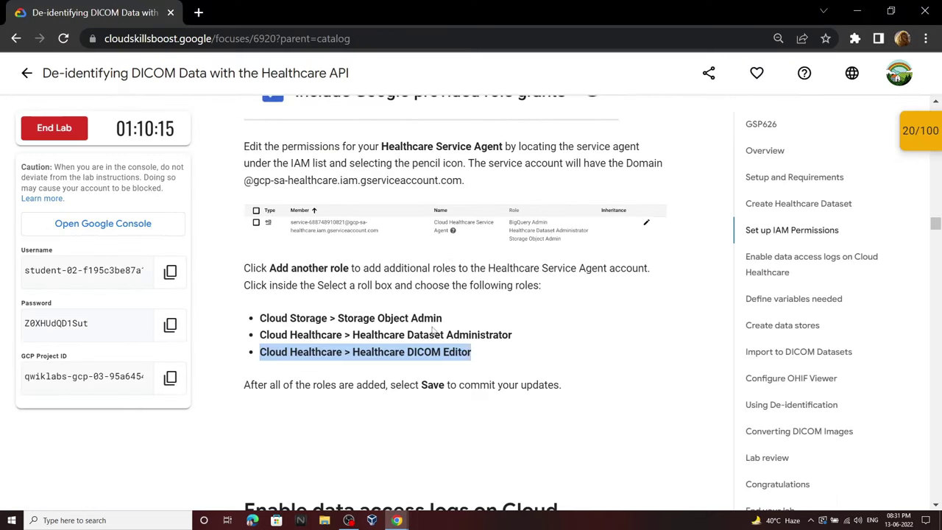
{"action": "scroll", "coordinate": [434, 332], "scroll_direction": "down", "scroll_amount": 5}
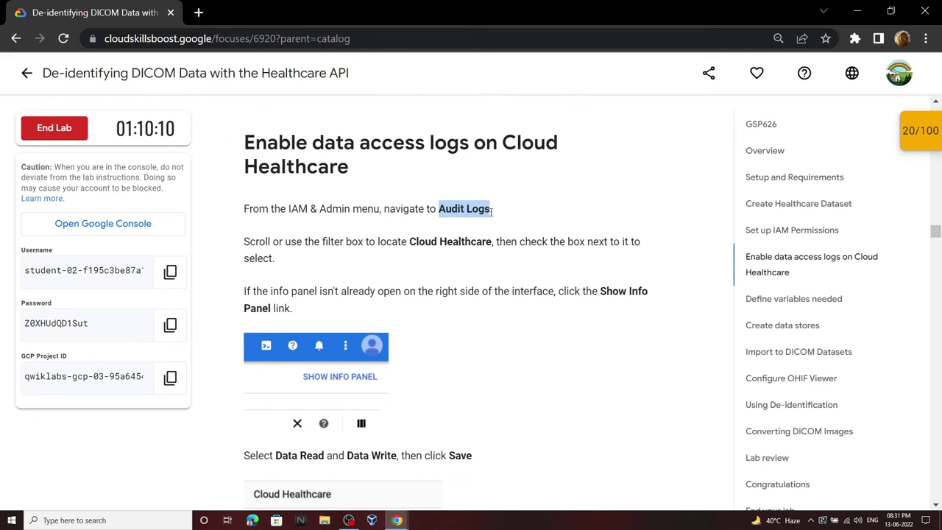
{"action": "mouse_move", "coordinate": [397, 520]}
{"action": "left_click", "coordinate": [450, 478]}
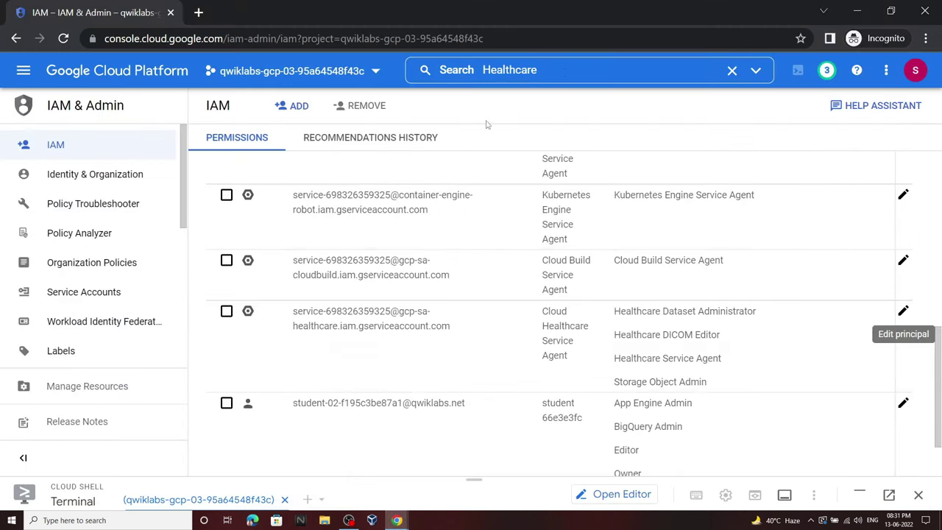
Step: Search the cloud console for Audit Logs and open the Audit Logs page
{"action": "left_click", "coordinate": [565, 72]}
{"action": "key", "text": "ctrl+a"}
{"action": "type", "text": "Audit Logs"}
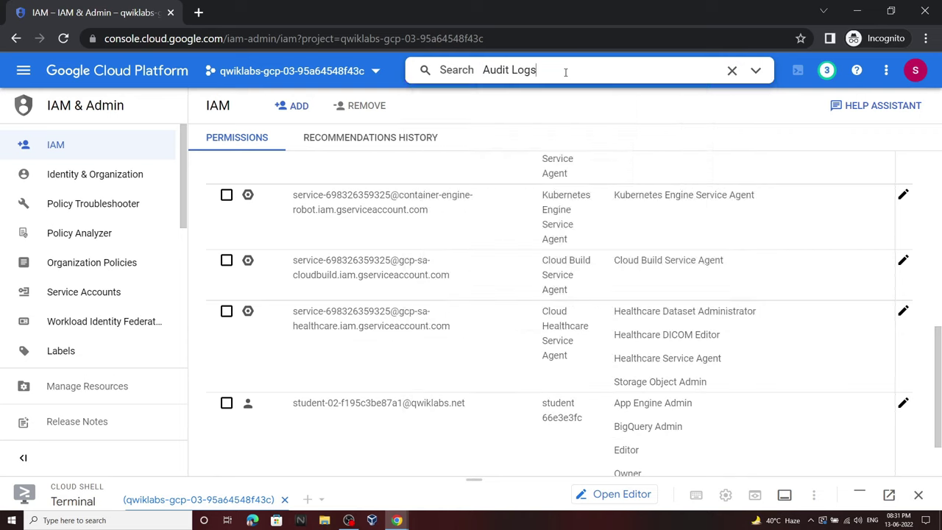
{"action": "left_click", "coordinate": [474, 129]}
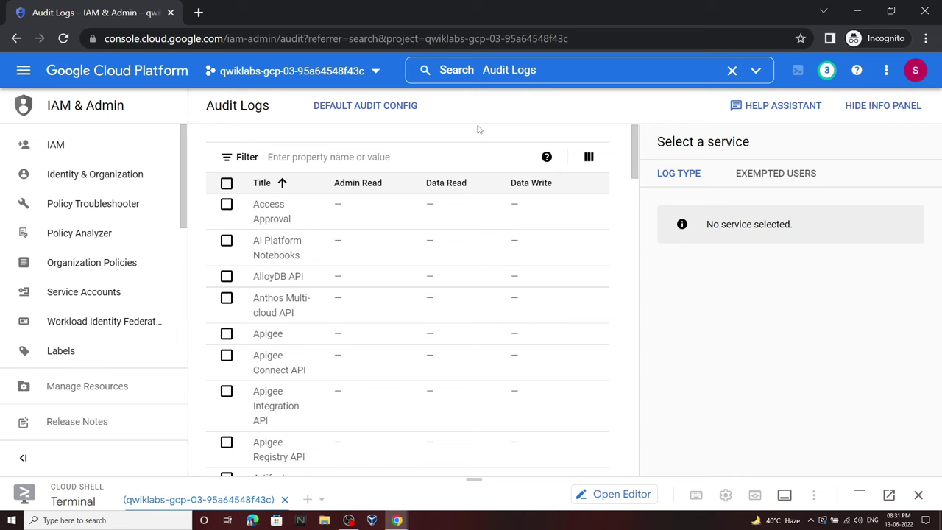
Step: Filter the audit log services by Cloud Healthcare, copying the service name from the lab instructions
{"action": "left_click", "coordinate": [362, 157]}
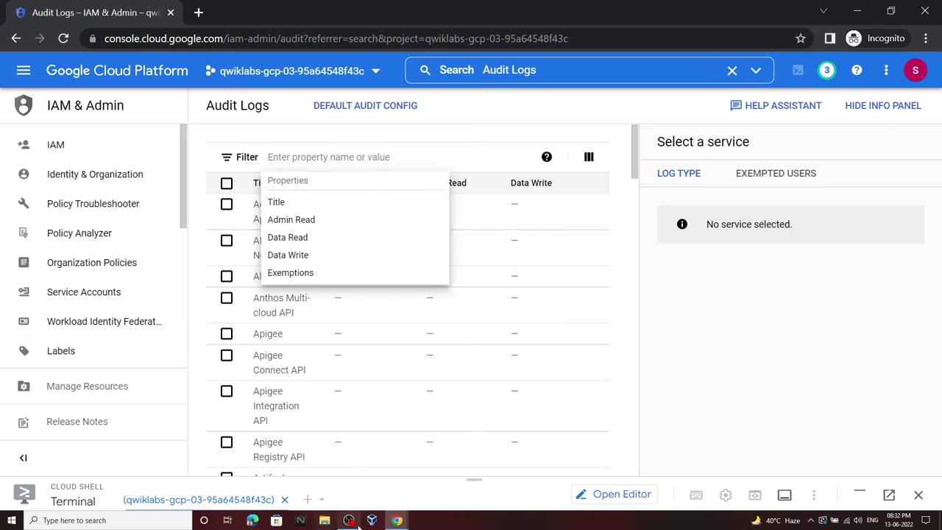
{"action": "left_click", "coordinate": [396, 520]}
{"action": "left_click", "coordinate": [317, 407]}
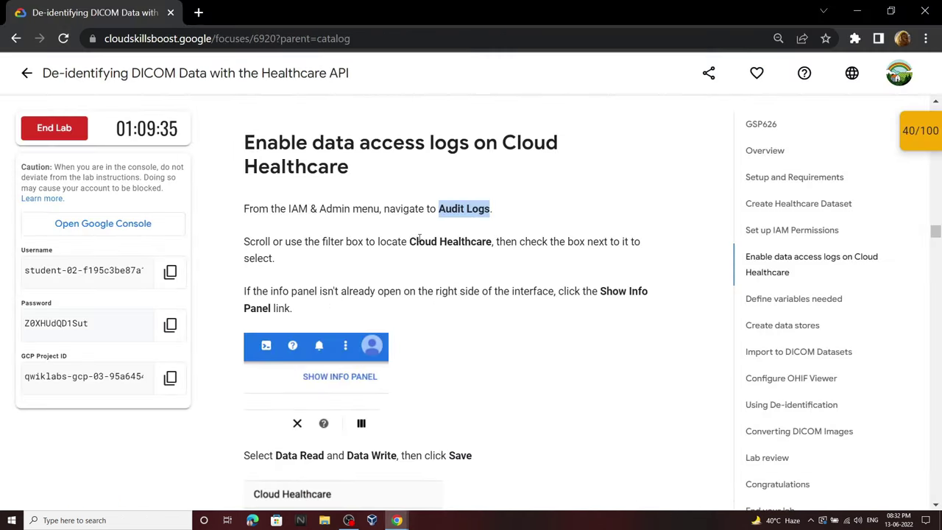
{"action": "left_click_drag", "start_coordinate": [410, 241], "coordinate": [491, 243]}
{"action": "key", "text": "ctrl+c"}
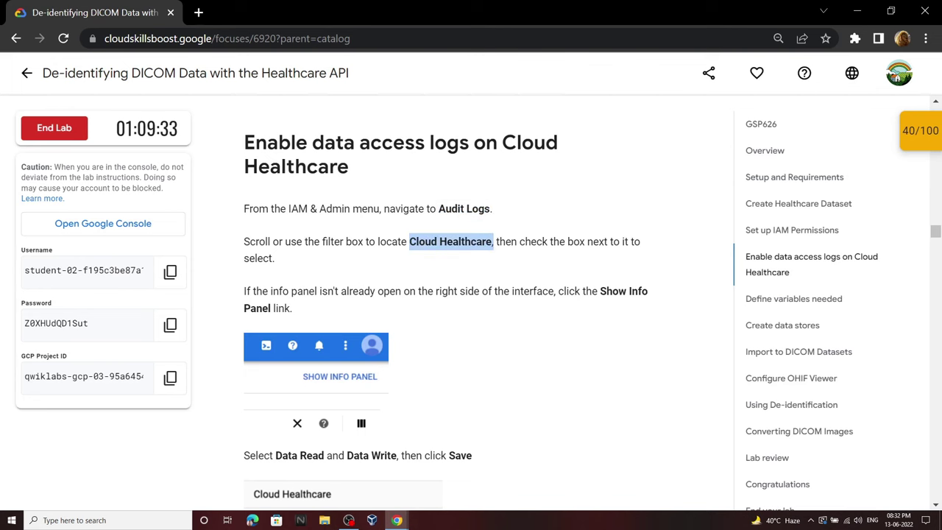
{"action": "mouse_move", "coordinate": [387, 520]}
{"action": "left_click", "coordinate": [462, 478]}
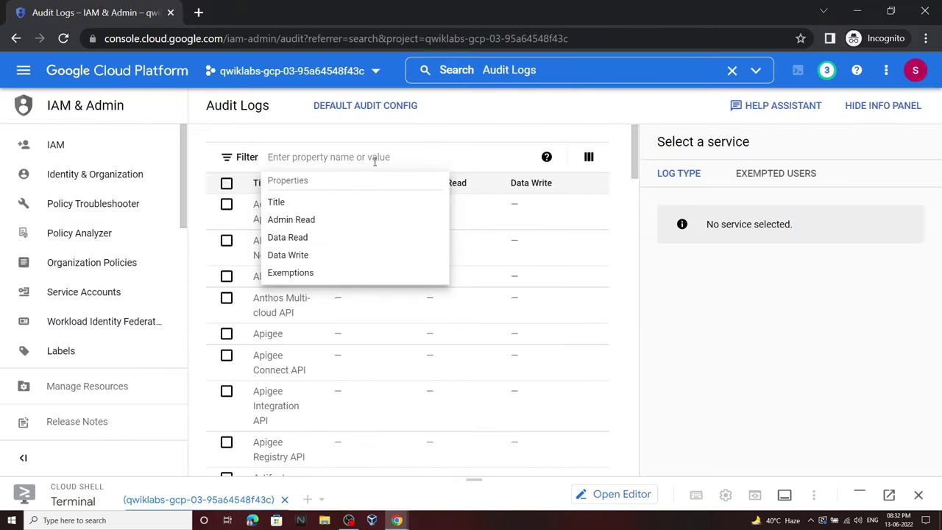
{"action": "key", "text": "ctrl+v"}
{"action": "key", "text": "BackSpace"}
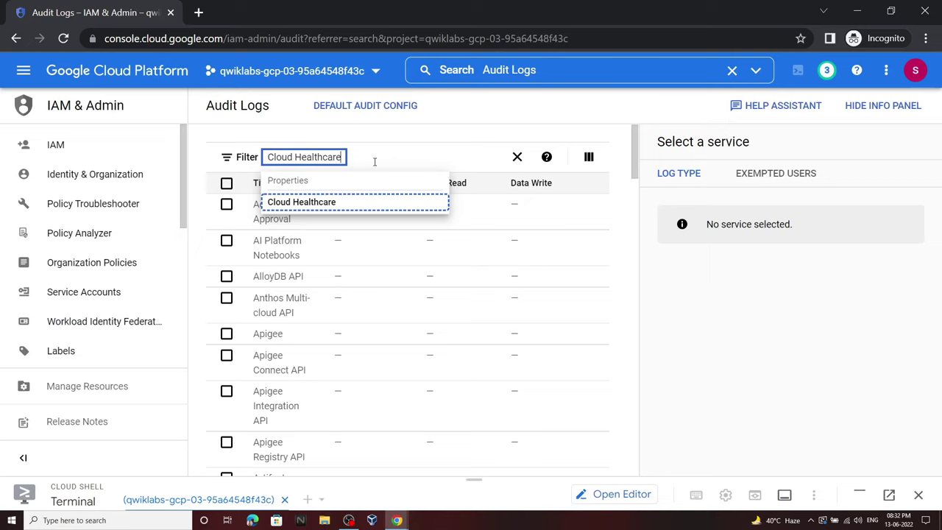
{"action": "left_click", "coordinate": [326, 209]}
Step: Select the Cloud Healthcare service, enable Data Read and Data Write audit logging for it, and save
{"action": "left_click", "coordinate": [277, 264]}
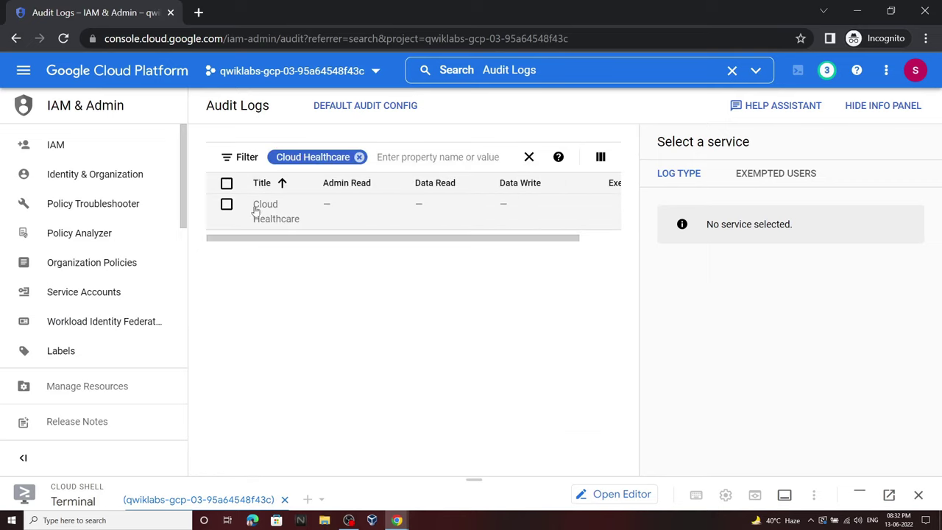
{"action": "left_click", "coordinate": [275, 215]}
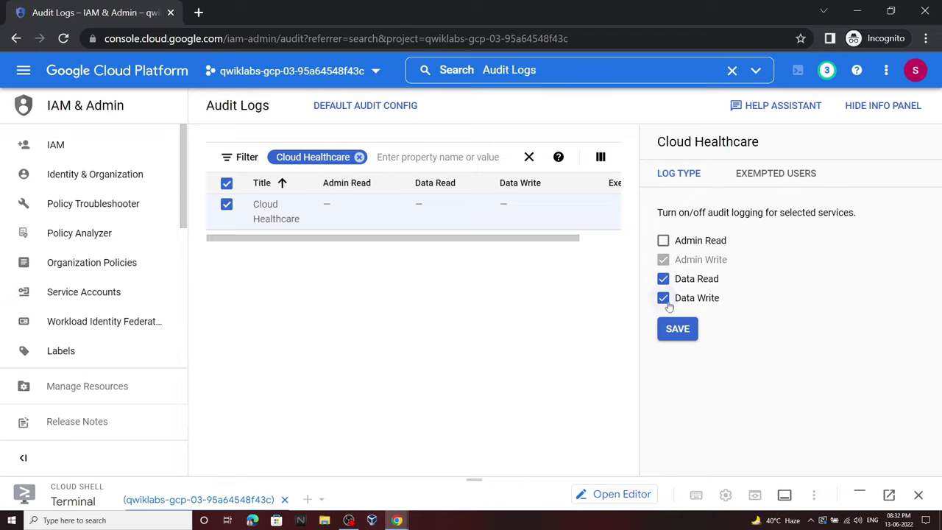
{"action": "left_click", "coordinate": [676, 328]}
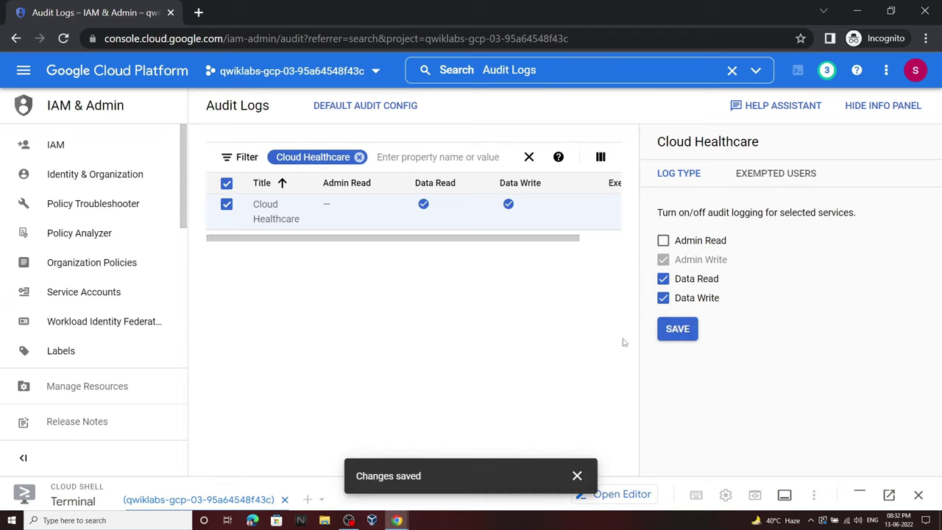
Step: Check the lab's Set up IAM Permissions progress and copy the variable export commands from the Define variables needed section
{"action": "left_click", "coordinate": [396, 520]}
{"action": "scroll", "coordinate": [454, 339], "scroll_direction": "down", "scroll_amount": 5}
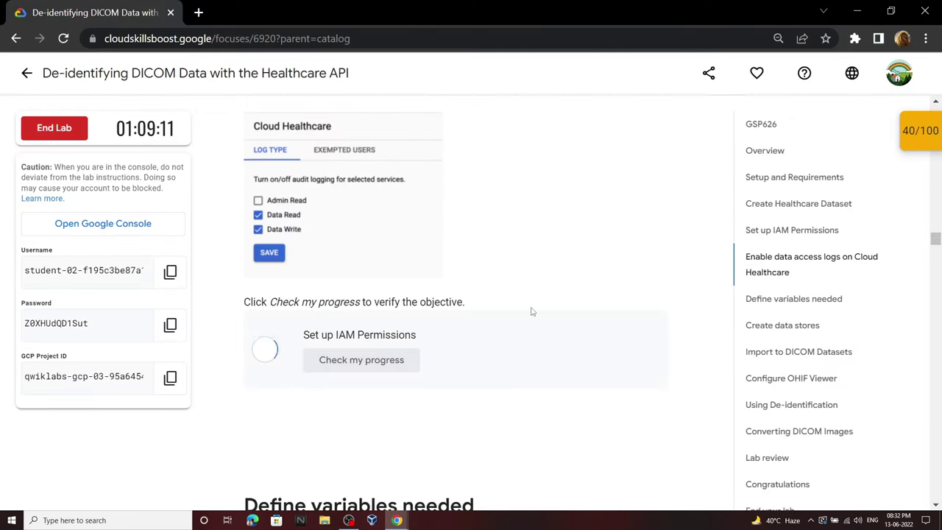
{"action": "scroll", "coordinate": [532, 311], "scroll_direction": "down", "scroll_amount": 5}
{"action": "left_click", "coordinate": [645, 175]}
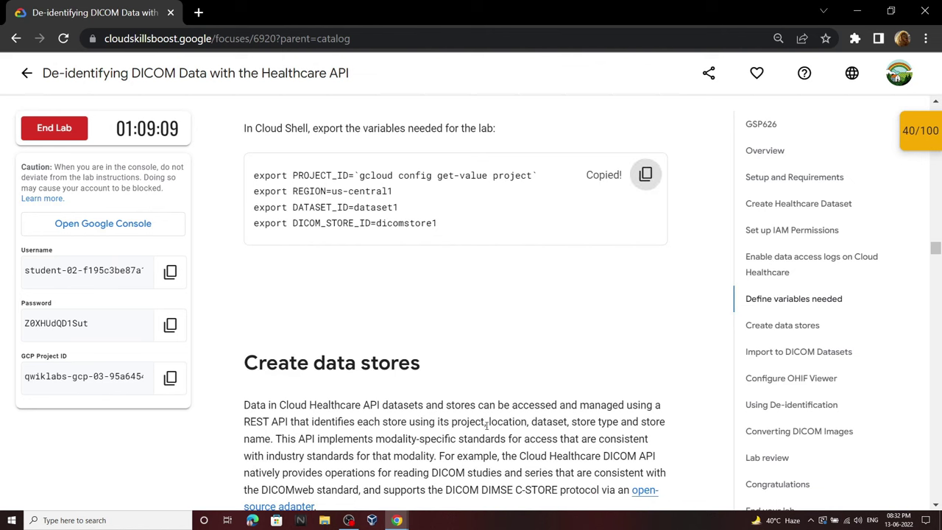
Step: Enlarge Cloud Shell and export PROJECT_ID from the gcloud config, REGION=us-central1, DATASET_ID=dataset1 and DICOM_STORE_ID=dicomstore1
{"action": "mouse_move", "coordinate": [404, 520]}
{"action": "left_click", "coordinate": [434, 493]}
{"action": "left_click_drag", "start_coordinate": [469, 476], "coordinate": [525, 134]}
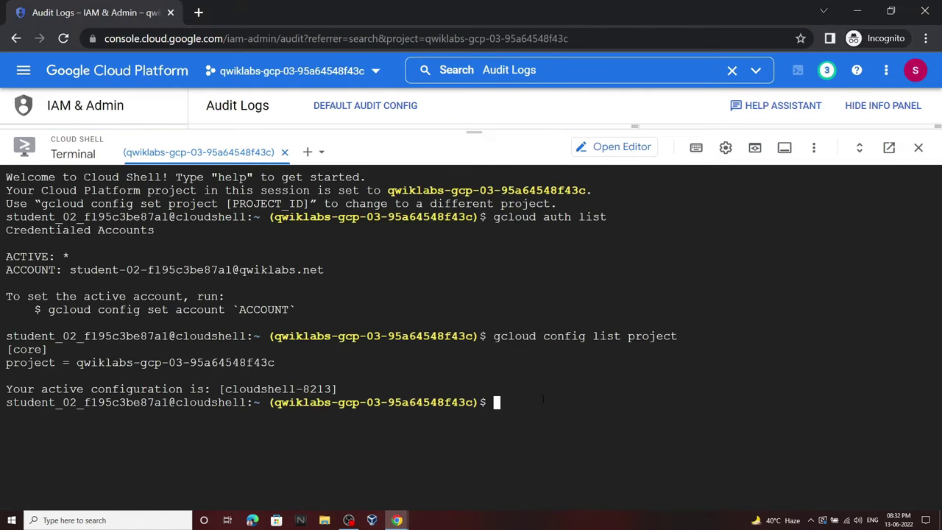
{"action": "key", "text": "ctrl+v"}
{"action": "key", "text": "Return"}
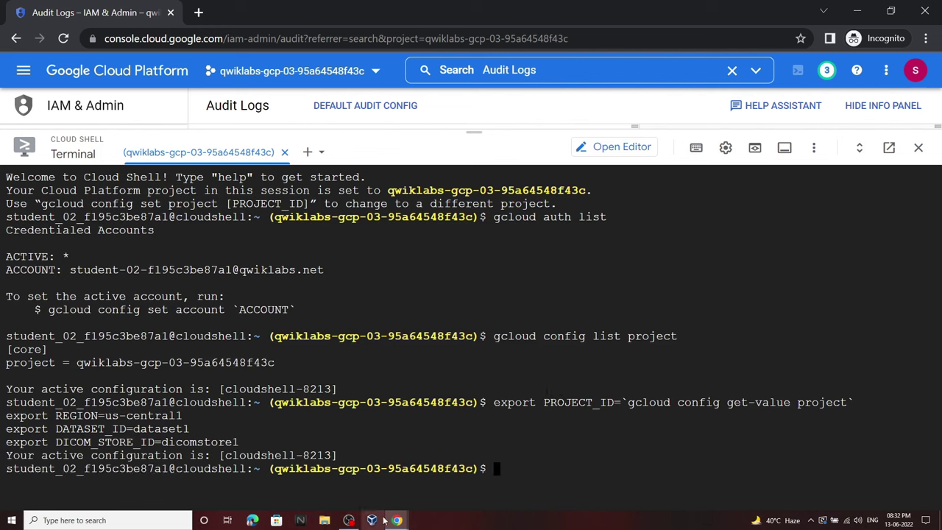
Step: Copy the lab's gcloud command for creating a DICOM store from $DICOM_STORE_ID, $DATASET_ID and $REGION, and run it in Cloud Shell
{"action": "mouse_move", "coordinate": [383, 520]}
{"action": "left_click", "coordinate": [346, 486]}
{"action": "scroll", "coordinate": [645, 364], "scroll_direction": "down", "scroll_amount": 4}
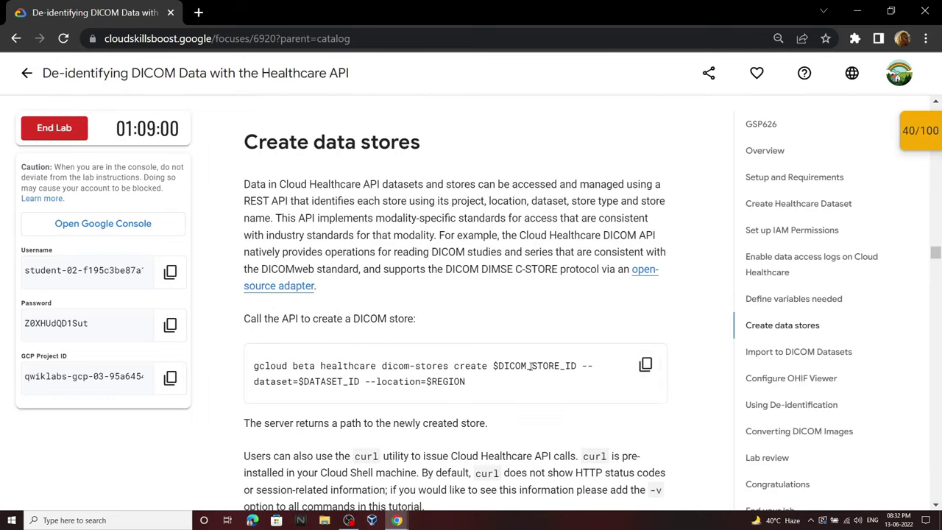
{"action": "left_click", "coordinate": [645, 364]}
{"action": "left_click", "coordinate": [446, 483]}
{"action": "key", "text": "ctrl+v"}
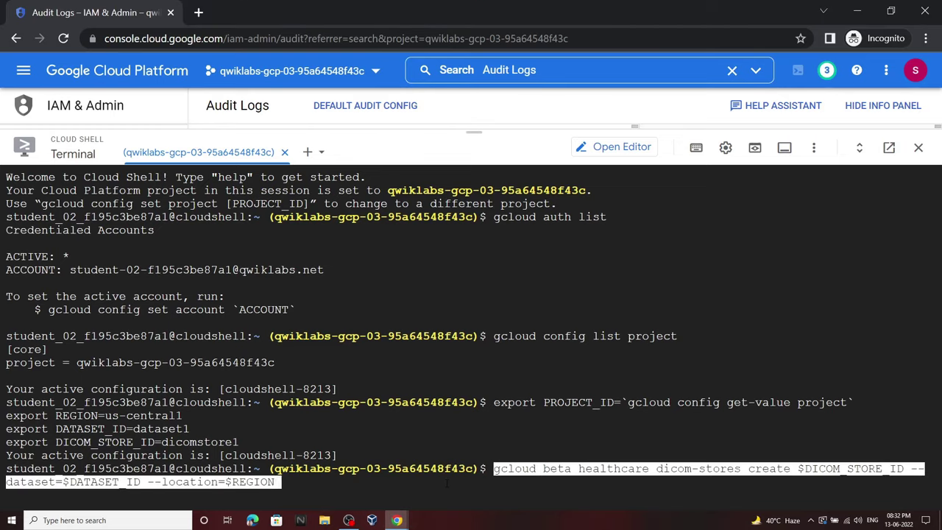
{"action": "key", "text": "Return"}
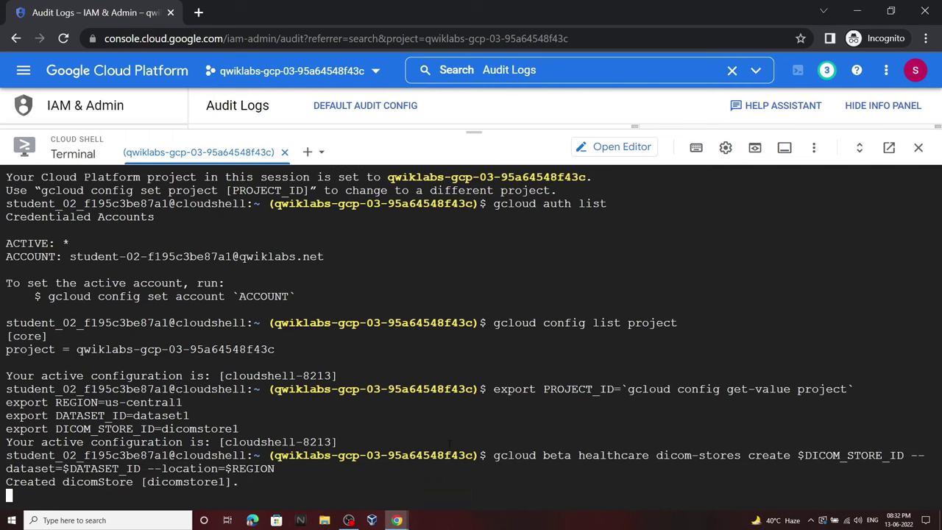
Step: Copy the lab's curl POST command for the secondary store and run it in Cloud Shell to create dicomstore2
{"action": "mouse_move", "coordinate": [396, 520]}
{"action": "left_click", "coordinate": [384, 446]}
{"action": "scroll", "coordinate": [384, 443], "scroll_direction": "down", "scroll_amount": 5}
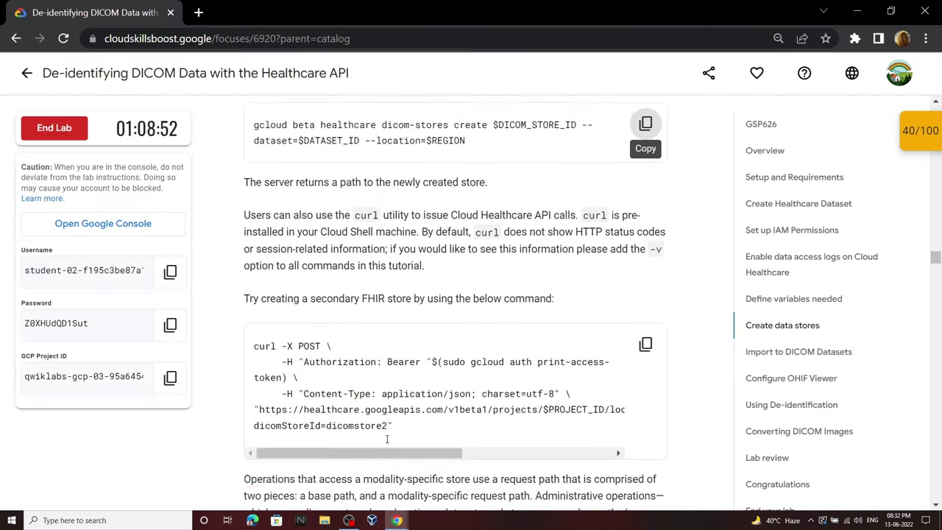
{"action": "left_click", "coordinate": [645, 217]}
{"action": "mouse_move", "coordinate": [397, 520]}
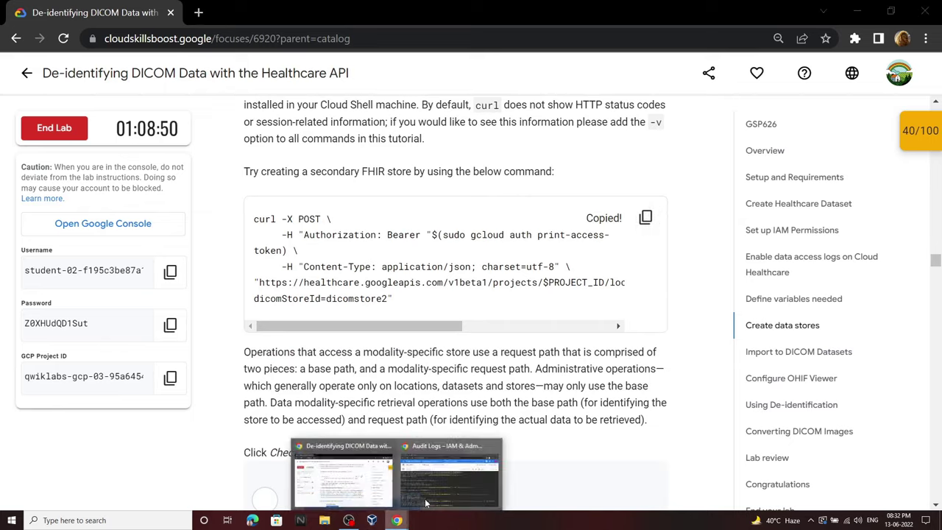
{"action": "left_click", "coordinate": [441, 474]}
{"action": "key", "text": "ctrl+v"}
{"action": "key", "text": "Return"}
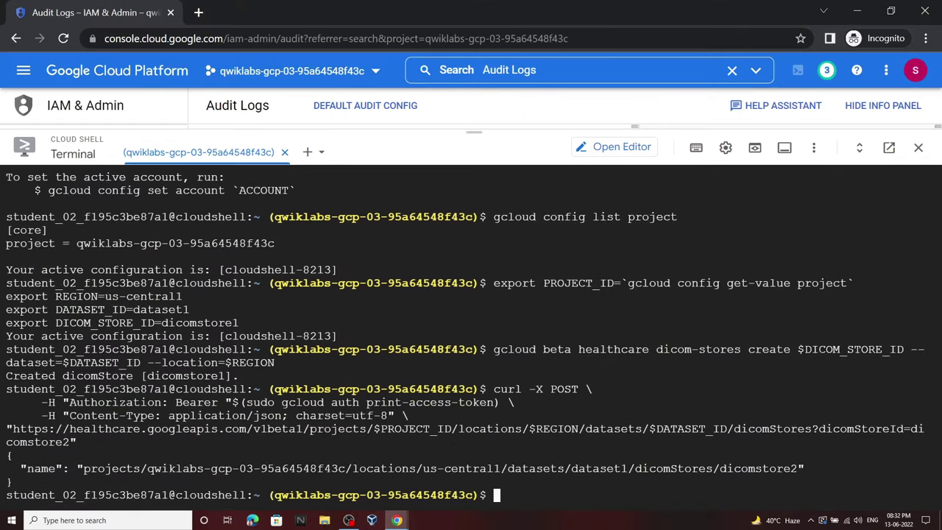
Step: Return to the lab instructions and check the progress of the Create data stores objective
{"action": "mouse_move", "coordinate": [396, 520]}
{"action": "left_click", "coordinate": [442, 471]}
{"action": "scroll", "coordinate": [444, 424], "scroll_direction": "down", "scroll_amount": 1}
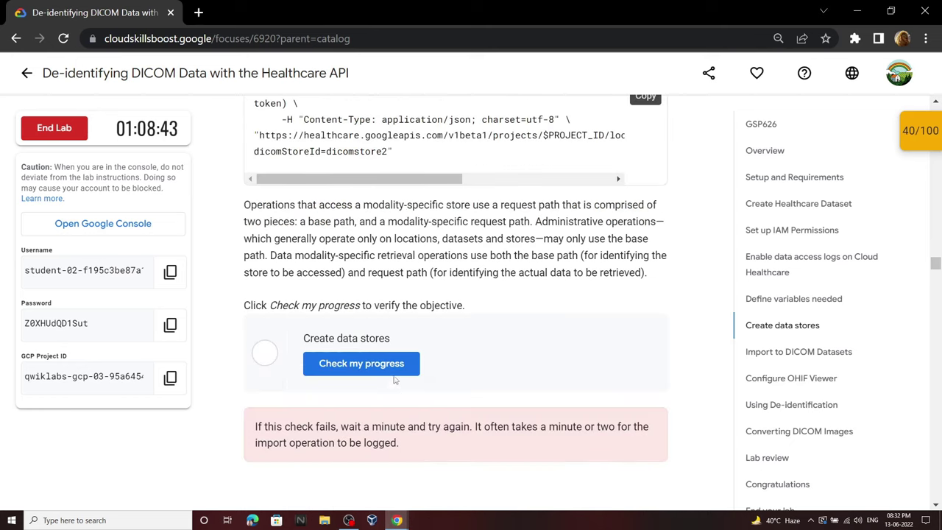
{"action": "left_click", "coordinate": [394, 372]}
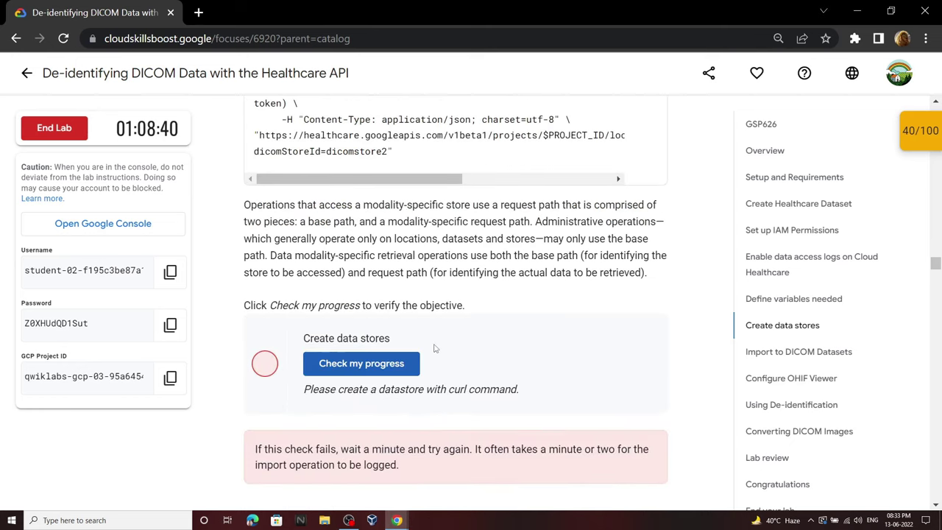
Step: Try to create dicomstore2 again by rerunning the lab's curl command in Cloud Shell
{"action": "scroll", "coordinate": [367, 363], "scroll_direction": "up", "scroll_amount": 1}
{"action": "left_click", "coordinate": [642, 147]}
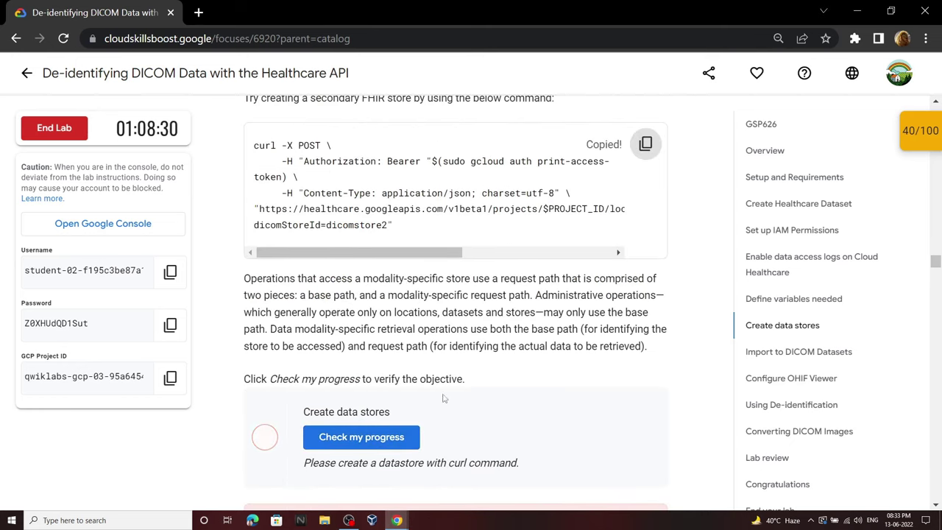
{"action": "mouse_move", "coordinate": [396, 520]}
{"action": "left_click", "coordinate": [440, 478]}
{"action": "key", "text": "ctrl+v"}
{"action": "key", "text": "Return"}
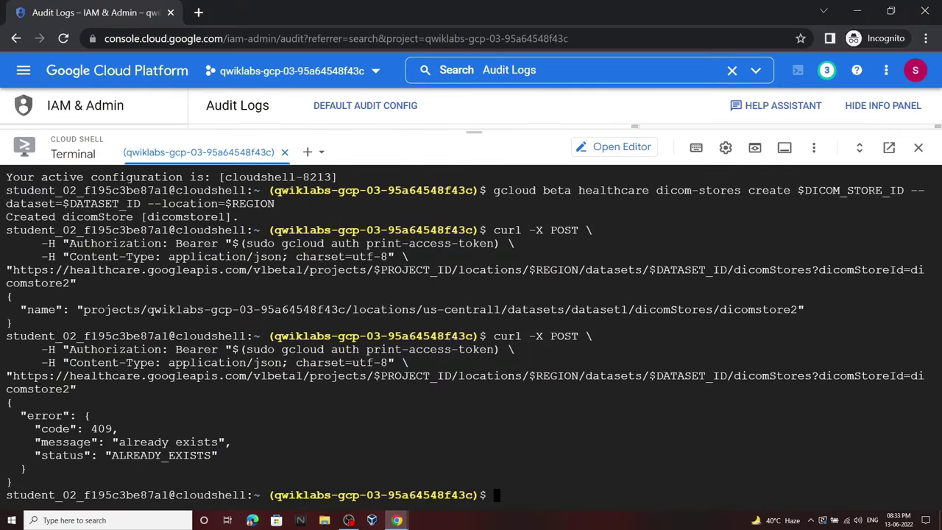
Step: Go back to the lab page and recheck the Create data stores objective
{"action": "mouse_move", "coordinate": [396, 520]}
{"action": "left_click", "coordinate": [342, 475]}
{"action": "left_click", "coordinate": [360, 435]}
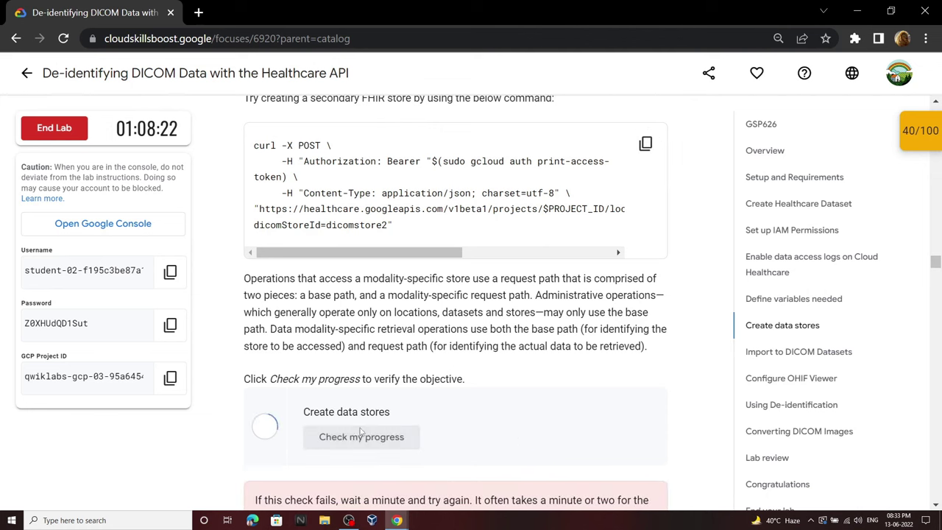
Step: Copy the lab's DICOM import command and run it in Cloud Shell to import gs://spls/gsp626/LungCT-Diagnosis/R_004/* into the first DICOM store
{"action": "scroll", "coordinate": [416, 391], "scroll_direction": "down", "scroll_amount": 7}
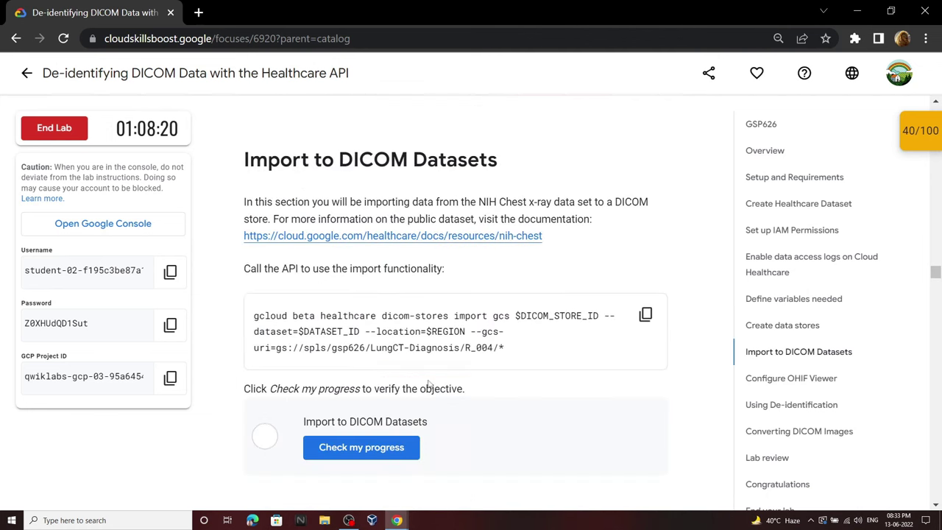
{"action": "left_click", "coordinate": [646, 315]}
{"action": "mouse_move", "coordinate": [397, 520]}
{"action": "left_click", "coordinate": [449, 480]}
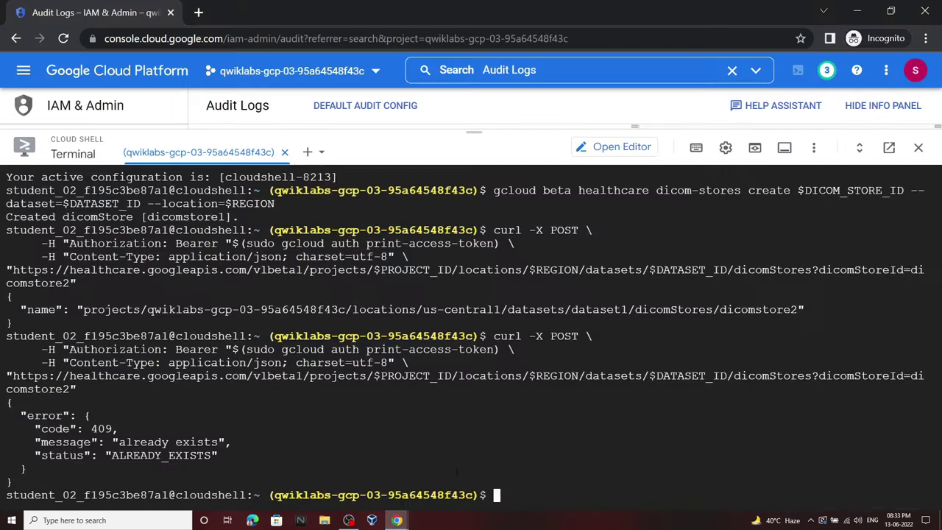
{"action": "key", "text": "ctrl+v"}
{"action": "key", "text": "Return"}
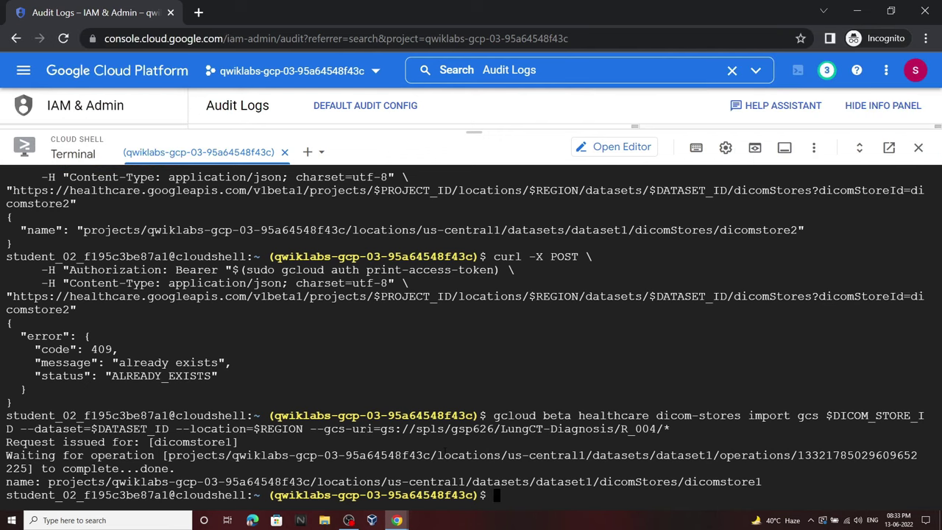
Step: Check the Import to DICOM Datasets progress and read the Configure OHIF Viewer instructions up to the user type selection
{"action": "mouse_move", "coordinate": [397, 520]}
{"action": "left_click", "coordinate": [449, 486]}
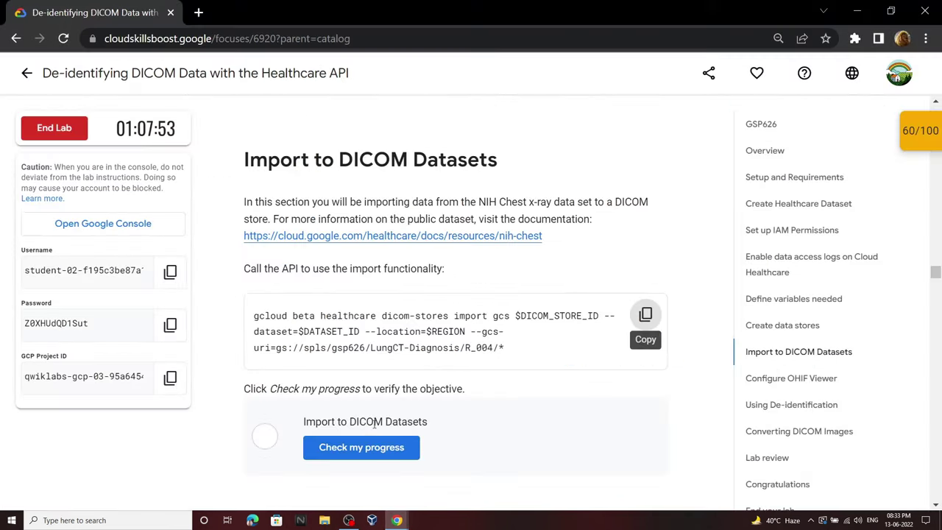
{"action": "left_click", "coordinate": [376, 447]}
{"action": "scroll", "coordinate": [437, 347], "scroll_direction": "down", "scroll_amount": 6}
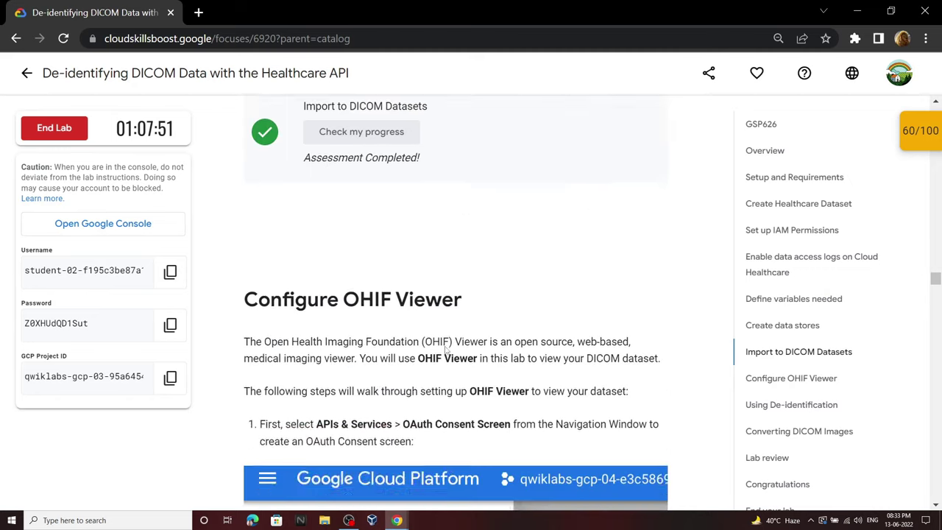
{"action": "left_click_drag", "start_coordinate": [468, 259], "coordinate": [530, 264]}
{"action": "scroll", "coordinate": [484, 216], "scroll_direction": "down", "scroll_amount": 2}
{"action": "scroll", "coordinate": [415, 254], "scroll_direction": "down", "scroll_amount": 6}
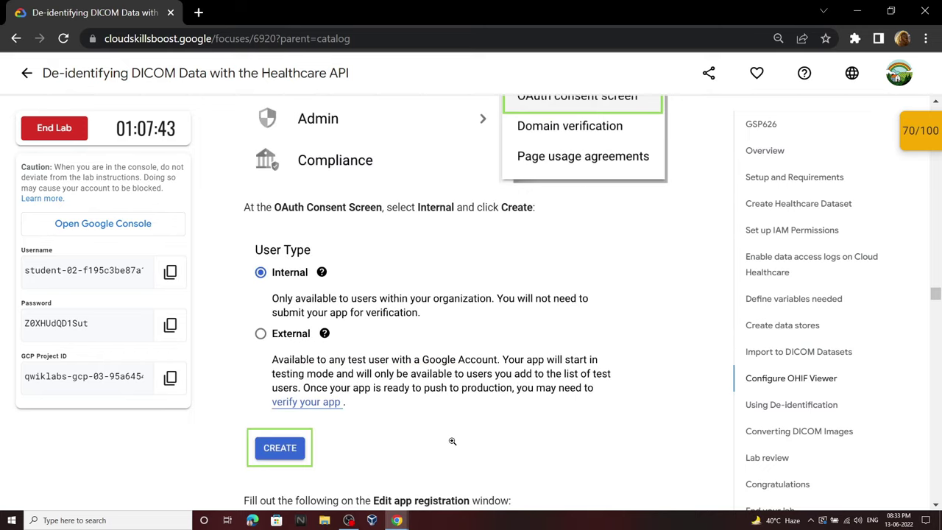
Step: Collapse Cloud Shell, open the console's OAuth consent screen page and create a consent screen with the Internal user type
{"action": "mouse_move", "coordinate": [409, 522]}
{"action": "left_click", "coordinate": [451, 469]}
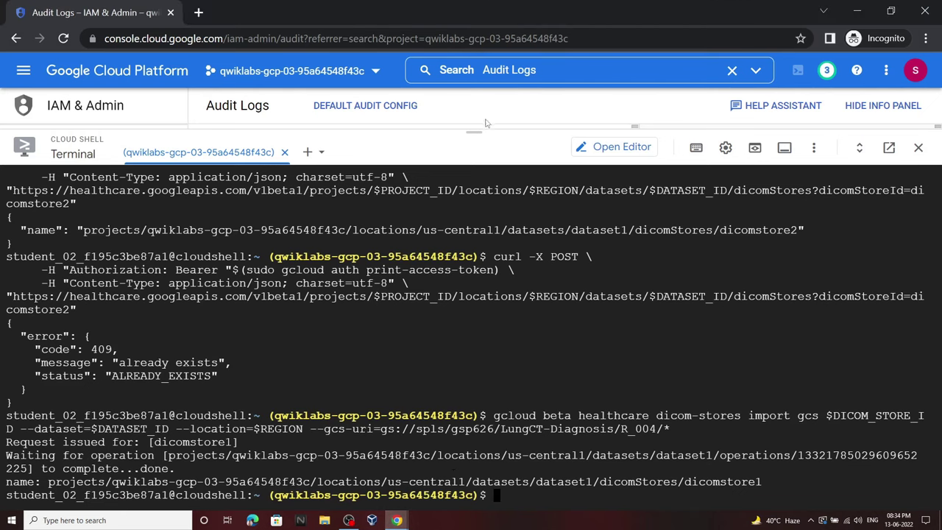
{"action": "left_click_drag", "start_coordinate": [469, 130], "coordinate": [470, 478]}
{"action": "left_click", "coordinate": [23, 70]}
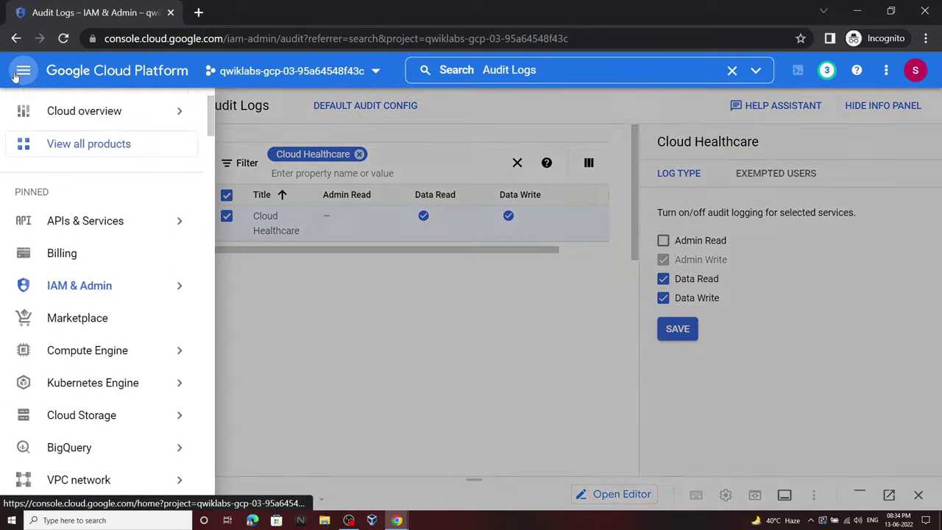
{"action": "mouse_move", "coordinate": [94, 212]}
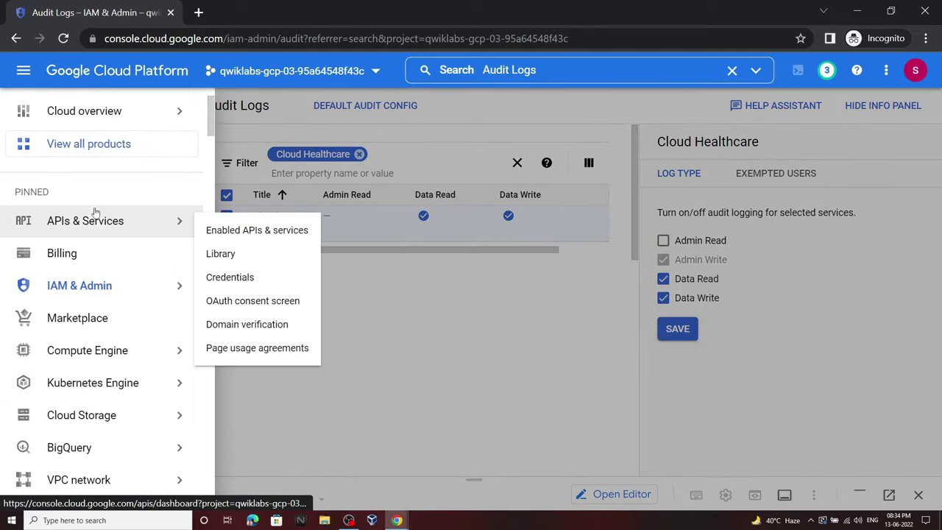
{"action": "left_click", "coordinate": [239, 301]}
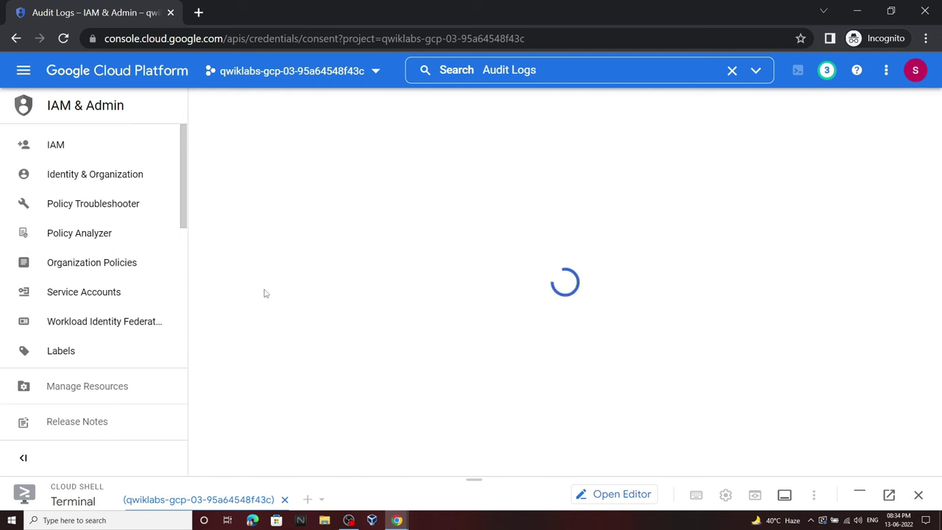
{"action": "left_click", "coordinate": [212, 223]}
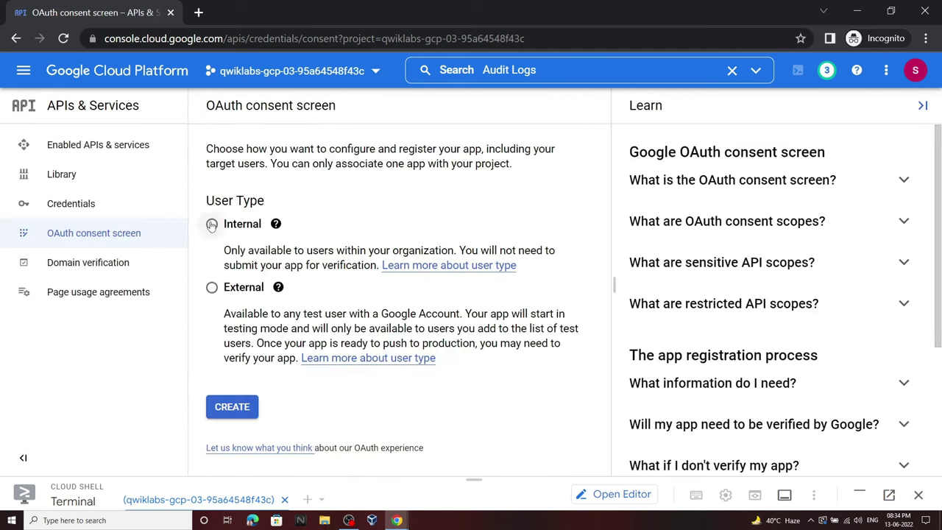
{"action": "left_click", "coordinate": [249, 415]}
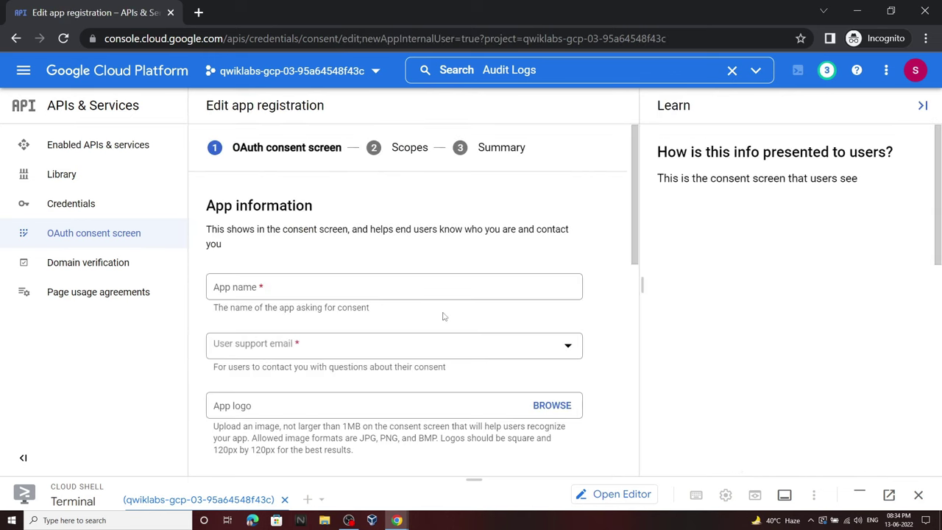
Step: Copy the app name QL-de-identify from the lab instructions and enter it in the app registration
{"action": "left_click", "coordinate": [397, 520]}
{"action": "left_click", "coordinate": [364, 483]}
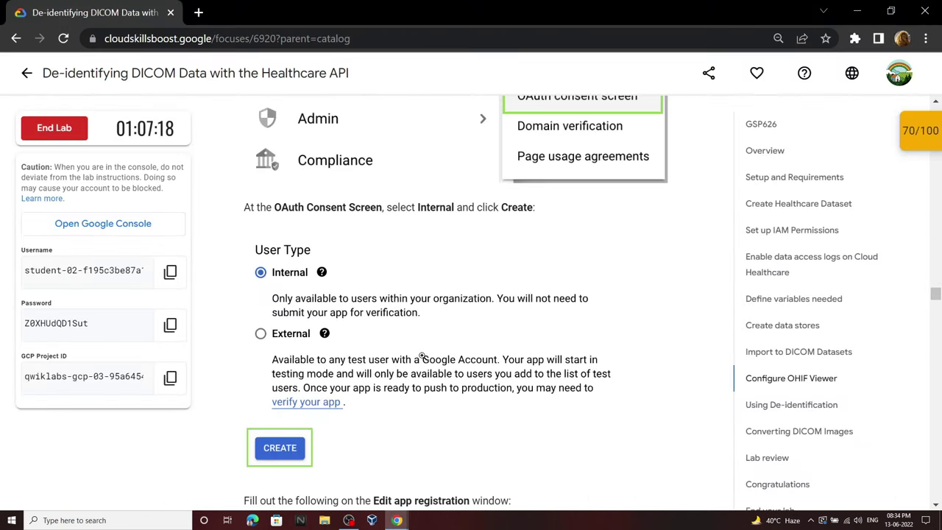
{"action": "scroll", "coordinate": [419, 357], "scroll_direction": "down", "scroll_amount": 4}
{"action": "left_click_drag", "start_coordinate": [312, 239], "coordinate": [390, 242]}
{"action": "key", "text": "ctrl+c"}
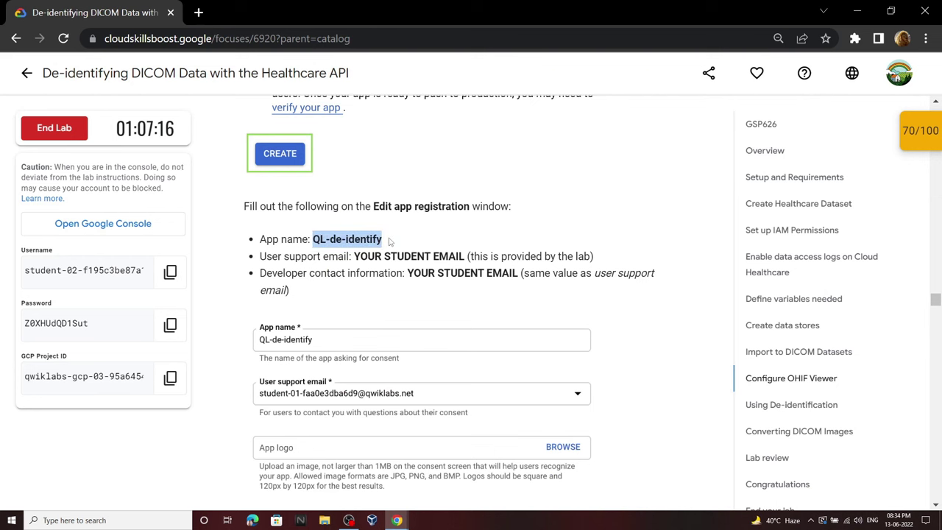
{"action": "mouse_move", "coordinate": [397, 515]}
{"action": "left_click", "coordinate": [471, 483]}
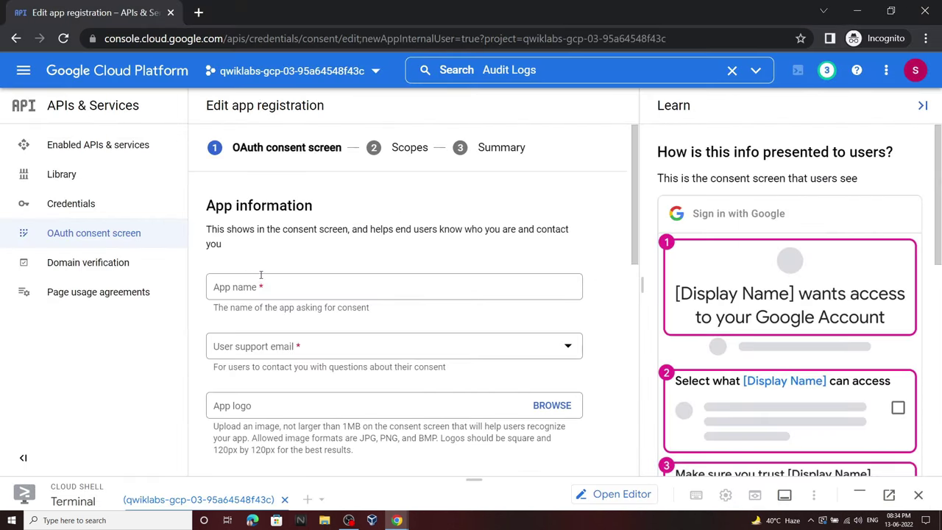
{"action": "left_click", "coordinate": [262, 282]}
{"action": "key", "text": "ctrl+v"}
{"action": "scroll", "coordinate": [262, 281], "scroll_direction": "down", "scroll_amount": 2}
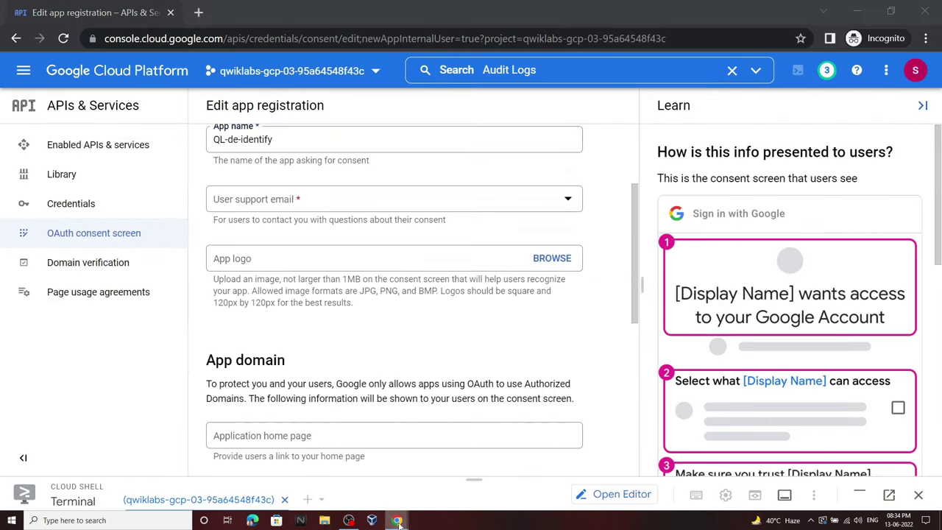
Step: Copy the student username from the lab page and choose the student account as the app's user support email
{"action": "mouse_move", "coordinate": [397, 515]}
{"action": "left_click", "coordinate": [364, 483]}
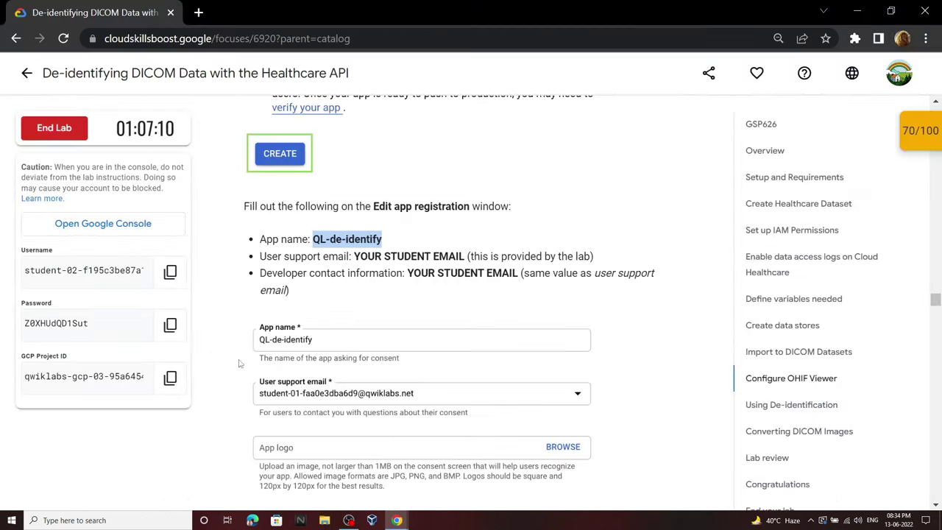
{"action": "left_click", "coordinate": [169, 271]}
{"action": "left_click", "coordinate": [449, 477]}
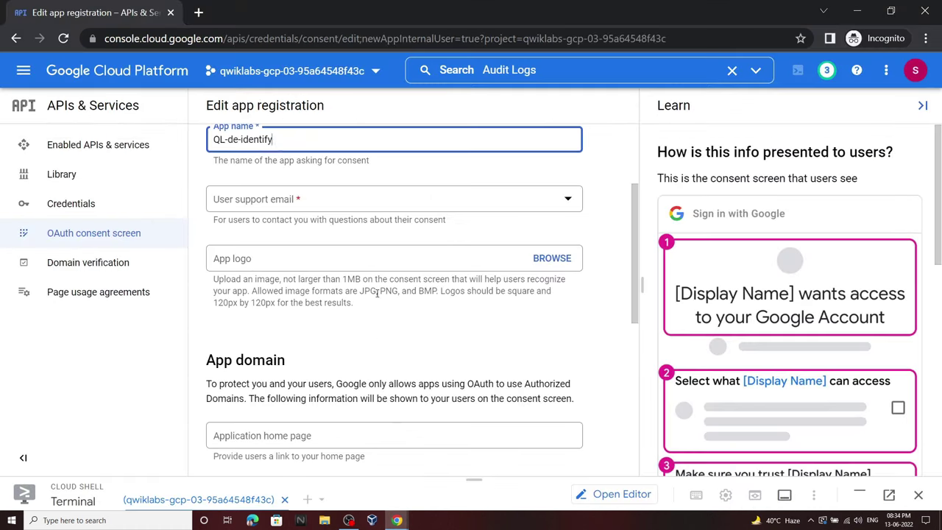
{"action": "left_click", "coordinate": [382, 203]}
{"action": "left_click", "coordinate": [364, 207]}
Step: Enter the copied student email as the developer contact address in the app registration
{"action": "scroll", "coordinate": [364, 209], "scroll_direction": "down", "scroll_amount": 5}
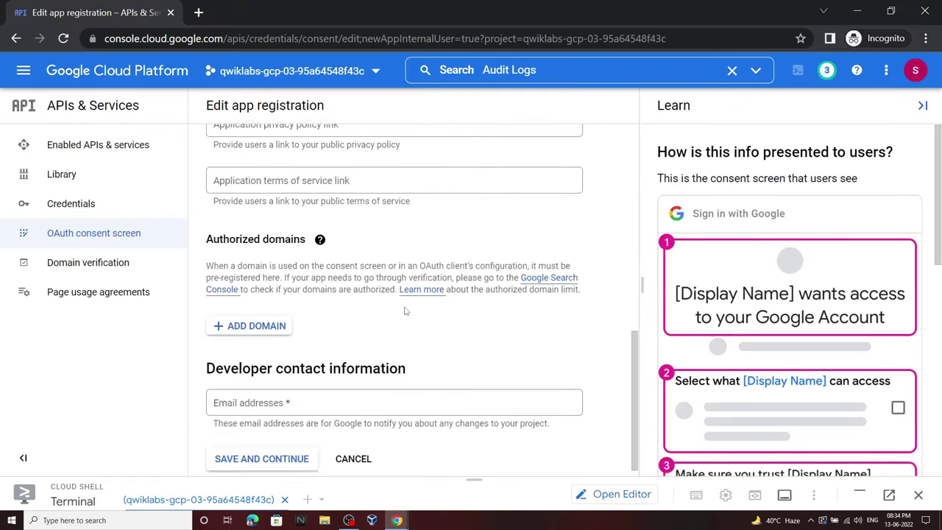
{"action": "left_click", "coordinate": [387, 390]}
{"action": "key", "text": "ctrl+v"}
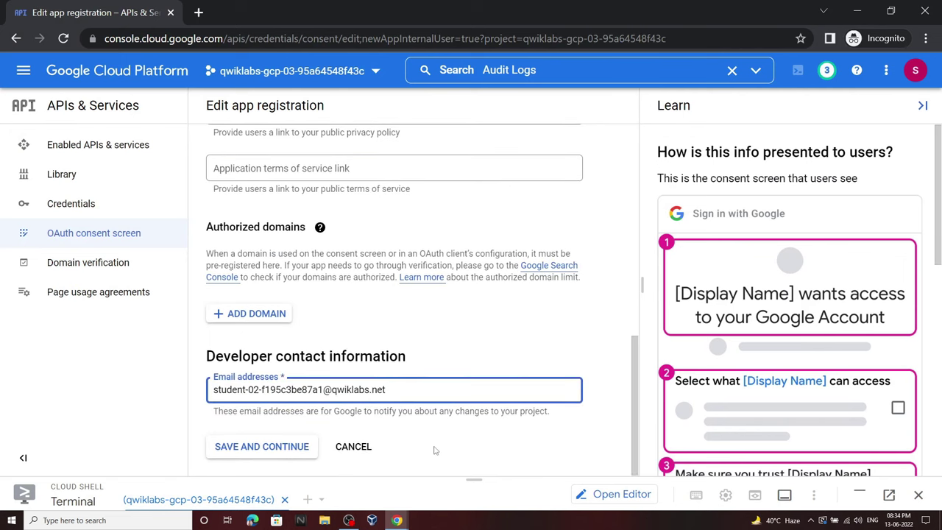
Step: Save the consent screen's app information and copy the two OAuth scope URLs from the lab instructions
{"action": "left_click", "coordinate": [269, 447]}
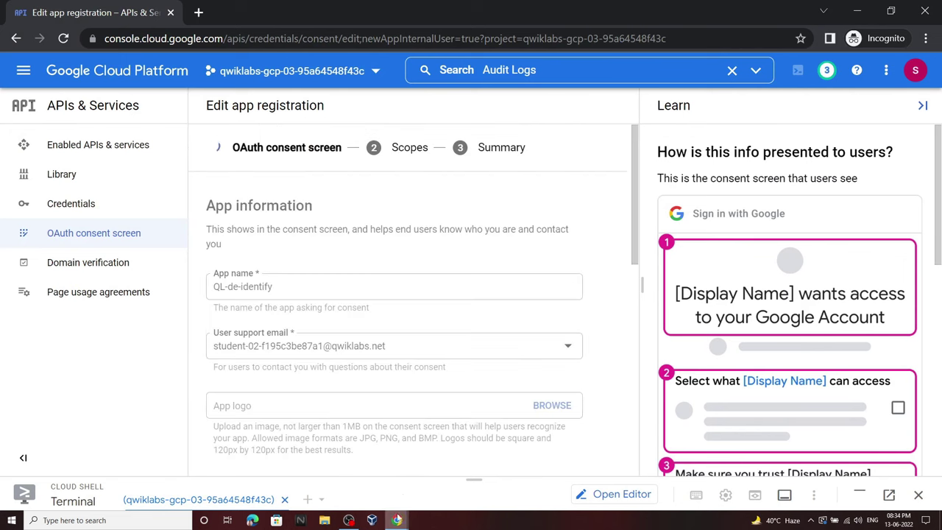
{"action": "left_click", "coordinate": [396, 520]}
{"action": "scroll", "coordinate": [430, 331], "scroll_direction": "down", "scroll_amount": 10}
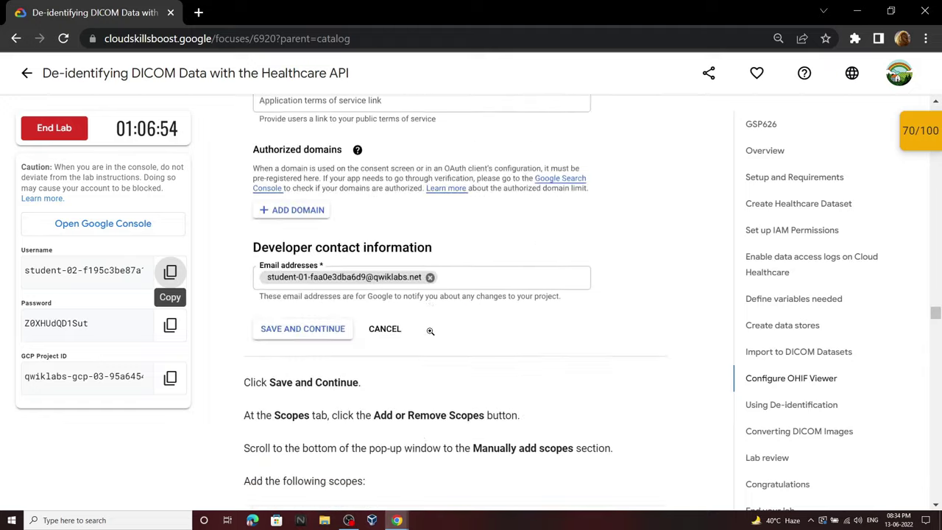
{"action": "scroll", "coordinate": [430, 331], "scroll_direction": "down", "scroll_amount": 2}
{"action": "left_click_drag", "start_coordinate": [270, 272], "coordinate": [362, 273]}
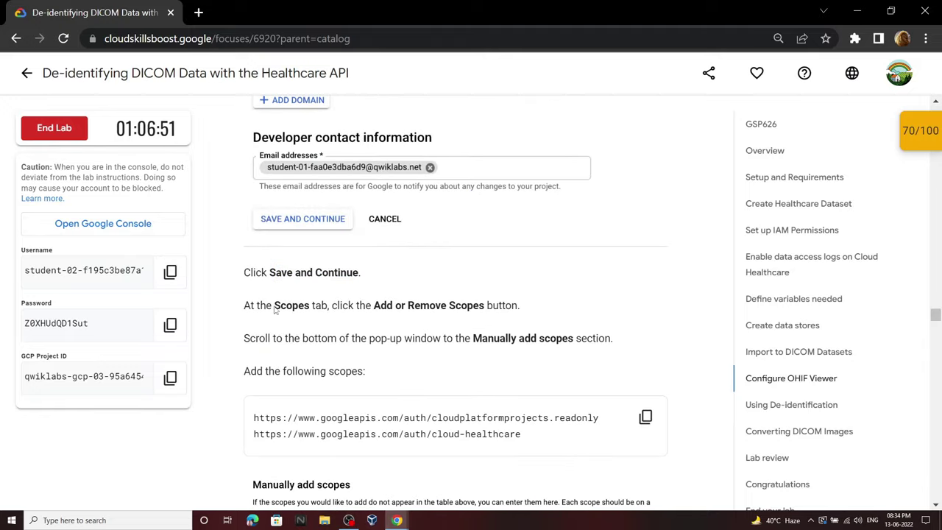
{"action": "double_click", "coordinate": [291, 305]}
{"action": "left_click_drag", "start_coordinate": [373, 306], "coordinate": [474, 339]}
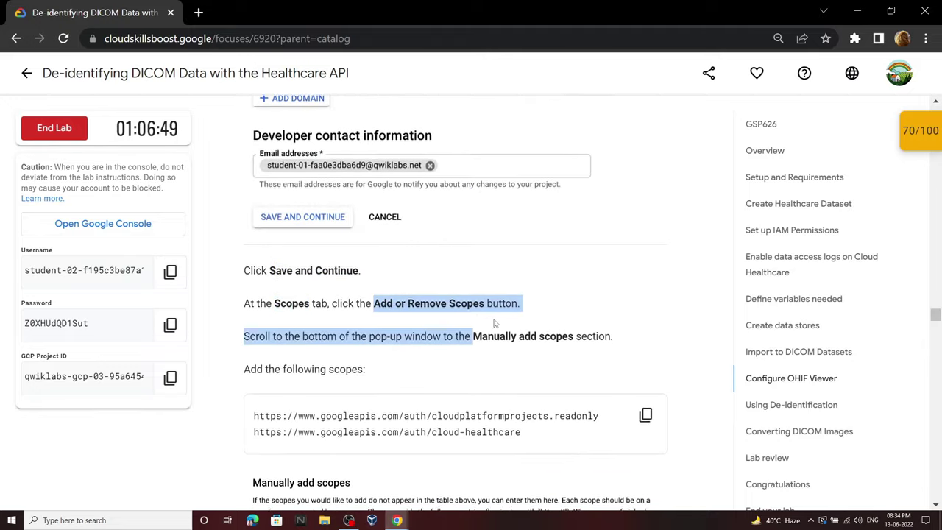
{"action": "scroll", "coordinate": [515, 339], "scroll_direction": "down", "scroll_amount": 1}
{"action": "left_click", "coordinate": [655, 353]}
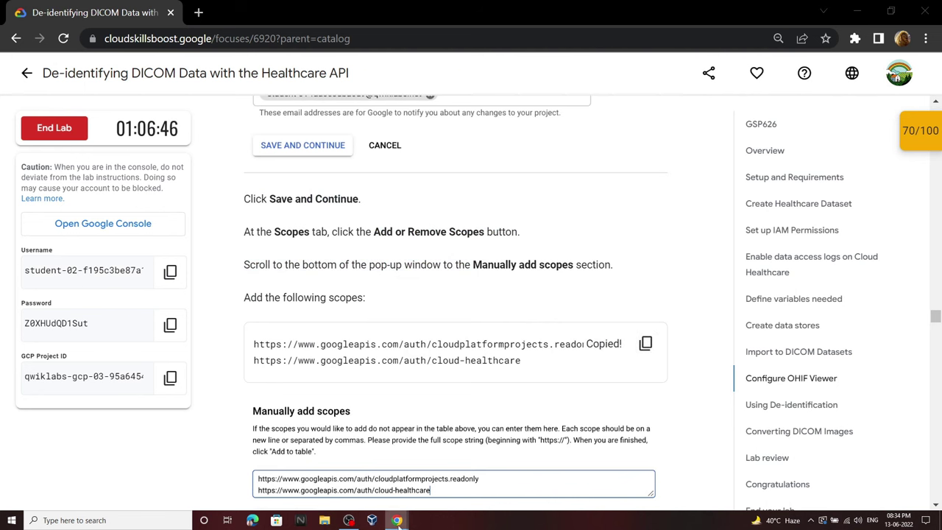
Step: Manually add the copied cloudplatformprojects.readonly and cloud-healthcare scopes, update the selected scopes, and save the Scopes stage
{"action": "mouse_move", "coordinate": [397, 520]}
{"action": "left_click", "coordinate": [430, 469]}
{"action": "scroll", "coordinate": [354, 248], "scroll_direction": "down", "scroll_amount": 3}
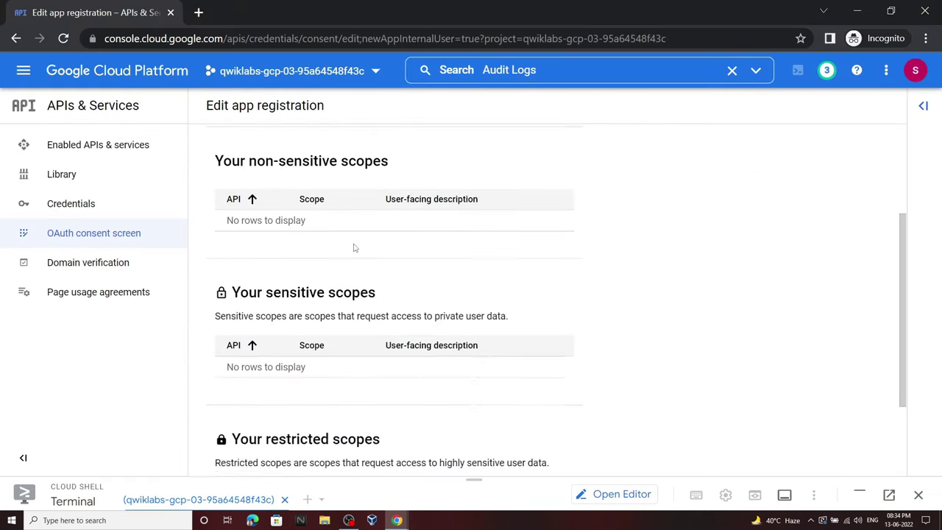
{"action": "scroll", "coordinate": [354, 248], "scroll_direction": "up", "scroll_amount": 2}
{"action": "left_click", "coordinate": [313, 202]}
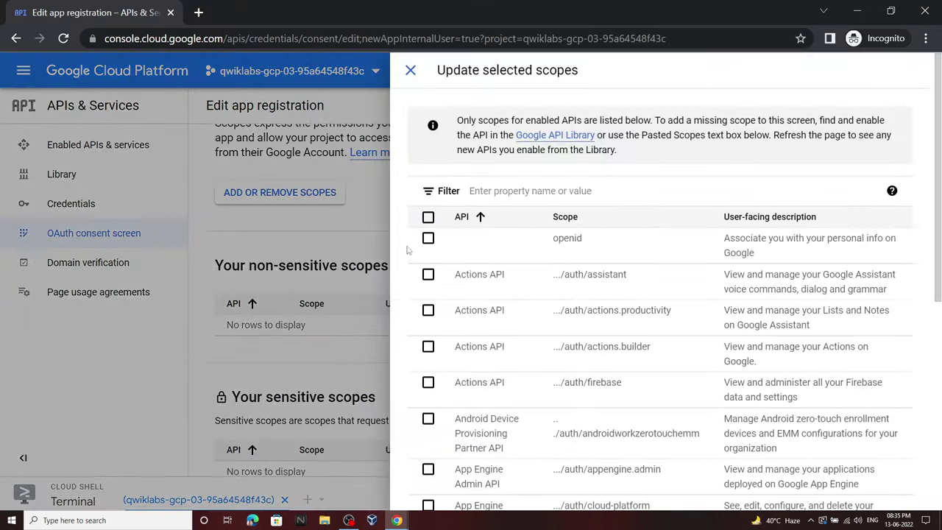
{"action": "scroll", "coordinate": [498, 331], "scroll_direction": "down", "scroll_amount": 5}
{"action": "left_click", "coordinate": [488, 392]}
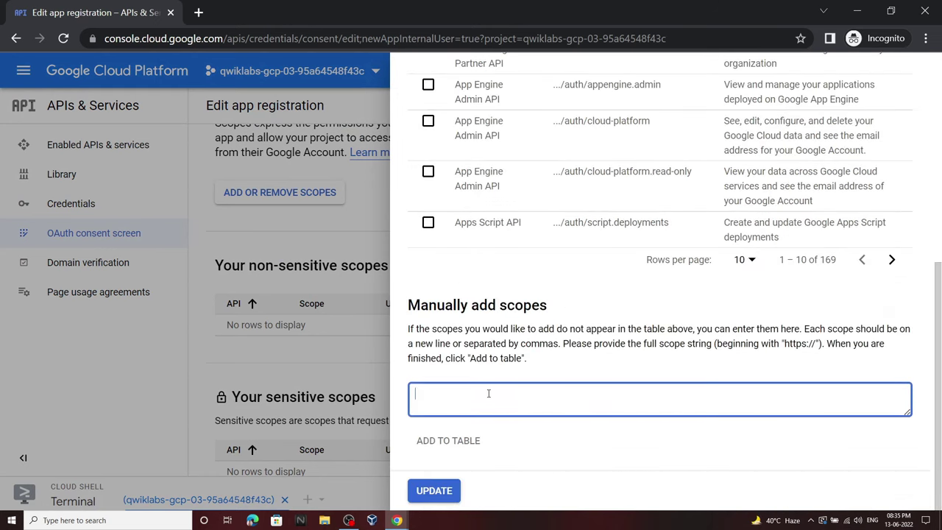
{"action": "key", "text": "ctrl+v"}
{"action": "left_click", "coordinate": [455, 441]}
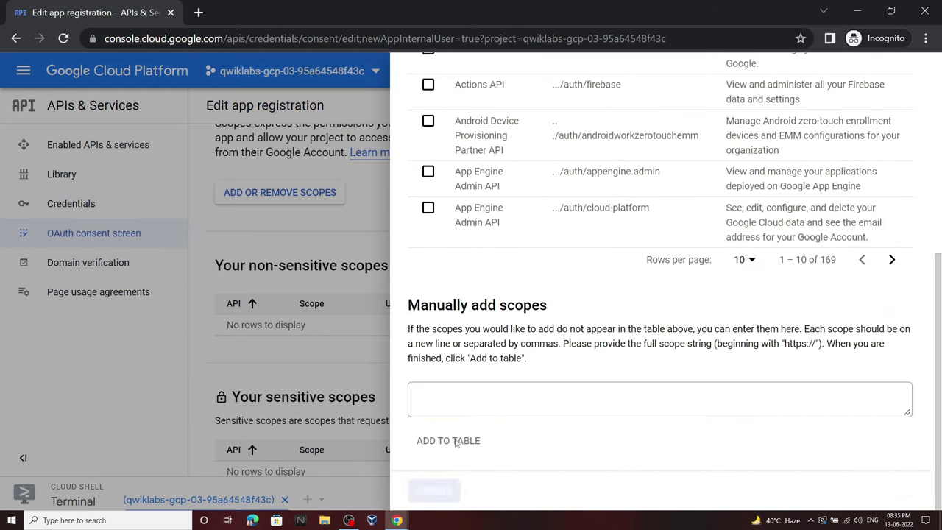
{"action": "left_click", "coordinate": [448, 491]}
{"action": "scroll", "coordinate": [493, 376], "scroll_direction": "down", "scroll_amount": 4}
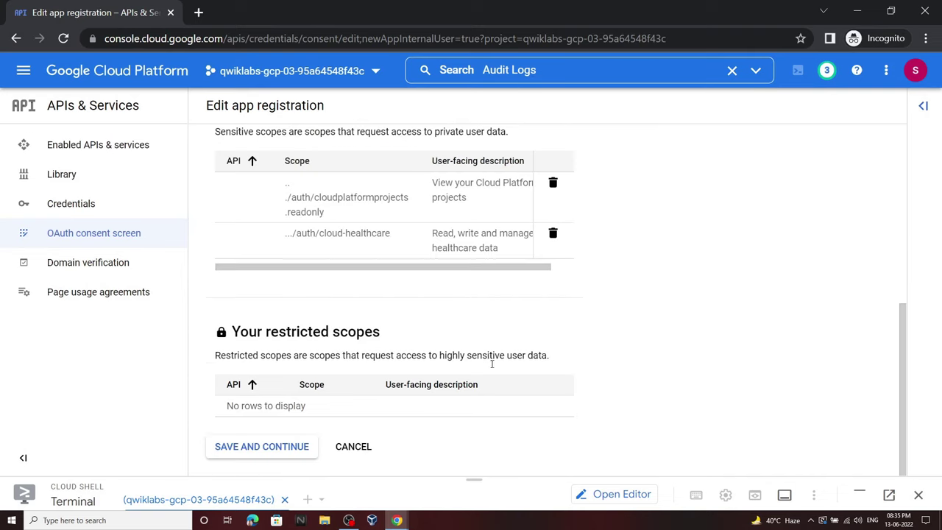
{"action": "left_click", "coordinate": [257, 447]}
Step: Read the lab's credential instructions, then start creating an OAuth client ID on the project's Credentials page
{"action": "left_click", "coordinate": [397, 521]}
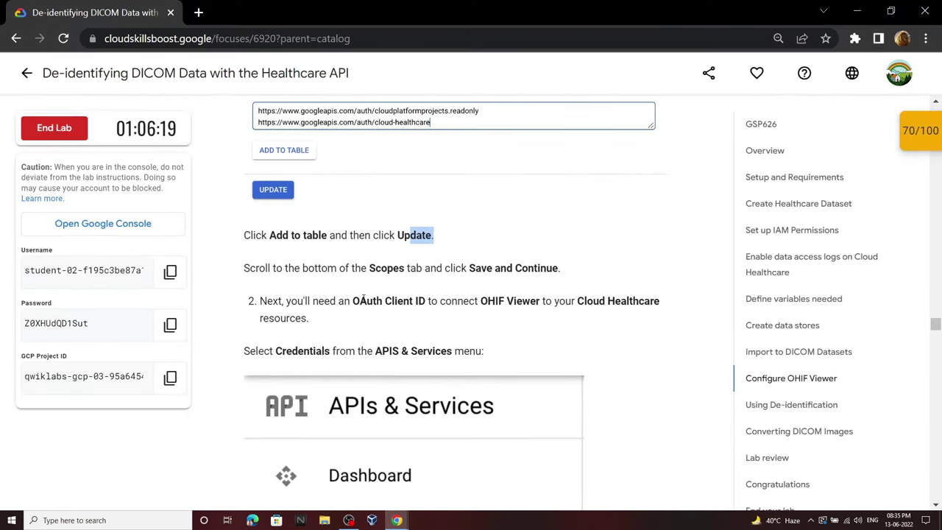
{"action": "scroll", "coordinate": [361, 300], "scroll_direction": "down", "scroll_amount": 2}
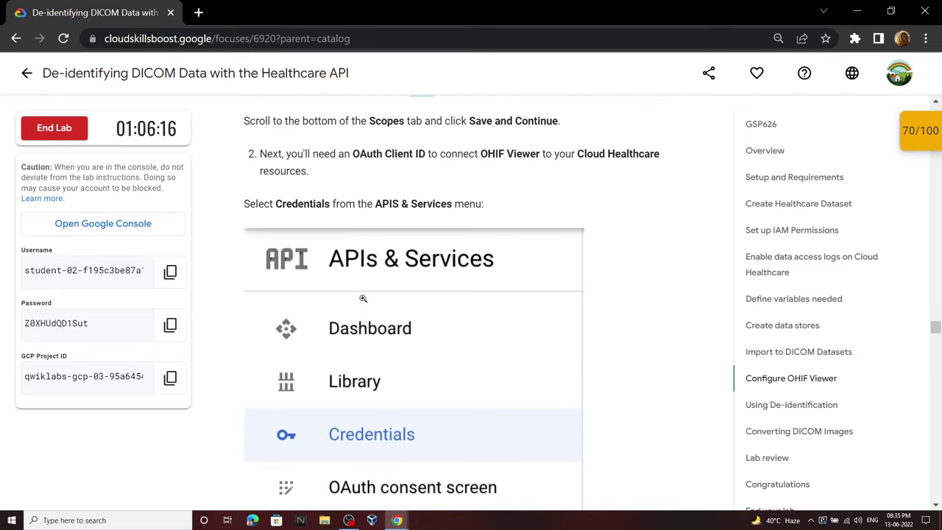
{"action": "scroll", "coordinate": [382, 302], "scroll_direction": "down", "scroll_amount": 4}
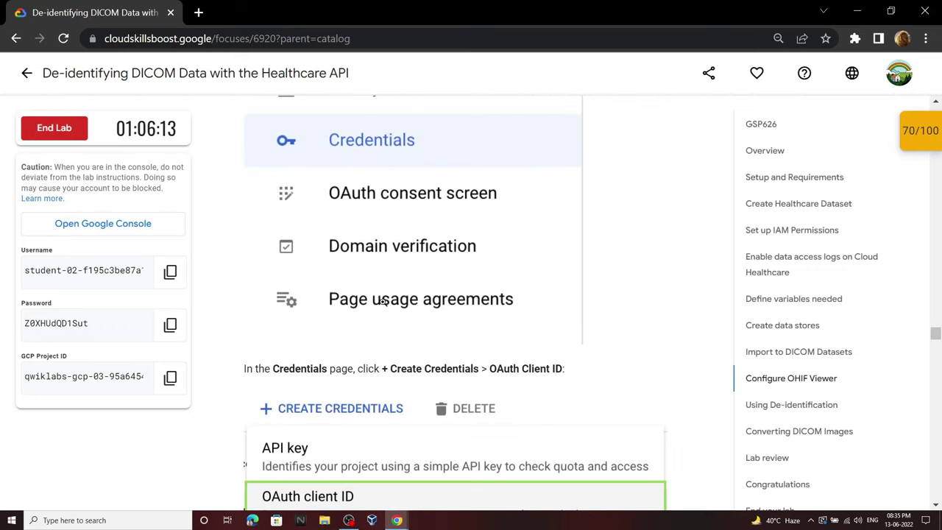
{"action": "scroll", "coordinate": [410, 407], "scroll_direction": "down", "scroll_amount": 1}
{"action": "scroll", "coordinate": [410, 407], "scroll_direction": "down", "scroll_amount": 6}
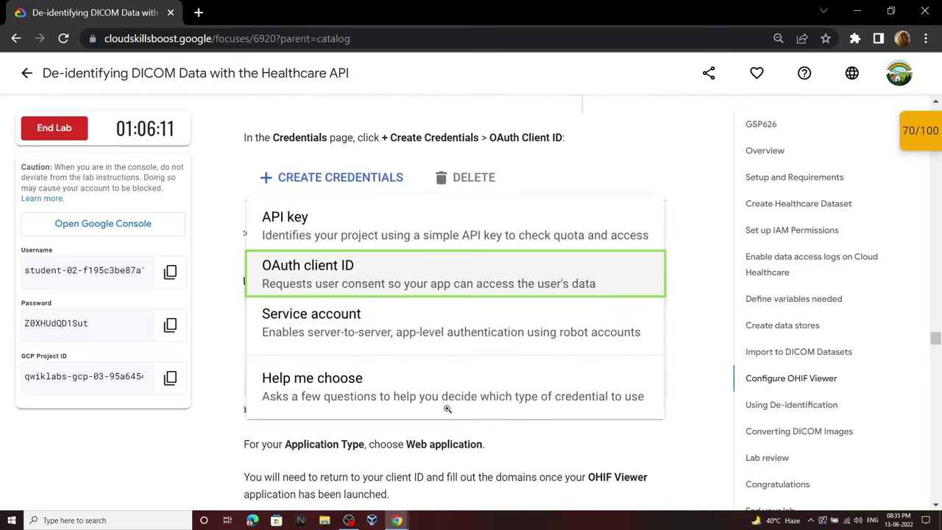
{"action": "mouse_move", "coordinate": [397, 520]}
{"action": "left_click", "coordinate": [452, 467]}
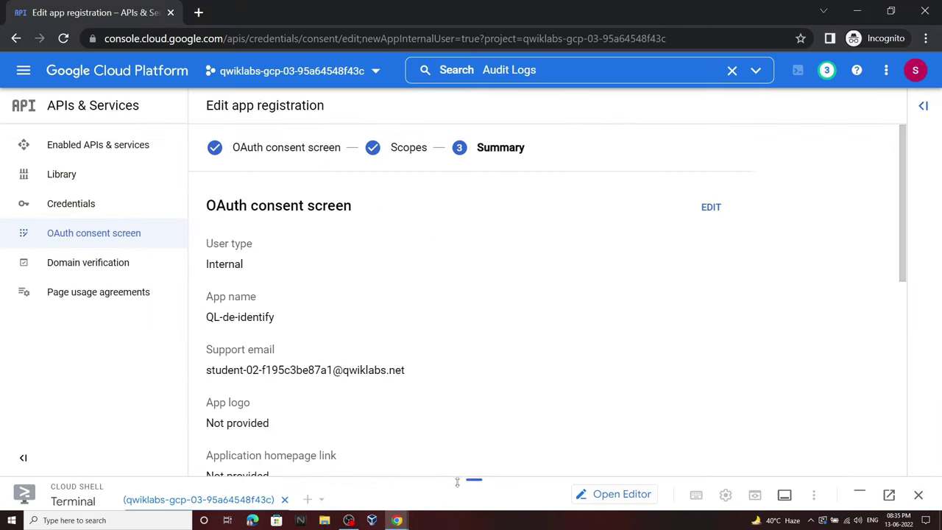
{"action": "left_click", "coordinate": [92, 208]}
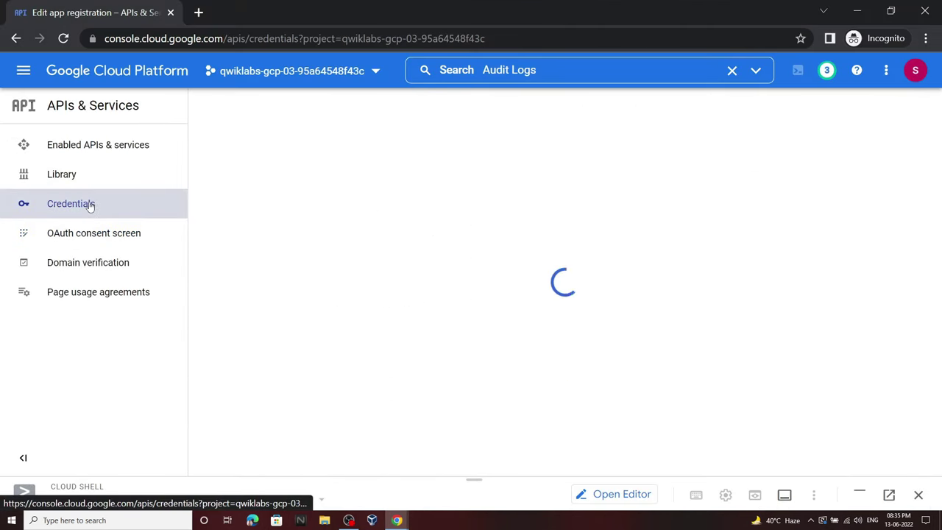
{"action": "left_click", "coordinate": [375, 105]}
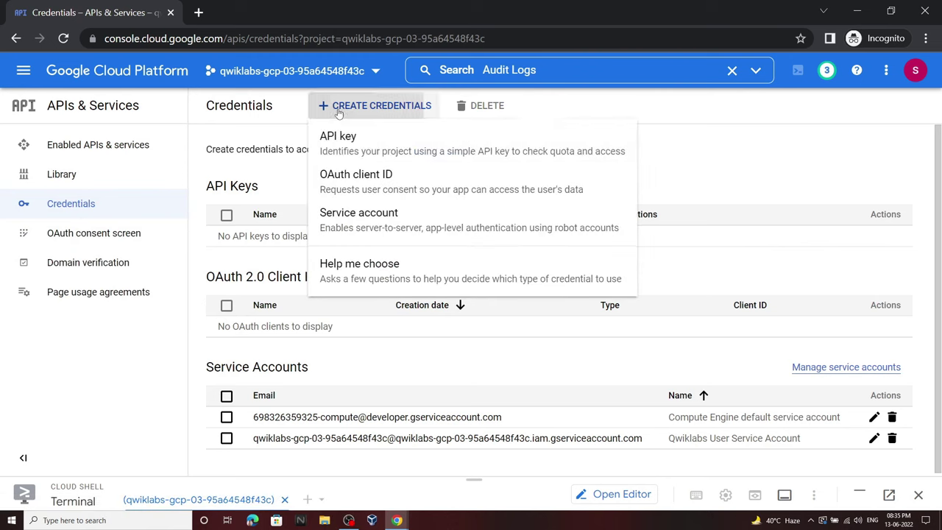
{"action": "left_click", "coordinate": [376, 182]}
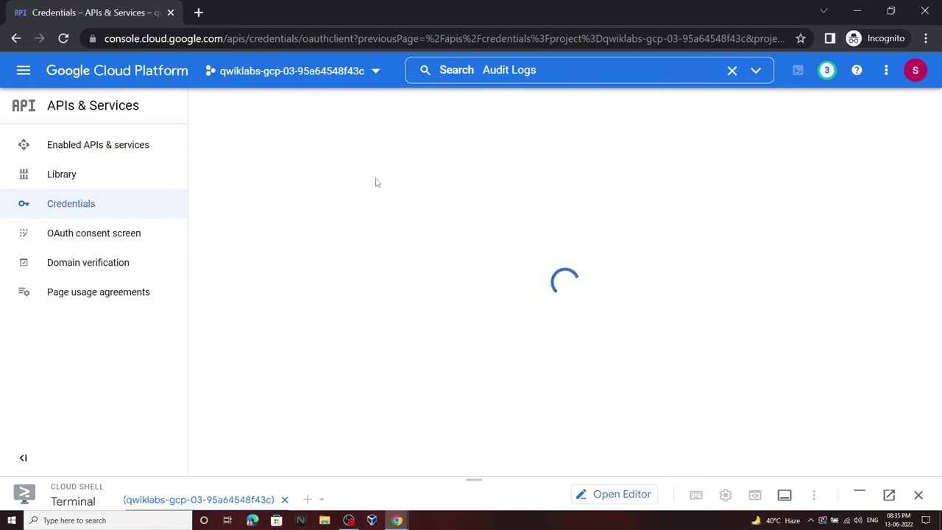
Step: Set the OAuth client's application type to Web application
{"action": "left_click", "coordinate": [542, 217]}
{"action": "left_click", "coordinate": [358, 213]}
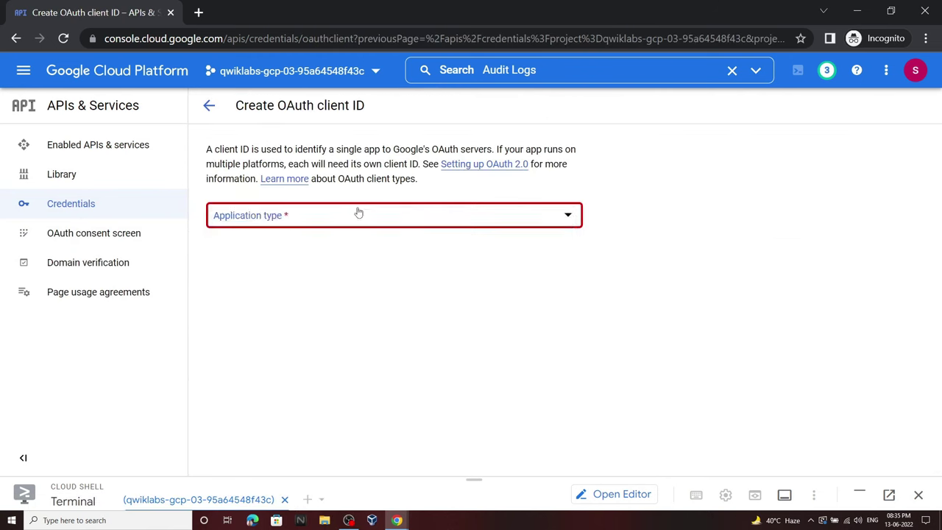
{"action": "left_click", "coordinate": [338, 215]}
{"action": "left_click", "coordinate": [330, 225]}
{"action": "scroll", "coordinate": [324, 257], "scroll_direction": "down", "scroll_amount": 1}
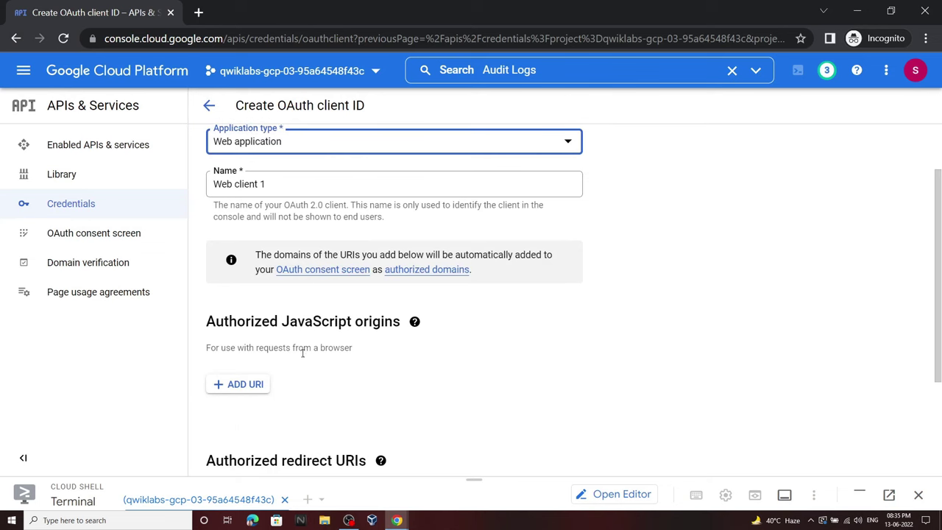
{"action": "scroll", "coordinate": [332, 380], "scroll_direction": "down", "scroll_amount": 2}
Step: Check the lab's guidance on client settings and create the OAuth client with its default name and no URIs
{"action": "left_click", "coordinate": [403, 515]}
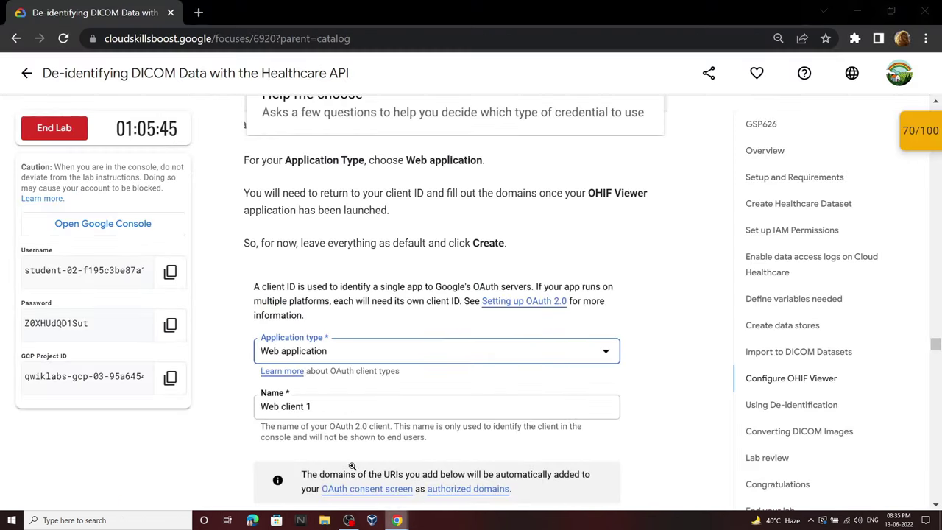
{"action": "scroll", "coordinate": [392, 387], "scroll_direction": "down", "scroll_amount": 5}
{"action": "scroll", "coordinate": [392, 388], "scroll_direction": "down", "scroll_amount": 2}
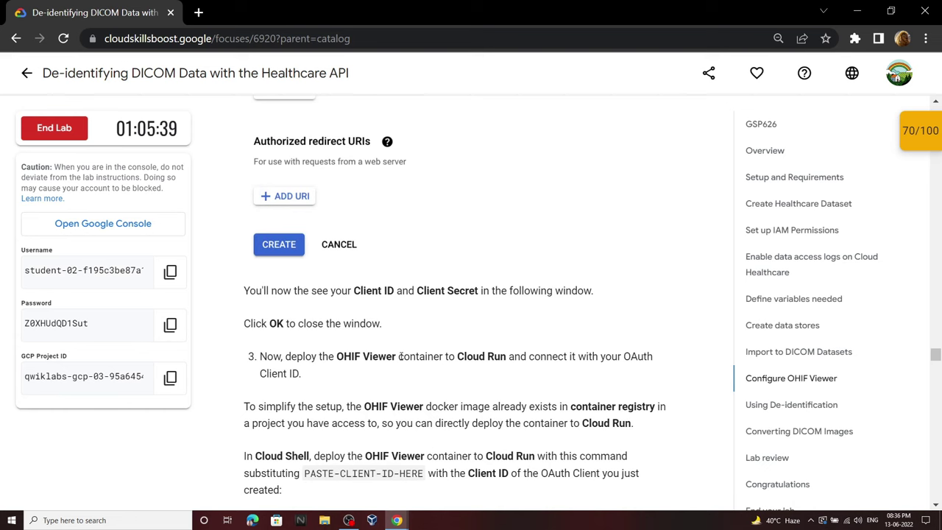
{"action": "scroll", "coordinate": [399, 356], "scroll_direction": "down", "scroll_amount": 1}
{"action": "mouse_move", "coordinate": [397, 519]}
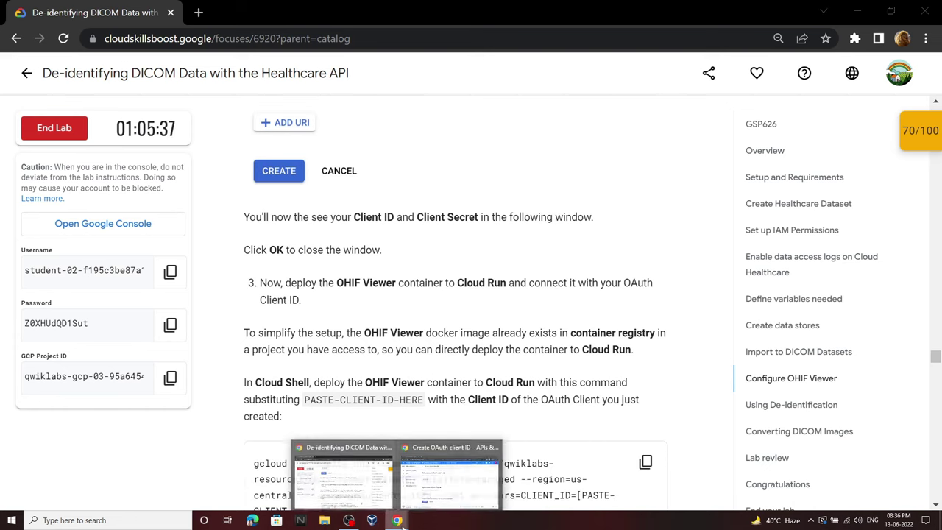
{"action": "left_click", "coordinate": [305, 478]}
{"action": "scroll", "coordinate": [317, 391], "scroll_direction": "up", "scroll_amount": 3}
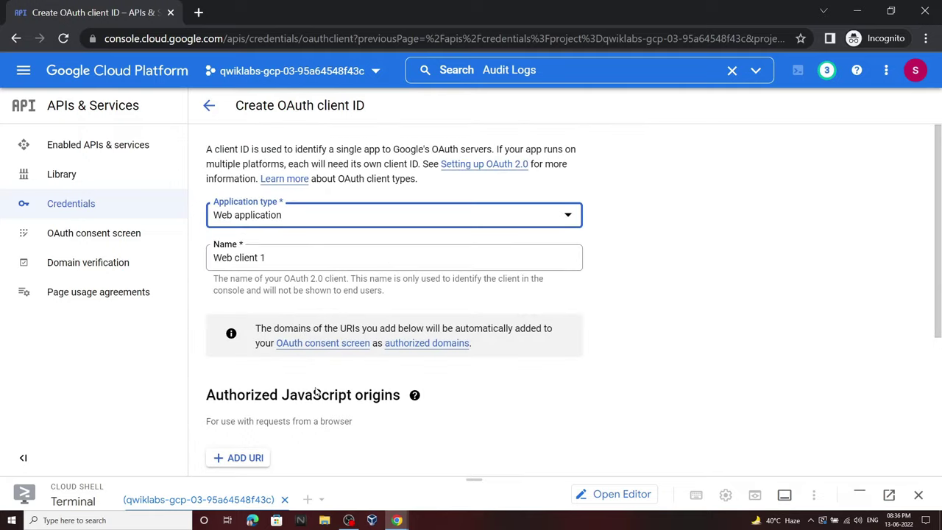
{"action": "scroll", "coordinate": [316, 391], "scroll_direction": "down", "scroll_amount": 3}
{"action": "left_click", "coordinate": [234, 446]}
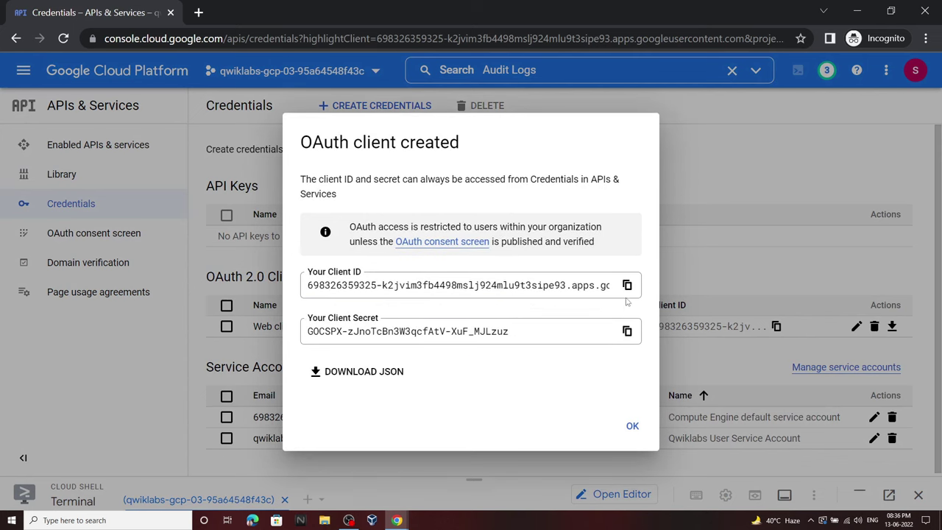
Step: Copy the new OAuth client's ID, paste it into a new browser tab, and return to the Credentials page
{"action": "left_click", "coordinate": [627, 285]}
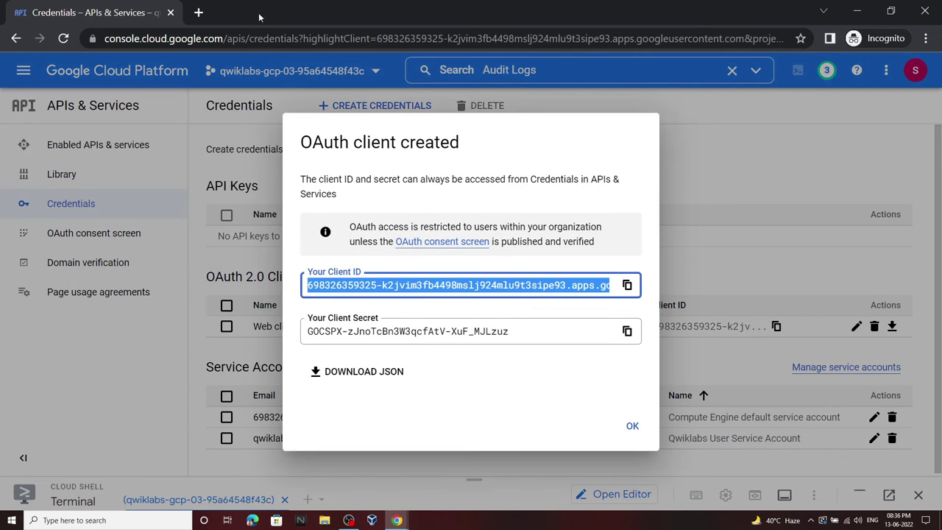
{"action": "left_click", "coordinate": [197, 12]}
{"action": "key", "text": "ctrl+v"}
{"action": "left_click", "coordinate": [88, 13]}
Step: Copy the OAuth client secret into another new browser tab, return to the Credentials page, and dismiss the client details
{"action": "left_click", "coordinate": [627, 331]}
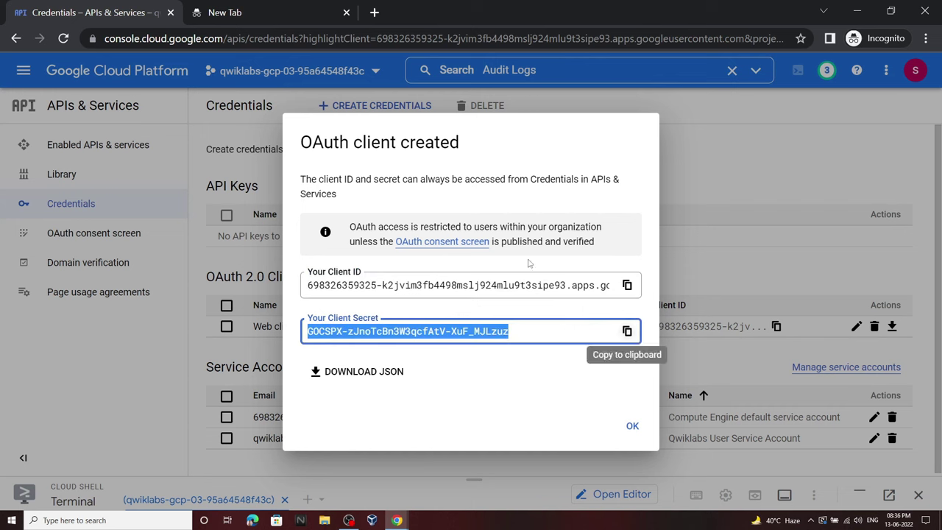
{"action": "left_click", "coordinate": [374, 12]}
{"action": "key", "text": "ctrl+v"}
{"action": "left_click", "coordinate": [169, 3]}
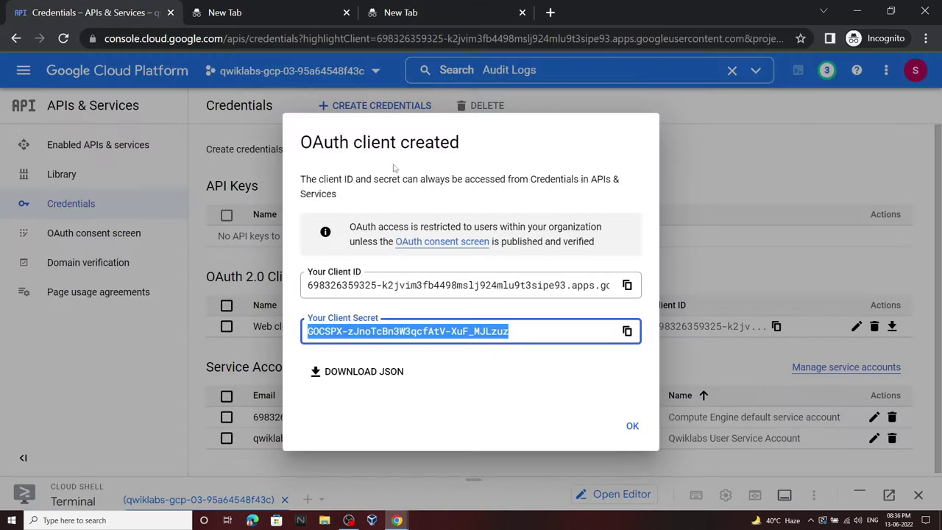
{"action": "left_click", "coordinate": [632, 425]}
Step: Copy the gcloud run deploy command for the OHIF Viewer container from the lab instructions
{"action": "mouse_move", "coordinate": [396, 520]}
{"action": "left_click", "coordinate": [397, 470]}
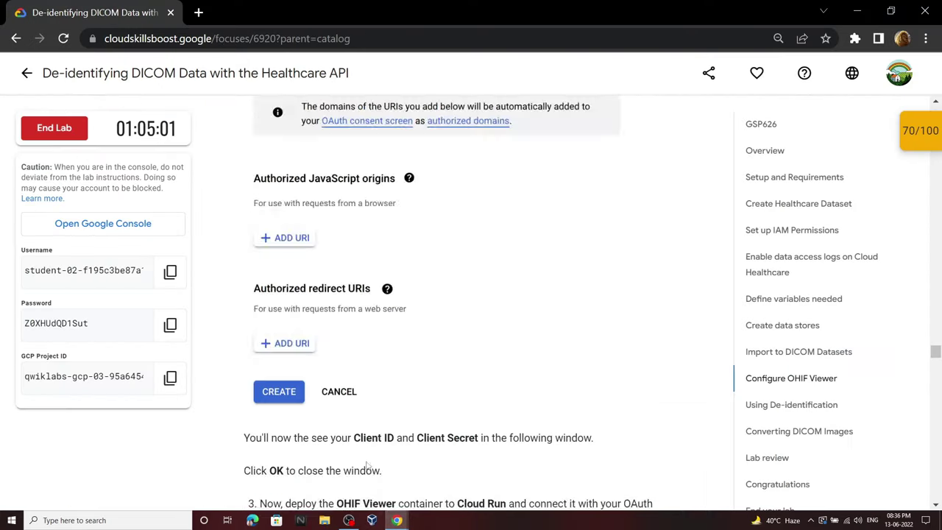
{"action": "scroll", "coordinate": [433, 386], "scroll_direction": "down", "scroll_amount": 2}
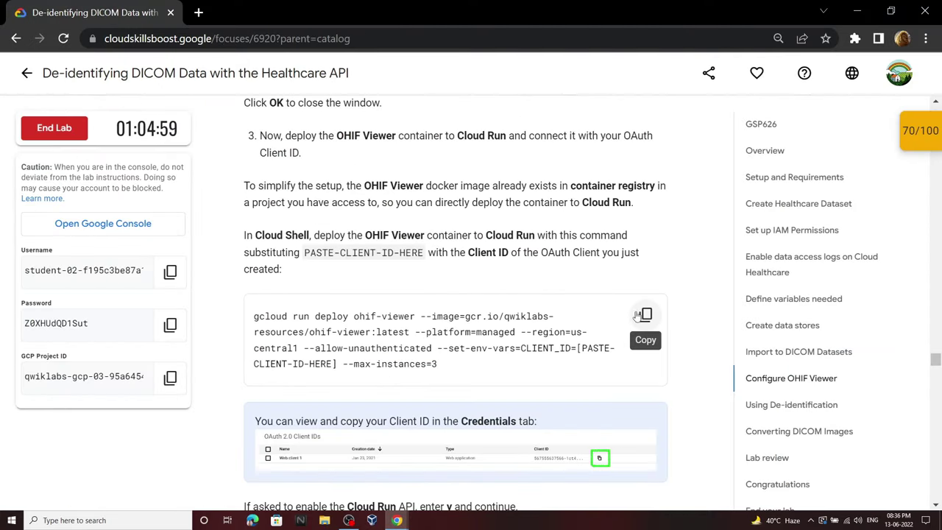
{"action": "left_click", "coordinate": [639, 315]}
{"action": "scroll", "coordinate": [486, 266], "scroll_direction": "down", "scroll_amount": 2}
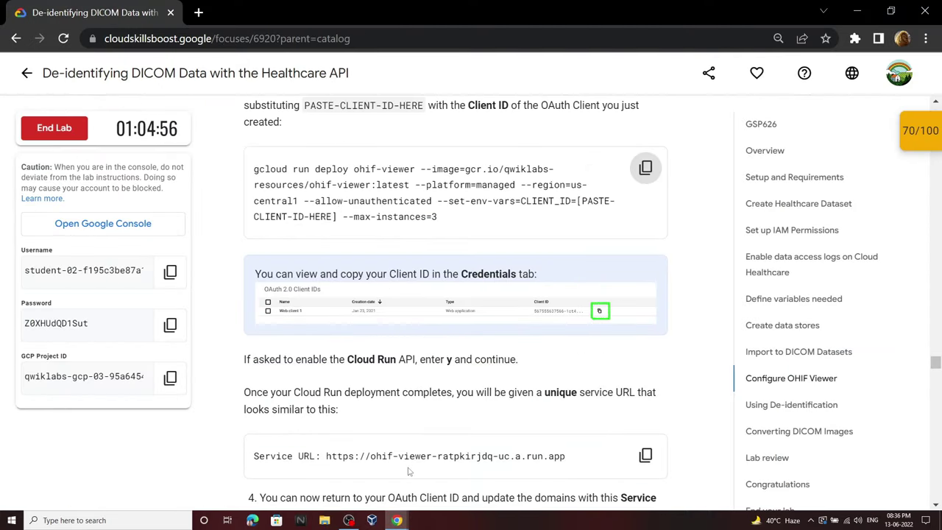
Step: Enlarge the Cloud Shell terminal in the console and paste the copied ohif-viewer deploy command at the prompt
{"action": "mouse_move", "coordinate": [396, 520]}
{"action": "left_click", "coordinate": [417, 504]}
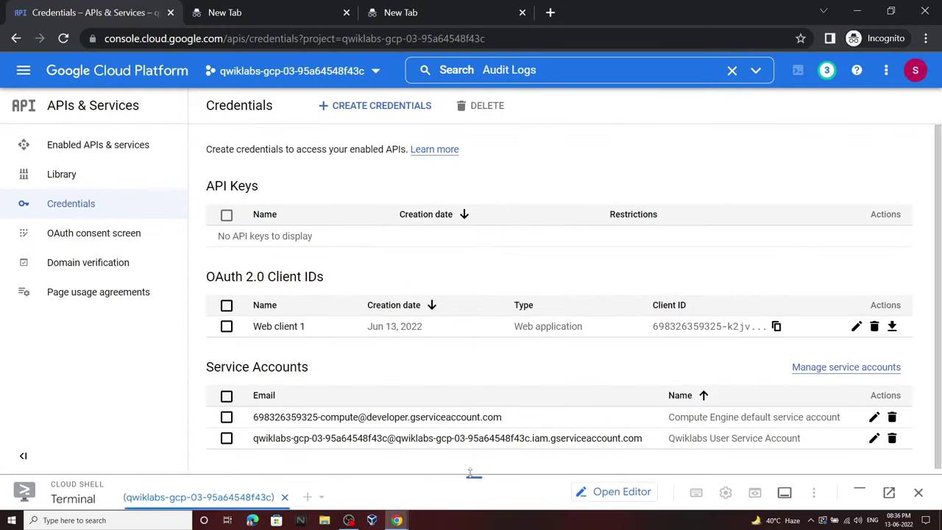
{"action": "left_click_drag", "start_coordinate": [463, 486], "coordinate": [507, 130]}
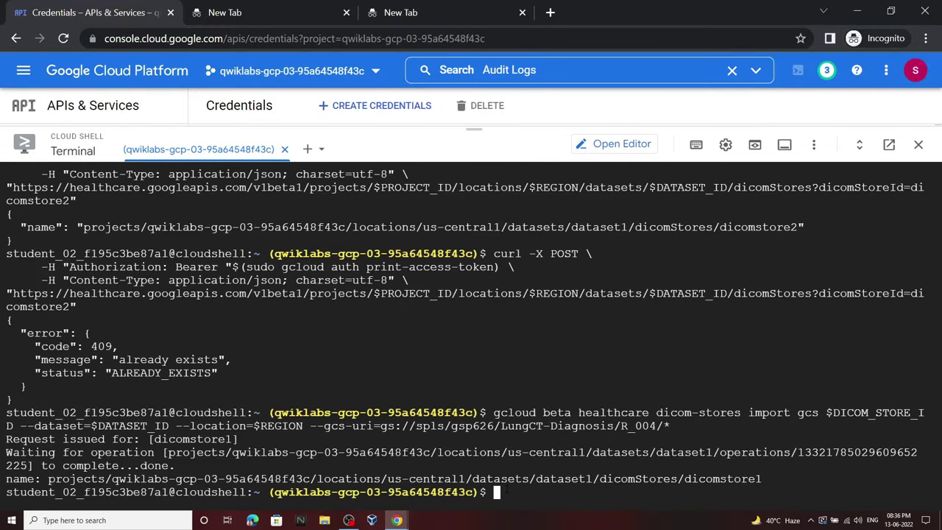
{"action": "key", "text": "ctrl+v"}
Step: Remove the [PASTE-CLIENT-ID-HERE] placeholder after CLIENT_ID= in the pending ohif-viewer deploy command
{"action": "key", "text": "Left"}
{"action": "key", "text": "Left"}
{"action": "key", "text": "Left"}
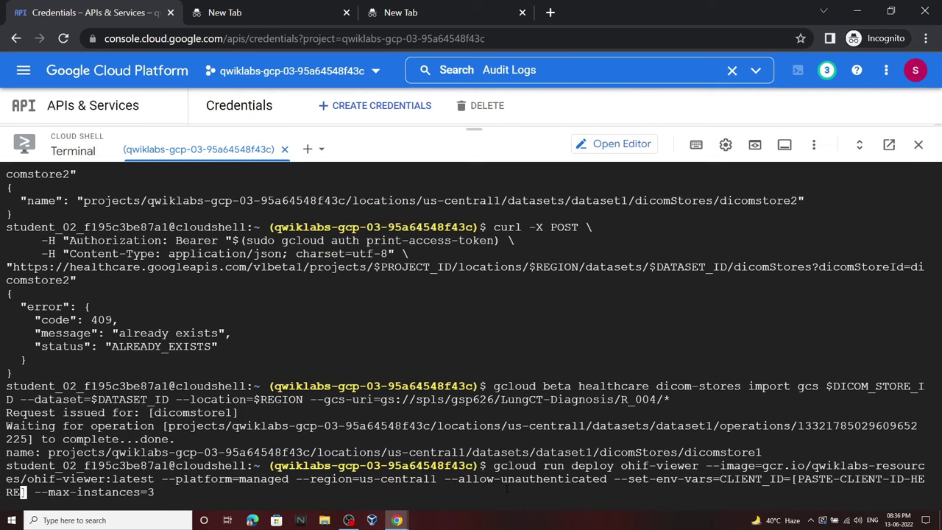
{"action": "key", "text": "BackSpace"}
{"action": "key", "text": "BackSpace"}
{"action": "key", "text": "BackSpace"}
{"action": "key", "text": "BackSpace"}
{"action": "key", "text": "BackSpace"}
{"action": "key", "text": "BackSpace"}
{"action": "key", "text": "BackSpace"}
{"action": "key", "text": "BackSpace"}
{"action": "key", "text": "BackSpace"}
{"action": "key", "text": "BackSpace"}
{"action": "key", "text": "BackSpace"}
{"action": "key", "text": "BackSpace"}
{"action": "key", "text": "BackSpace"}
{"action": "key", "text": "BackSpace"}
{"action": "key", "text": "BackSpace"}
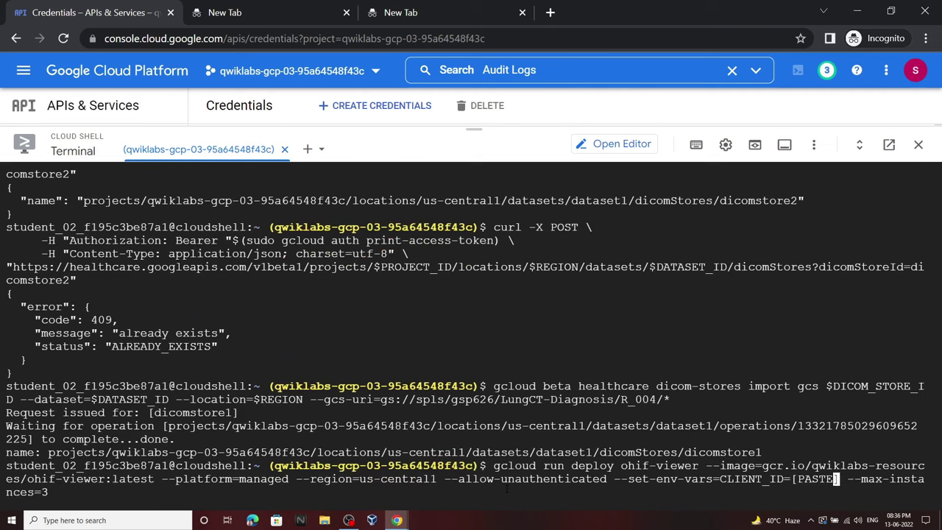
{"action": "key", "text": "BackSpace"}
{"action": "key", "text": "BackSpace"}
{"action": "key", "text": "BackSpace"}
{"action": "key", "text": "BackSpace"}
{"action": "key", "text": "BackSpace"}
{"action": "key", "text": "BackSpace"}
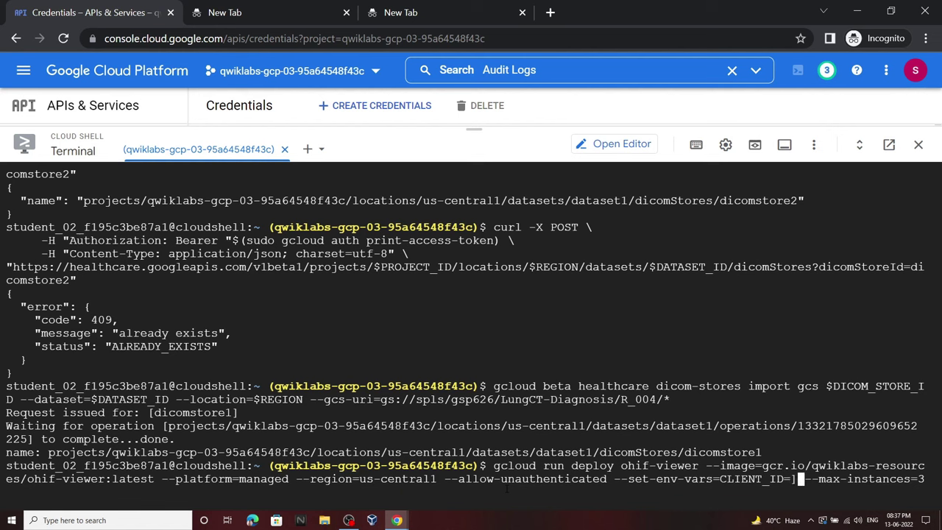
{"action": "key", "text": "BackSpace"}
Step: Copy the OAuth client ID kept in the second browser tab and insert it as the CLIENT_ID value in the deploy command
{"action": "left_click", "coordinate": [301, 9]}
{"action": "key", "text": "ctrl+a"}
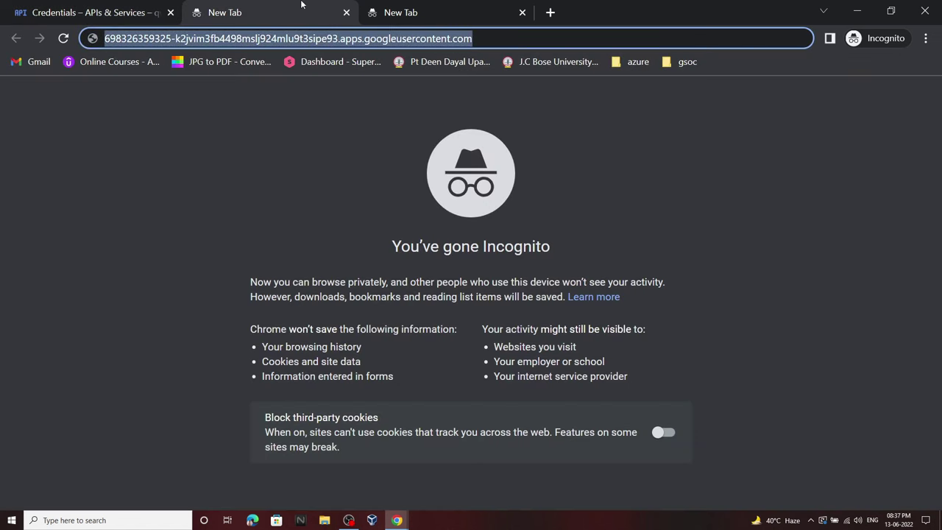
{"action": "key", "text": "ctrl+c"}
{"action": "left_click", "coordinate": [88, 13]}
{"action": "key", "text": "ctrl+v"}
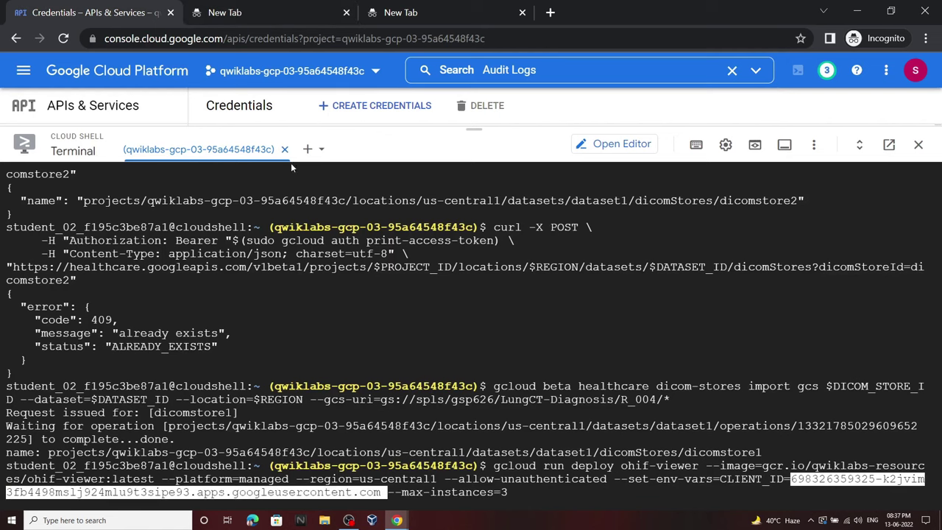
Step: Run the ohif-viewer deployment and agree with y to enabling the run.googleapis.com API
{"action": "key", "text": "Return"}
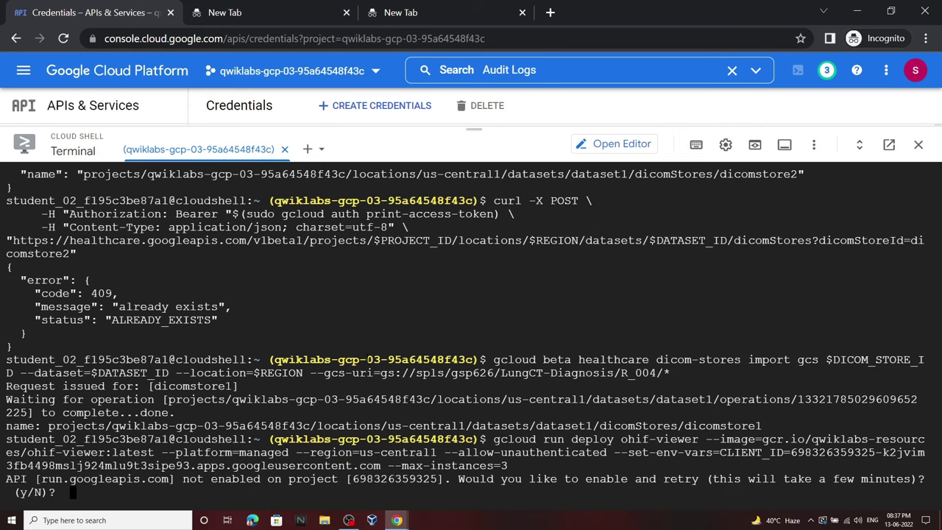
{"action": "type", "text": "y"}
{"action": "key", "text": "Return"}
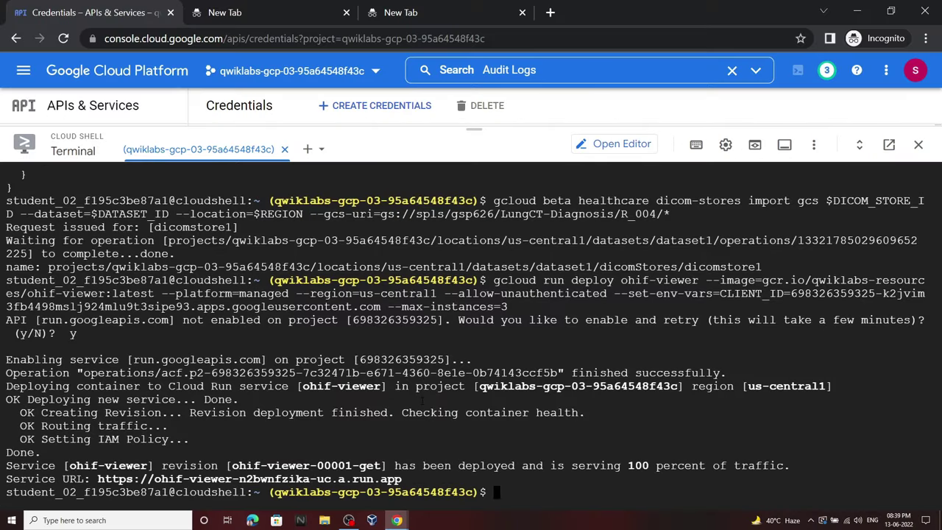
Step: Check the lab instructions about updating the OAuth client's domains and open the deployed ohif-viewer service URL from Cloud Shell
{"action": "mouse_move", "coordinate": [397, 520]}
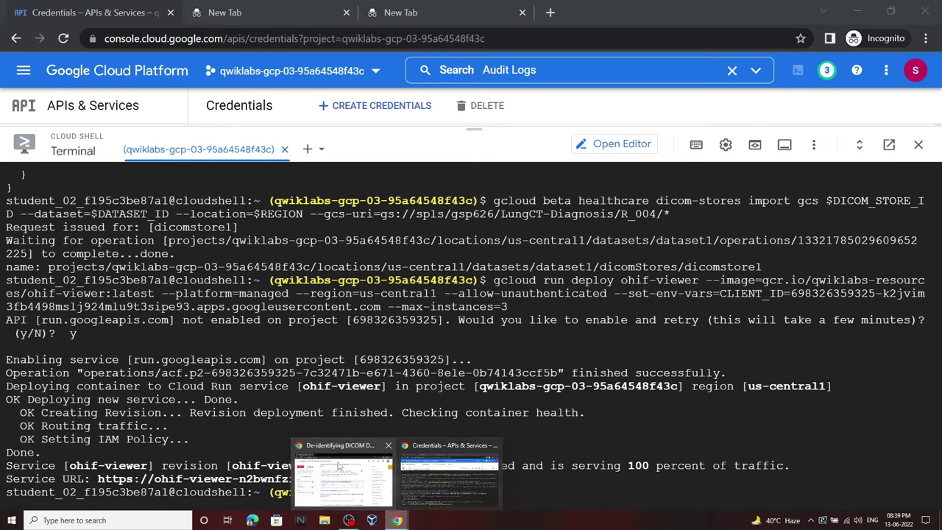
{"action": "left_click", "coordinate": [451, 475]}
{"action": "left_click", "coordinate": [643, 310]}
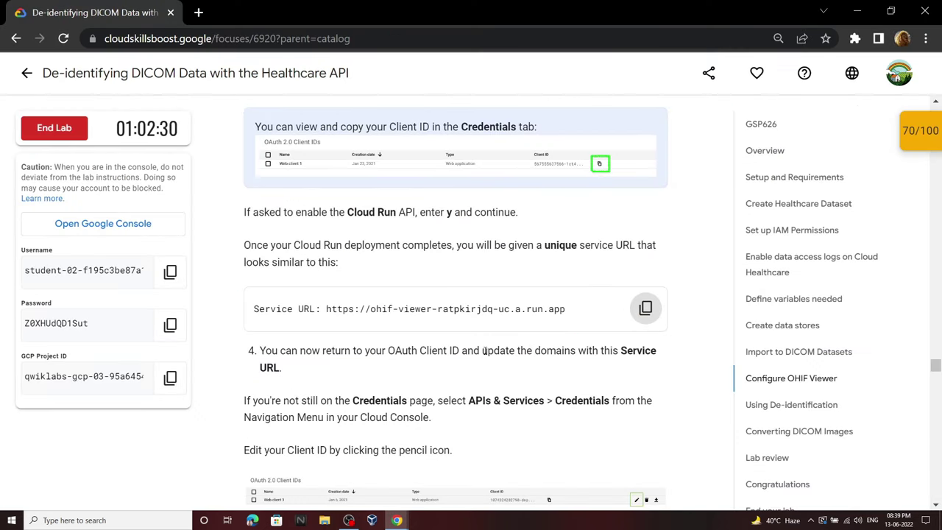
{"action": "scroll", "coordinate": [485, 350], "scroll_direction": "down", "scroll_amount": 1}
{"action": "mouse_move", "coordinate": [397, 520]}
{"action": "left_click", "coordinate": [365, 485]}
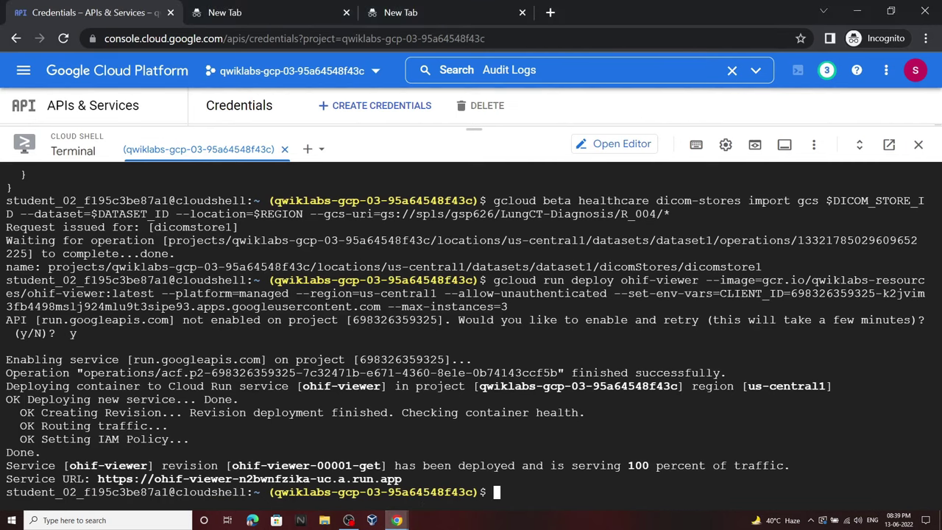
{"action": "left_click", "coordinate": [364, 479]}
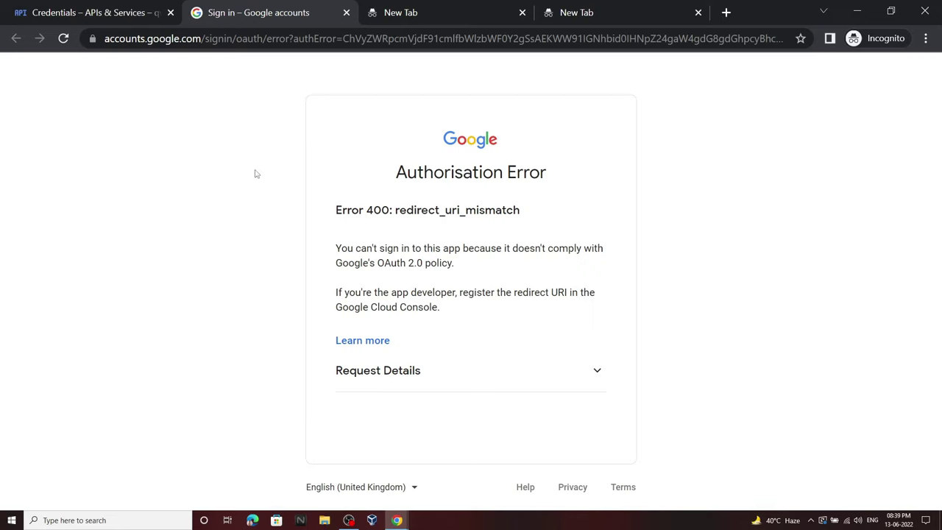
Step: Return to the console's Credentials page, shrink Cloud Shell out of the way, and open the Web client 1 OAuth client for editing
{"action": "left_click", "coordinate": [34, 12]}
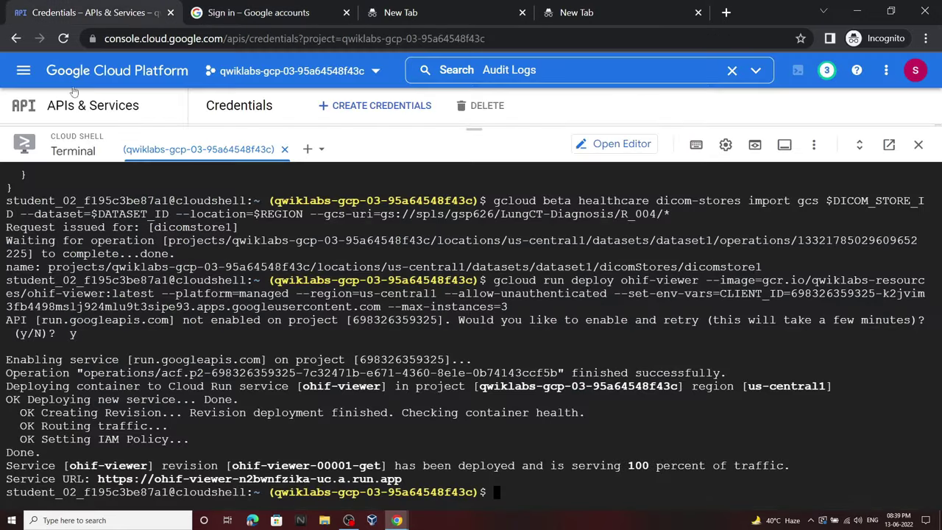
{"action": "left_click", "coordinate": [21, 70]}
{"action": "mouse_move", "coordinate": [158, 219]}
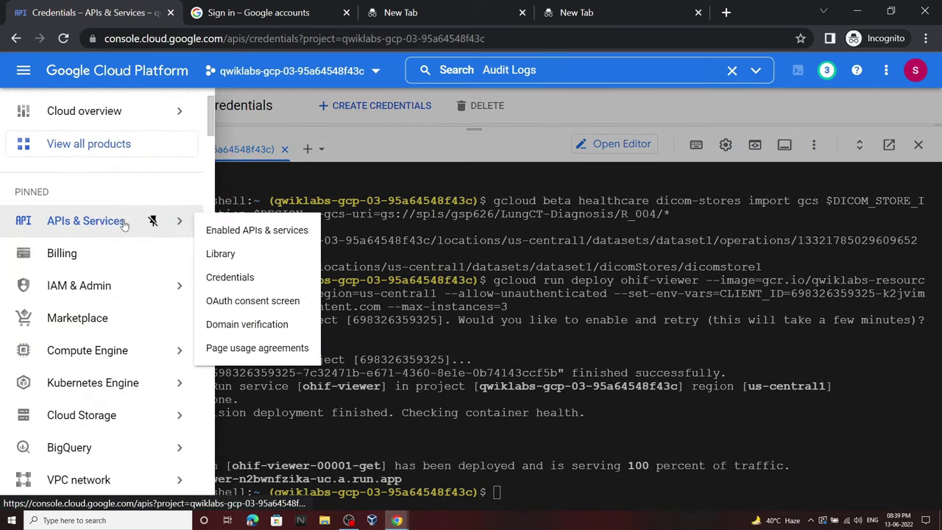
{"action": "left_click", "coordinate": [225, 277]}
{"action": "left_click_drag", "start_coordinate": [471, 132], "coordinate": [473, 508]}
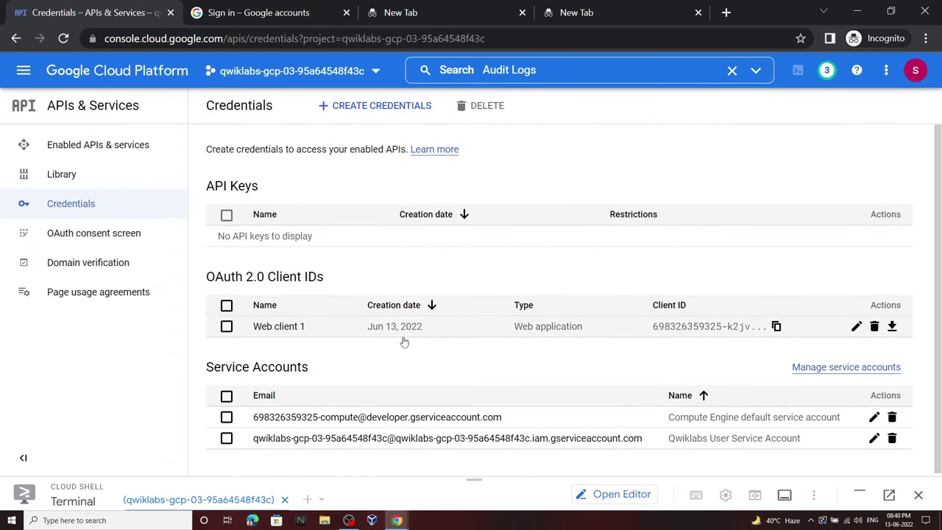
{"action": "left_click", "coordinate": [276, 326]}
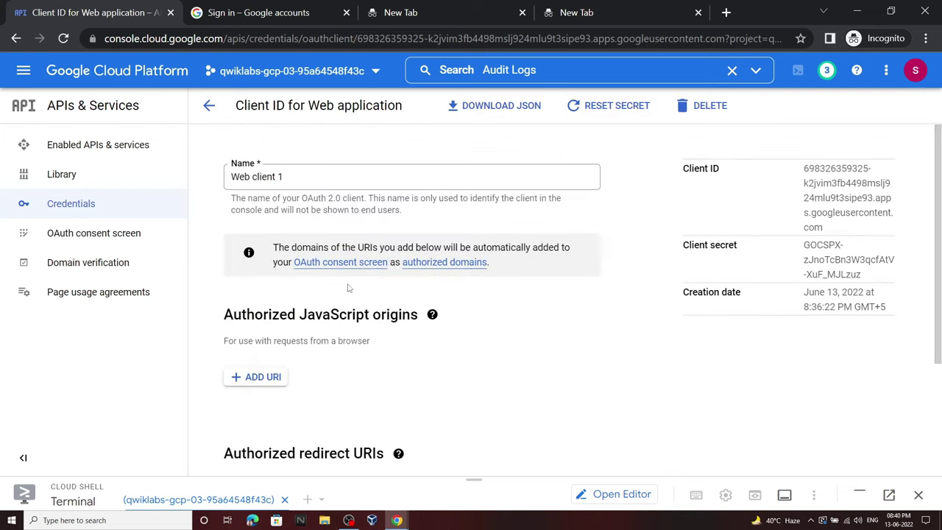
Step: Add an empty entry under Authorized JavaScript origins and copy the ohif-viewer service URL from the Cloud Shell output
{"action": "scroll", "coordinate": [349, 288], "scroll_direction": "down", "scroll_amount": 3}
{"action": "left_click", "coordinate": [280, 230]}
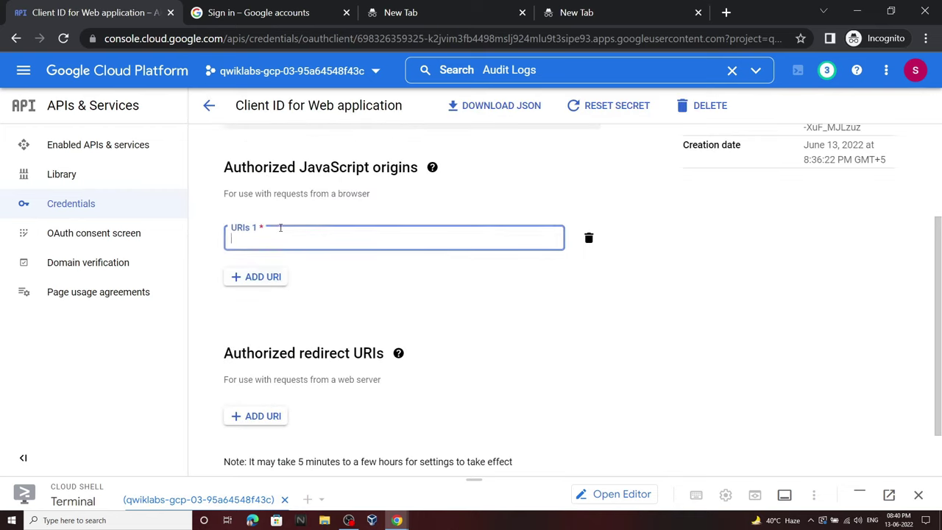
{"action": "left_click", "coordinate": [258, 11]}
{"action": "left_click", "coordinate": [88, 13]}
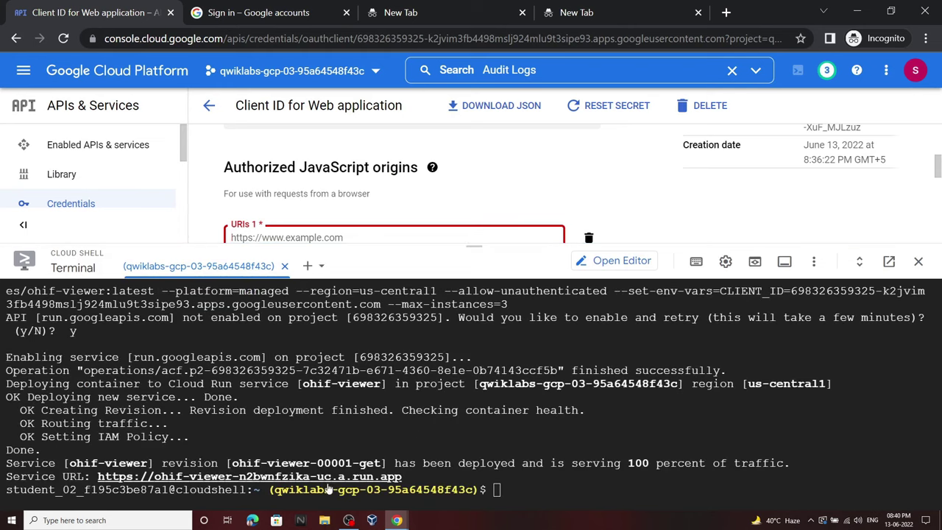
{"action": "right_click", "coordinate": [329, 479]}
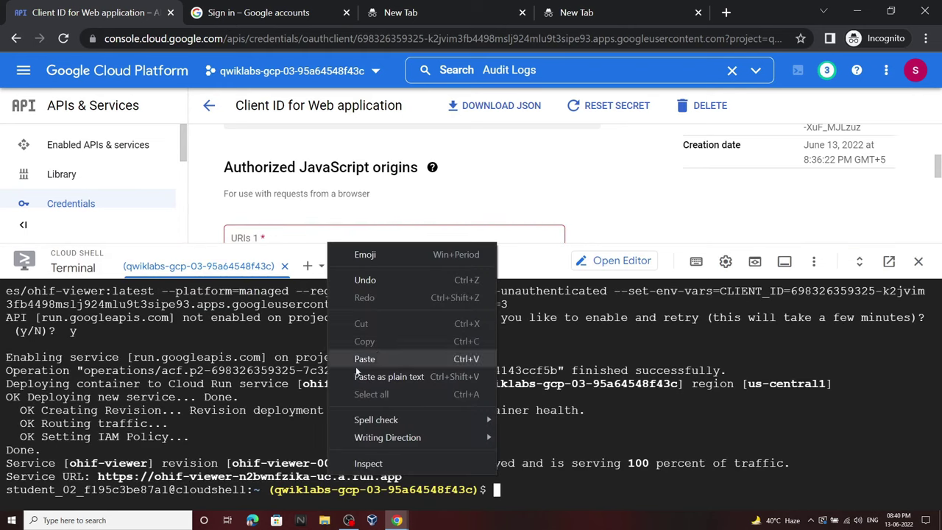
{"action": "left_click", "coordinate": [281, 442]}
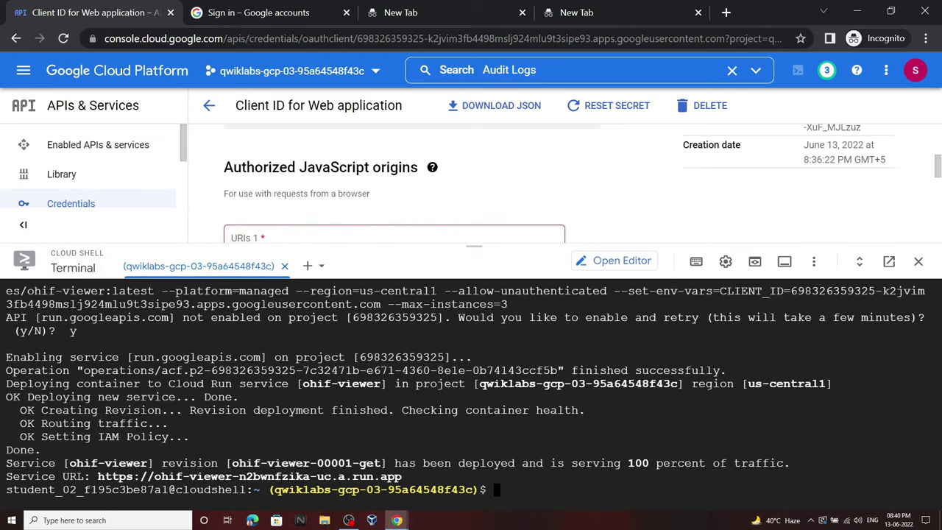
{"action": "left_click_drag", "start_coordinate": [403, 478], "coordinate": [89, 478]}
{"action": "key", "text": "ctrl+c"}
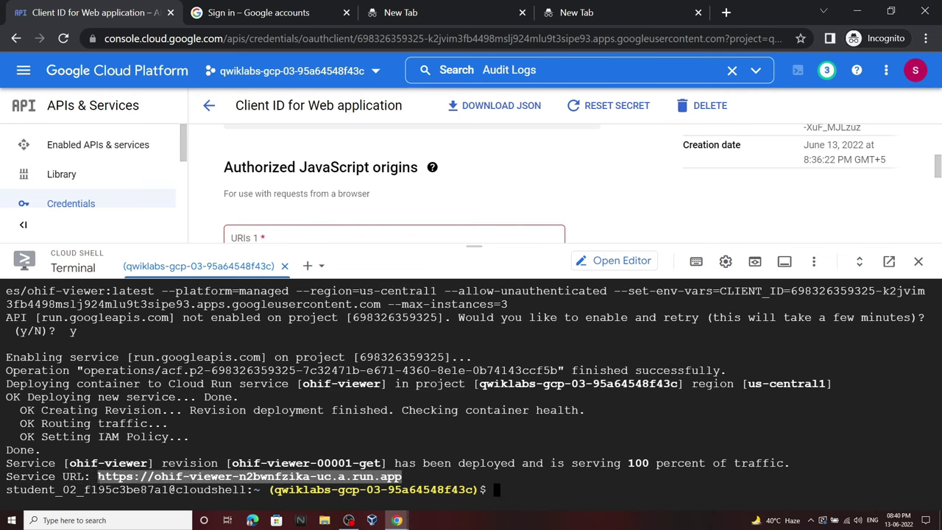
{"action": "left_click_drag", "start_coordinate": [476, 246], "coordinate": [475, 478]}
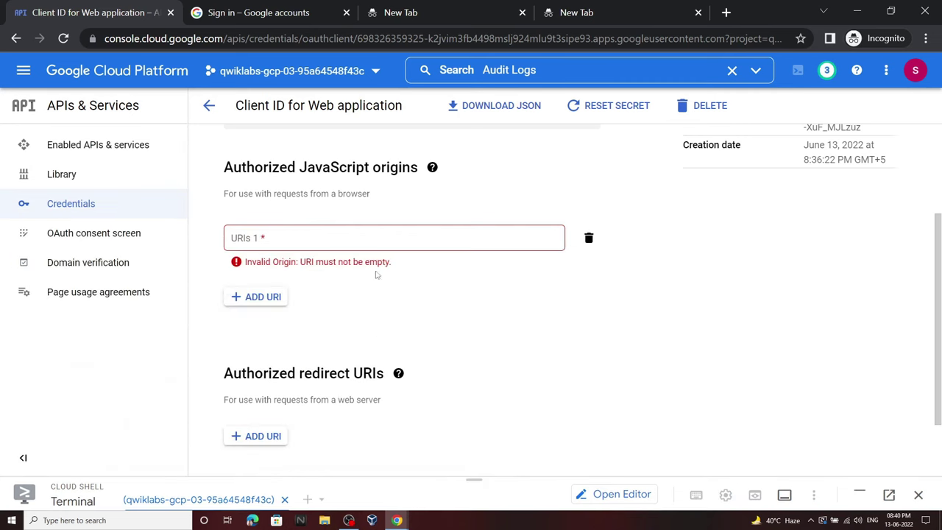
{"action": "left_click", "coordinate": [391, 234]}
{"action": "key", "text": "ctrl+v"}
{"action": "scroll", "coordinate": [389, 266], "scroll_direction": "down", "scroll_amount": 1}
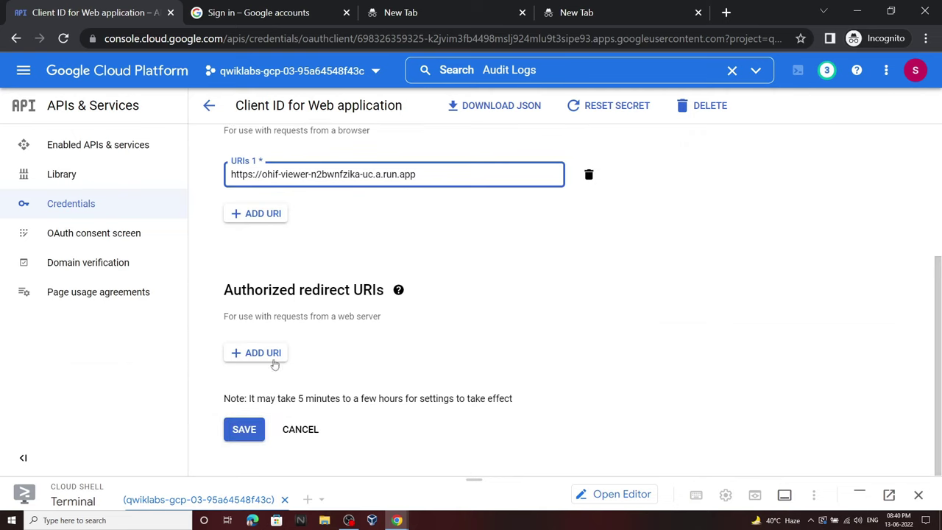
{"action": "left_click", "coordinate": [264, 353]}
{"action": "key", "text": "ctrl+v"}
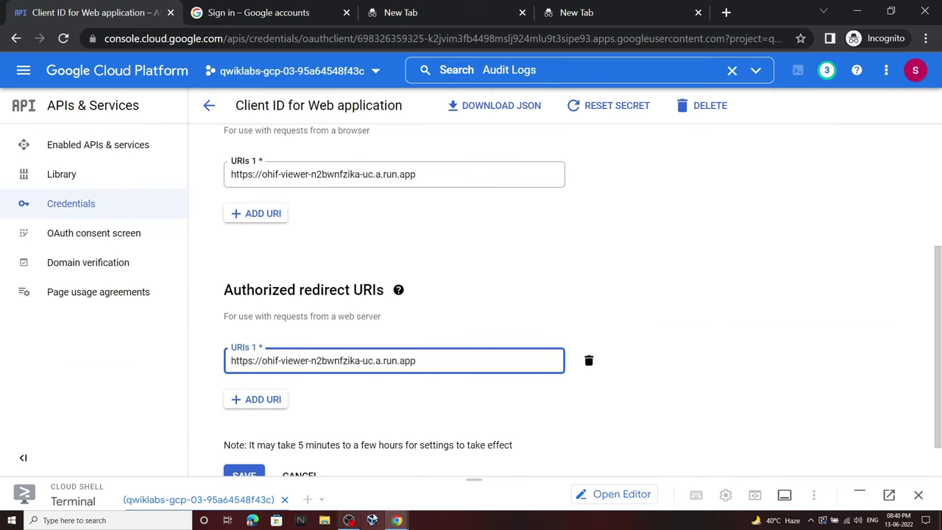
{"action": "left_click", "coordinate": [353, 475]}
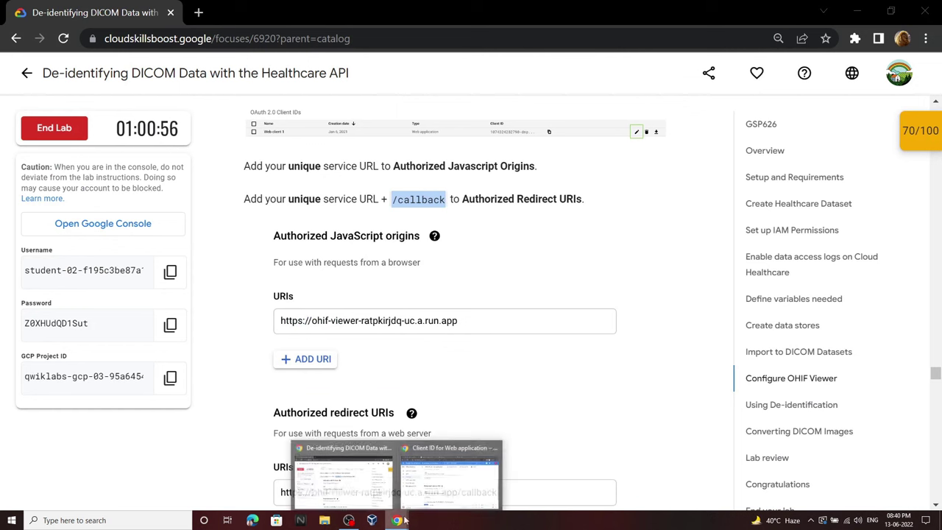
{"action": "left_click", "coordinate": [452, 474]}
Step: Check the lab's redirect URI example and save the changes to the OAuth web client
{"action": "left_click", "coordinate": [396, 520]}
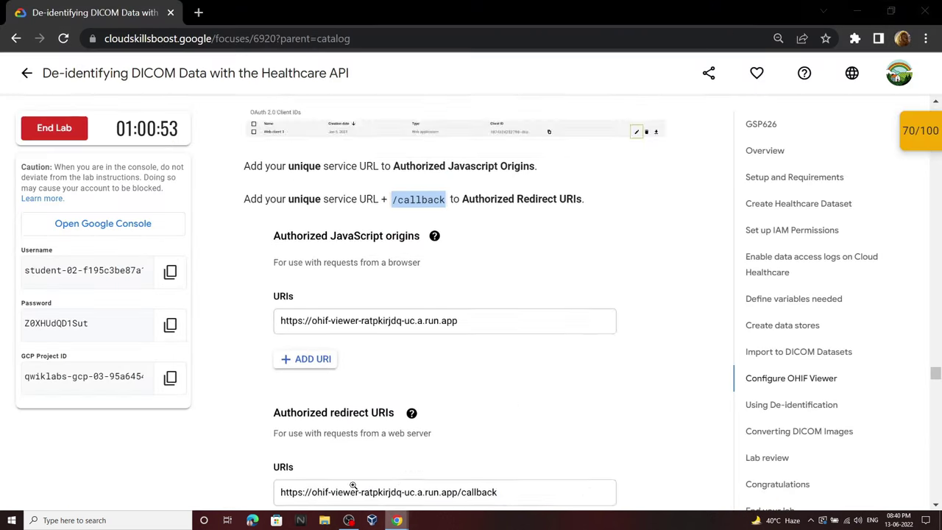
{"action": "scroll", "coordinate": [399, 360], "scroll_direction": "down", "scroll_amount": 4}
{"action": "left_click", "coordinate": [452, 474]}
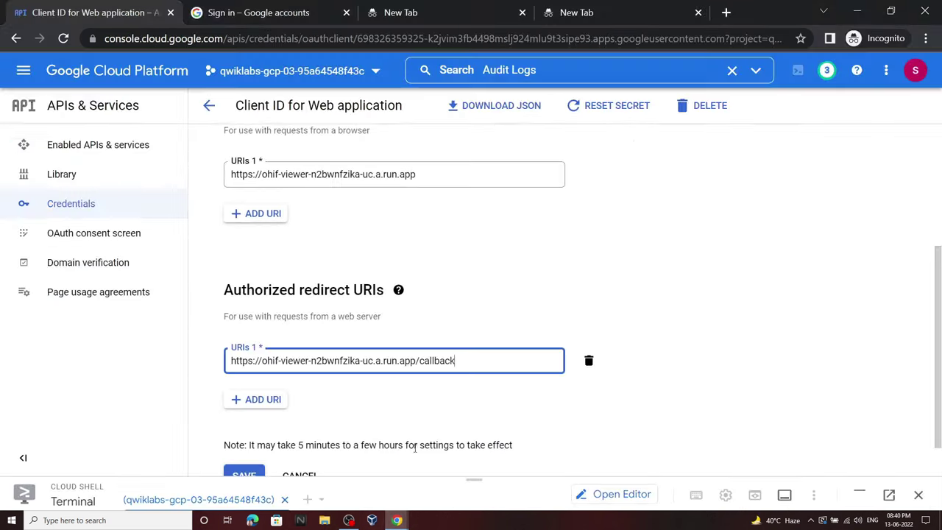
{"action": "scroll", "coordinate": [279, 437], "scroll_direction": "down", "scroll_amount": 1}
{"action": "left_click", "coordinate": [259, 429]}
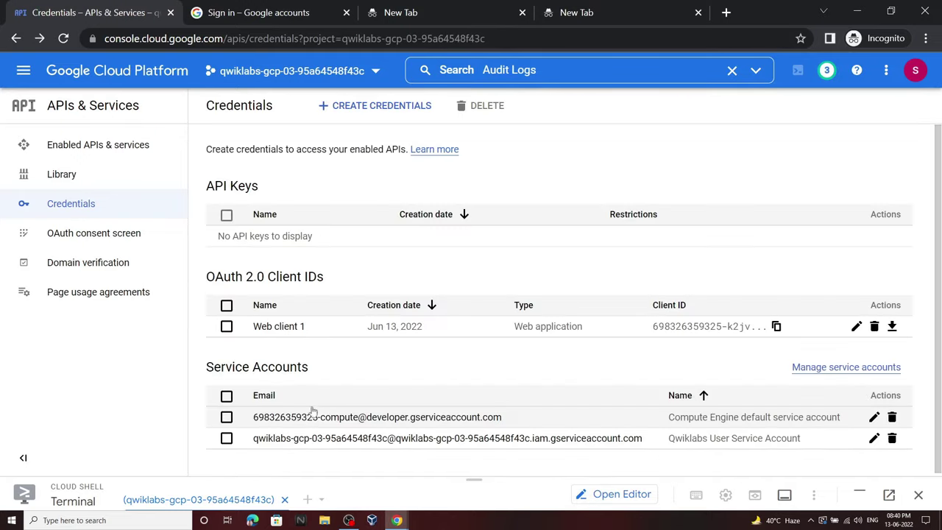
Step: Reload the OHIF Viewer sign-in page and copy the gcloud run services list command from the lab's Using De-identification section
{"action": "left_click", "coordinate": [224, 9]}
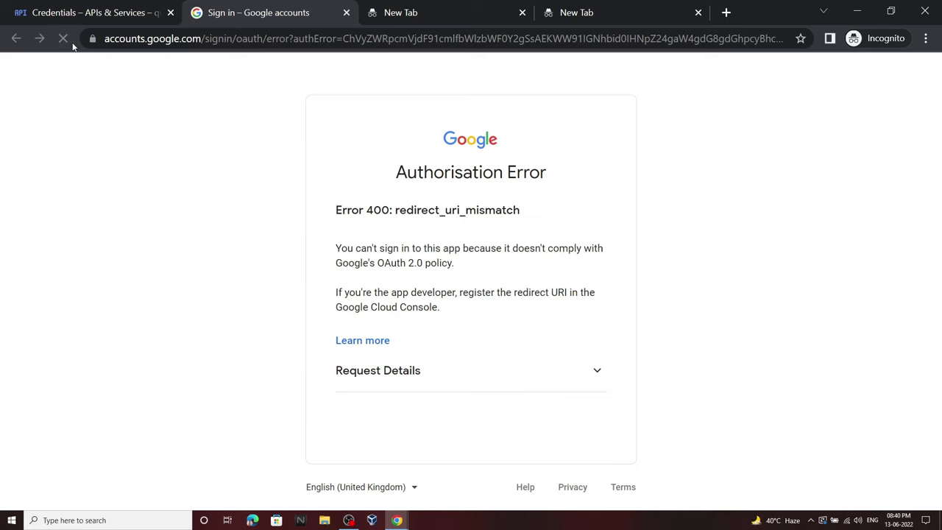
{"action": "left_click", "coordinate": [67, 5]}
{"action": "left_click", "coordinate": [396, 520]}
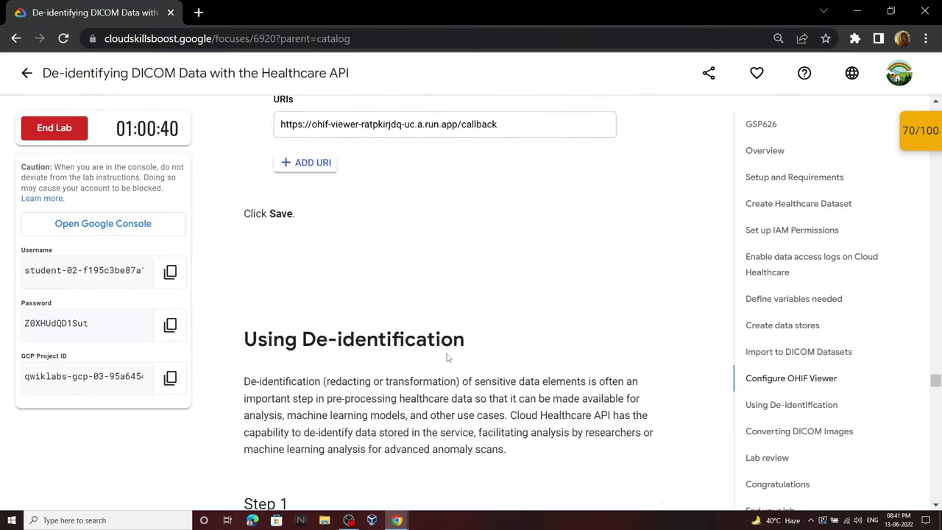
{"action": "scroll", "coordinate": [613, 261], "scroll_direction": "down", "scroll_amount": 5}
{"action": "left_click", "coordinate": [645, 255]}
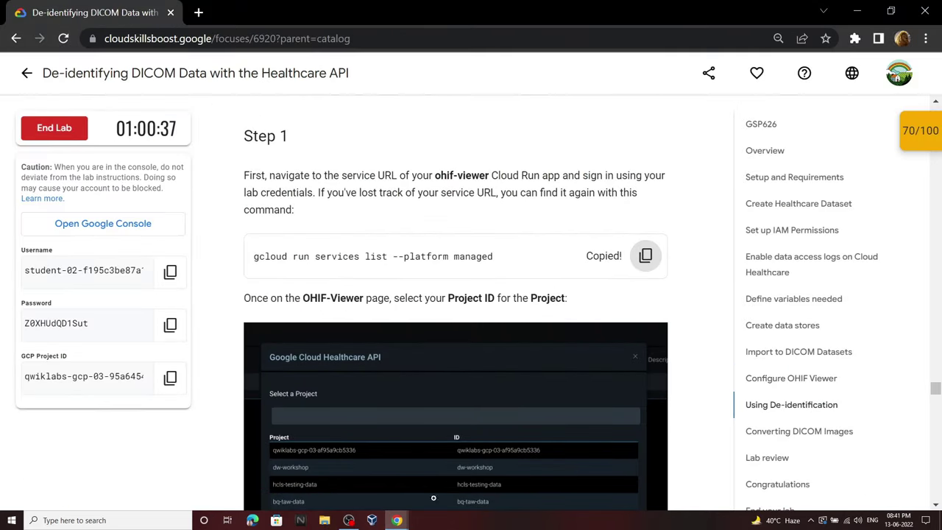
Step: Enlarge Cloud Shell in the console and run gcloud run services list --platform managed
{"action": "mouse_move", "coordinate": [396, 520]}
{"action": "left_click", "coordinate": [463, 473]}
{"action": "left_click_drag", "start_coordinate": [474, 479], "coordinate": [541, 91]}
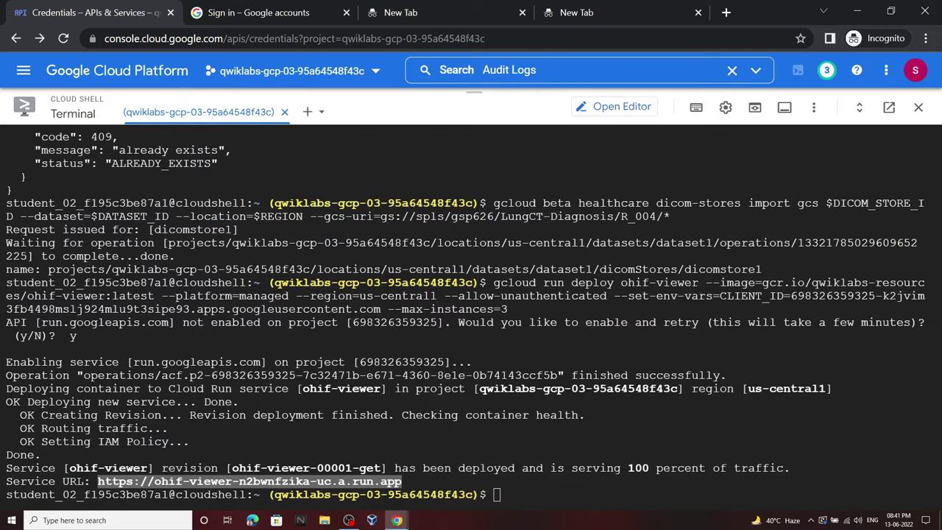
{"action": "key", "text": "ctrl+v"}
{"action": "key", "text": "Return"}
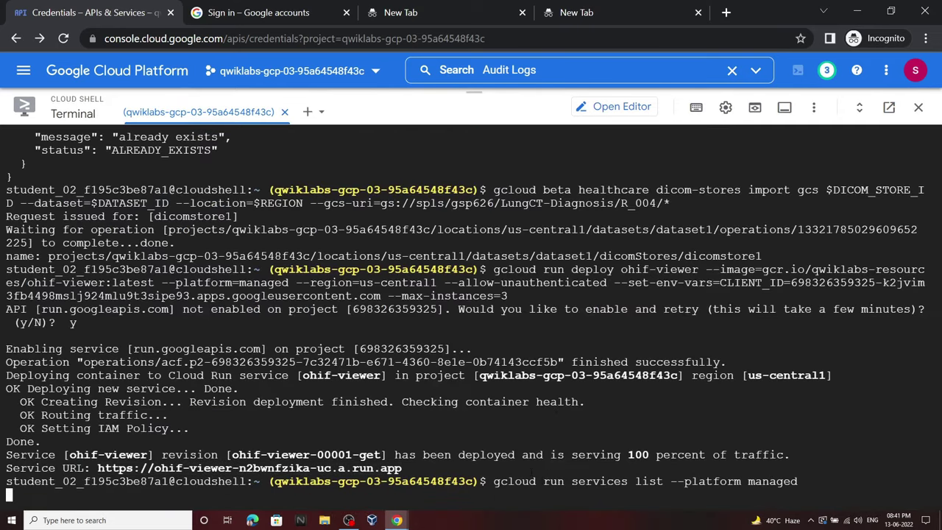
Step: Copy the curl request that de-identifies the dataset into de-id from the lab instructions
{"action": "mouse_move", "coordinate": [398, 522]}
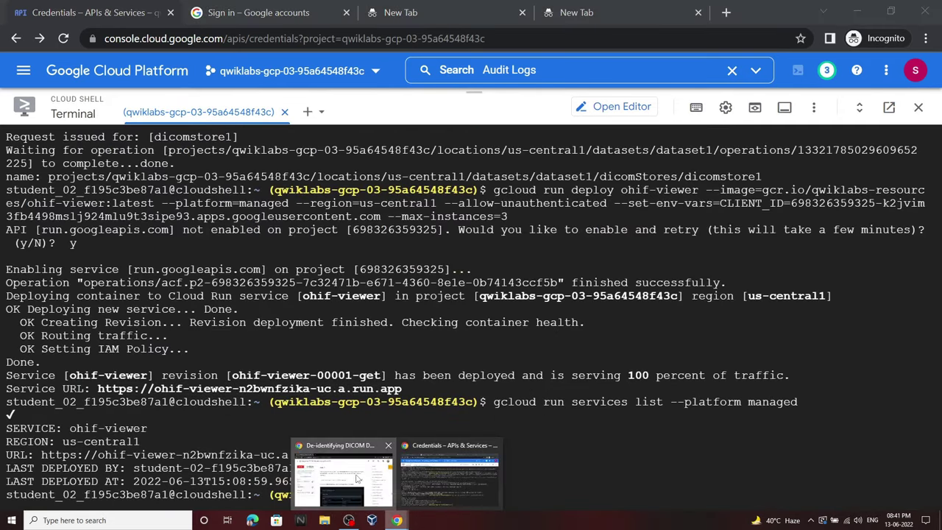
{"action": "left_click", "coordinate": [352, 465]}
{"action": "scroll", "coordinate": [563, 377], "scroll_direction": "down", "scroll_amount": 5}
{"action": "scroll", "coordinate": [562, 378], "scroll_direction": "down", "scroll_amount": 10}
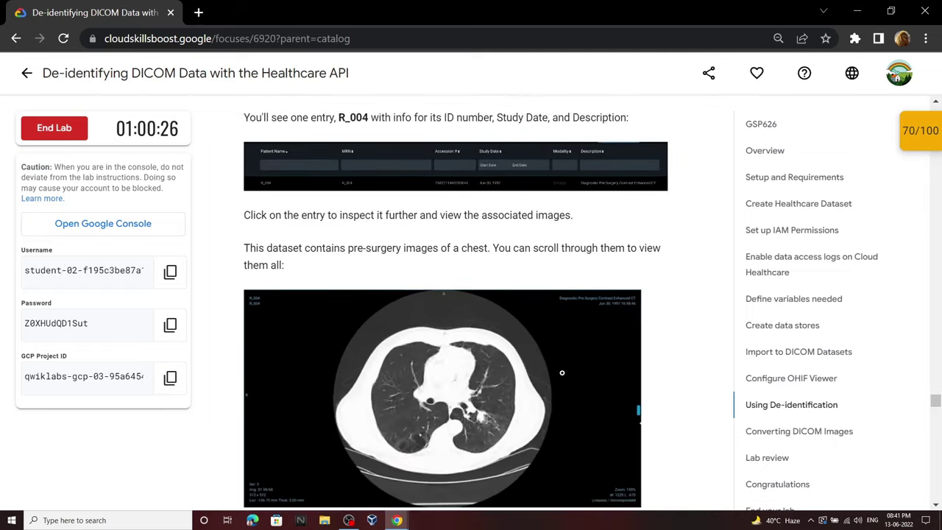
{"action": "left_click", "coordinate": [645, 143]}
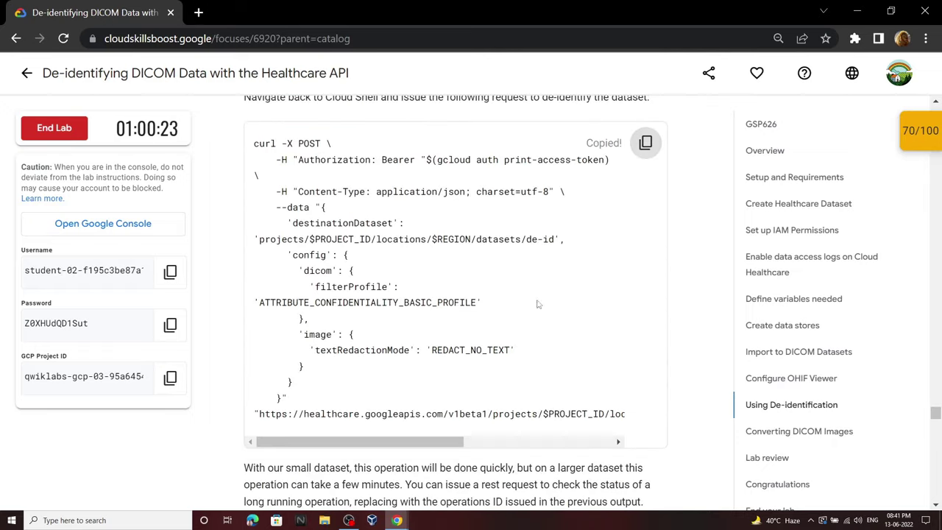
Step: Run the copied curl POST request in Cloud Shell to de-identify the dataset into de-id with REDACT_NO_TEXT
{"action": "mouse_move", "coordinate": [411, 520]}
{"action": "left_click", "coordinate": [438, 480]}
{"action": "key", "text": "ctrl+v"}
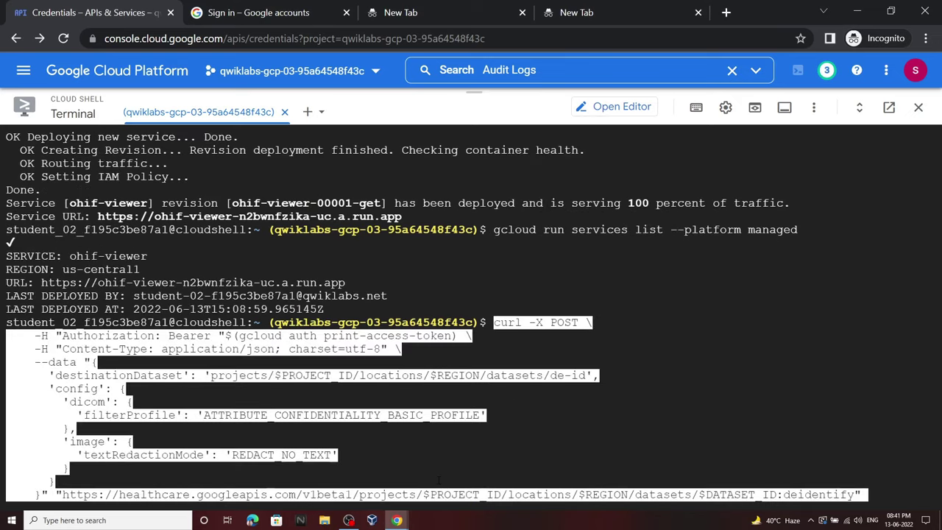
{"action": "key", "text": "Return"}
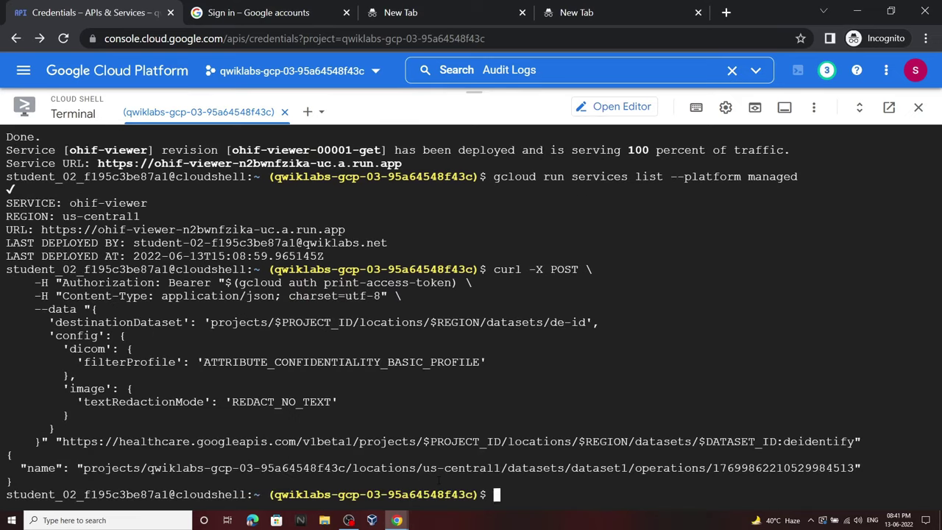
Step: Copy the lab's curl GET status request and run it in Cloud Shell with its <operation-id> placeholder left in place
{"action": "mouse_move", "coordinate": [396, 522]}
{"action": "left_click", "coordinate": [342, 478]}
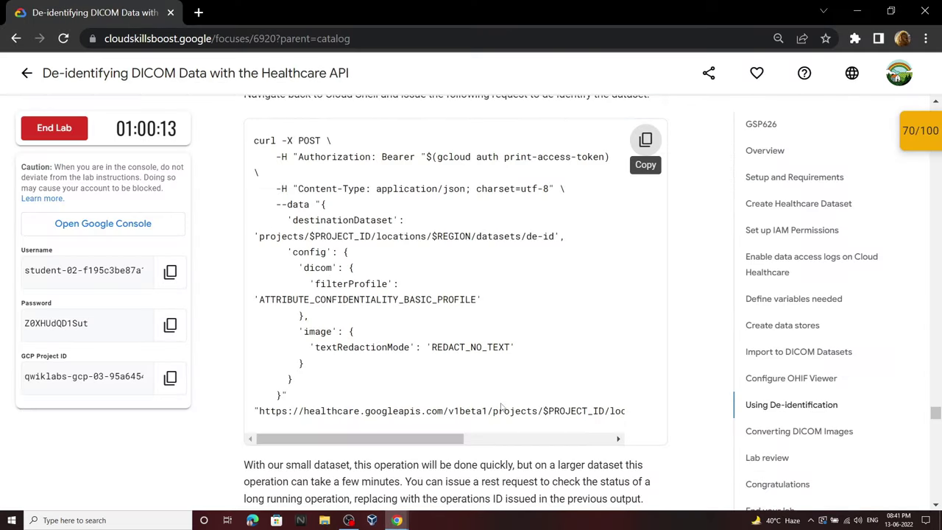
{"action": "left_click", "coordinate": [645, 253]}
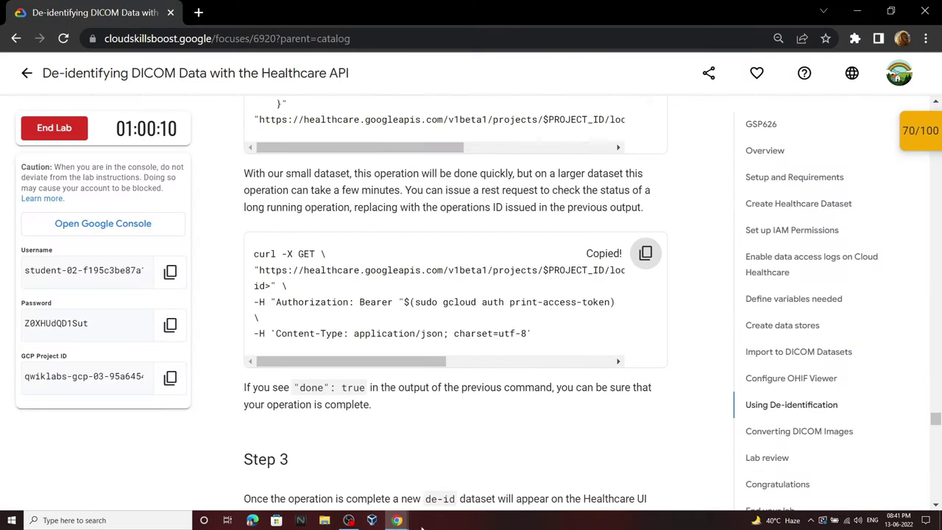
{"action": "mouse_move", "coordinate": [396, 520]}
{"action": "left_click", "coordinate": [448, 478]}
{"action": "key", "text": "ctrl+v"}
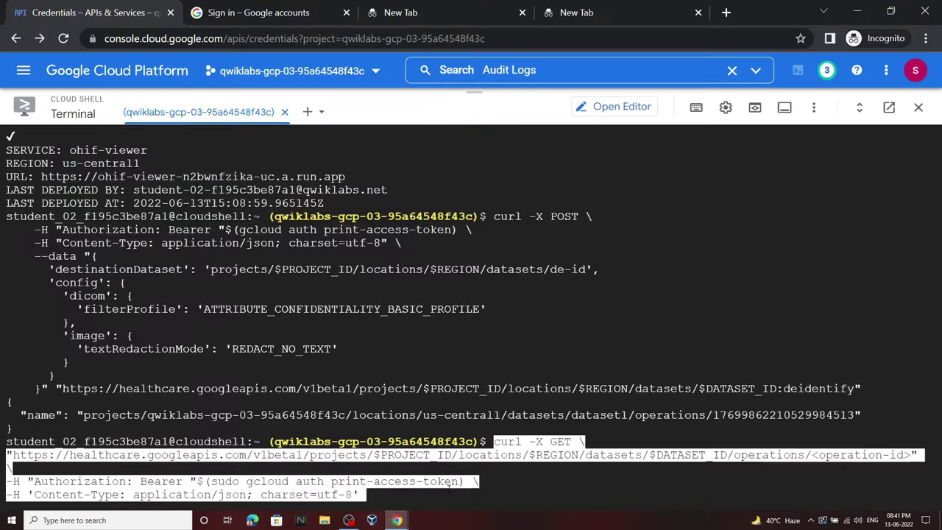
{"action": "key", "text": "Return"}
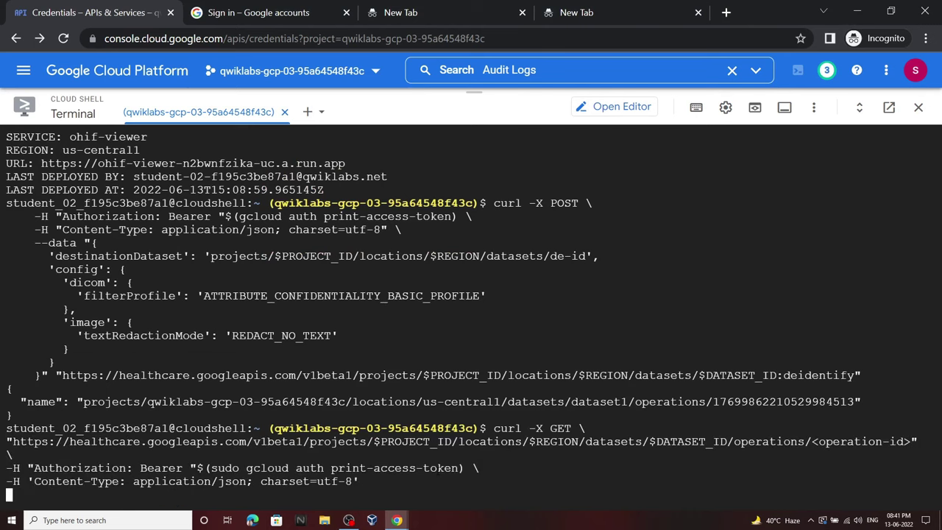
Step: Return to the lab instructions and check the progress of the Using De-identification objective
{"action": "mouse_move", "coordinate": [397, 520]}
{"action": "left_click", "coordinate": [343, 478]}
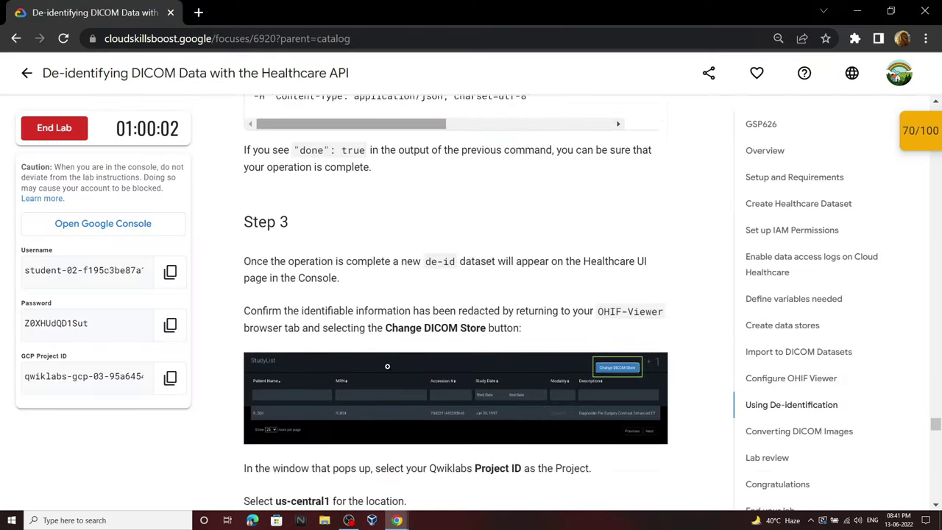
{"action": "scroll", "coordinate": [484, 338], "scroll_direction": "down", "scroll_amount": 3}
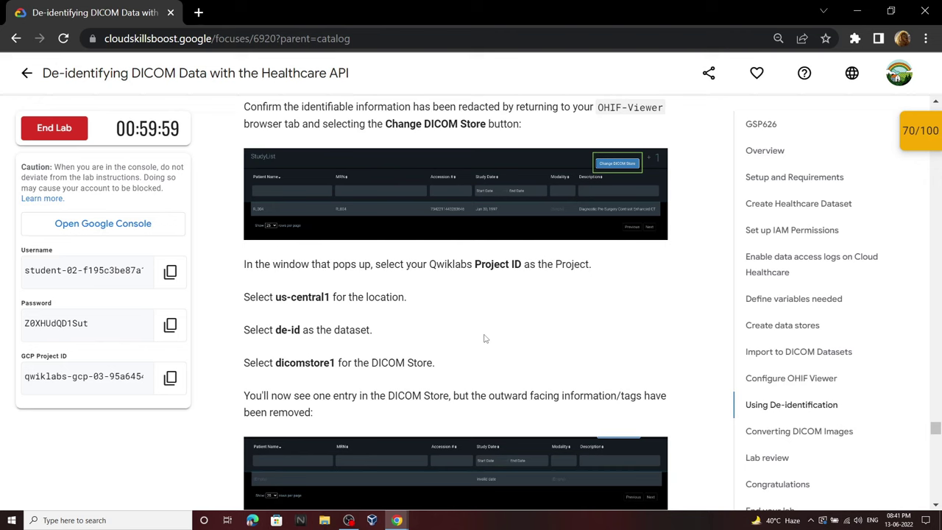
{"action": "scroll", "coordinate": [484, 337], "scroll_direction": "down", "scroll_amount": 4}
{"action": "left_click", "coordinate": [395, 347]}
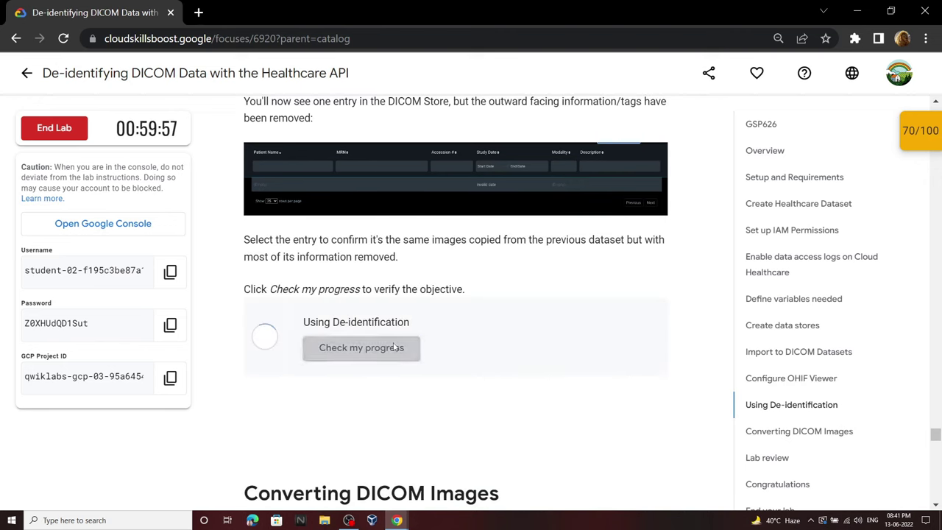
Step: Review the Converting DICOM Images instructions and start creating a bucket in Cloud Storage
{"action": "scroll", "coordinate": [395, 347], "scroll_direction": "down", "scroll_amount": 4}
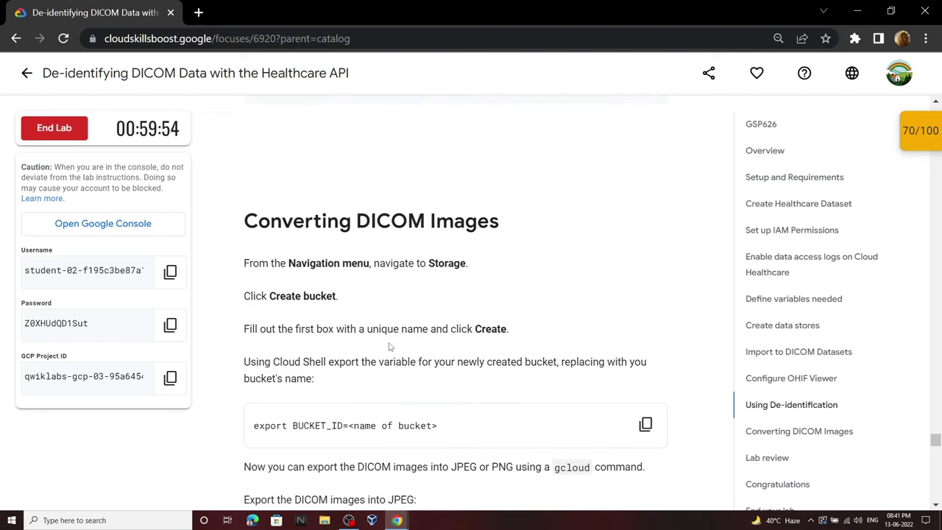
{"action": "scroll", "coordinate": [398, 347], "scroll_direction": "down", "scroll_amount": 2}
{"action": "scroll", "coordinate": [420, 352], "scroll_direction": "up", "scroll_amount": 2}
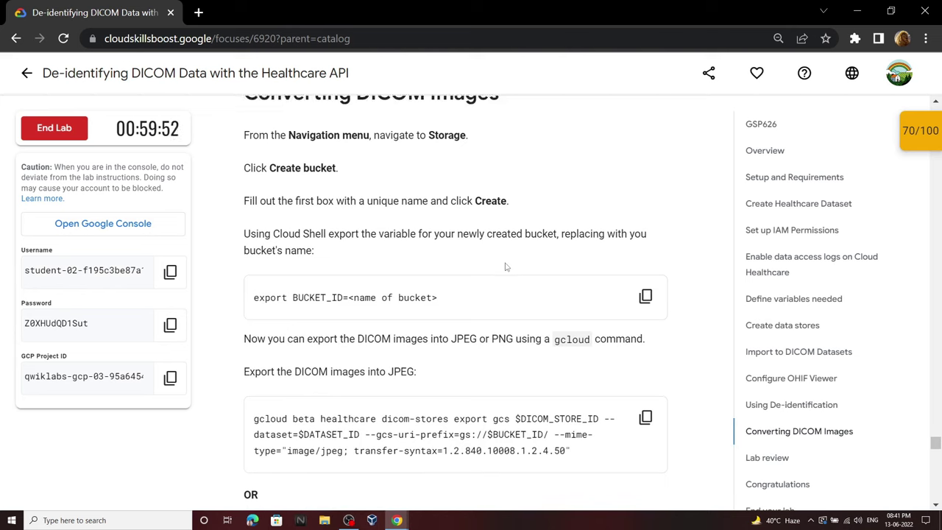
{"action": "left_click", "coordinate": [398, 520]}
{"action": "left_click_drag", "start_coordinate": [477, 92], "coordinate": [475, 478]}
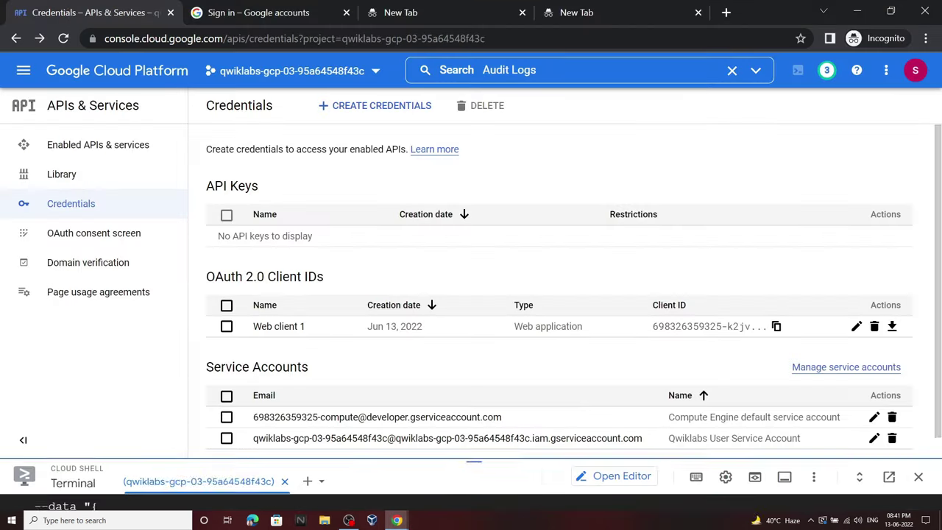
{"action": "left_click", "coordinate": [24, 70]}
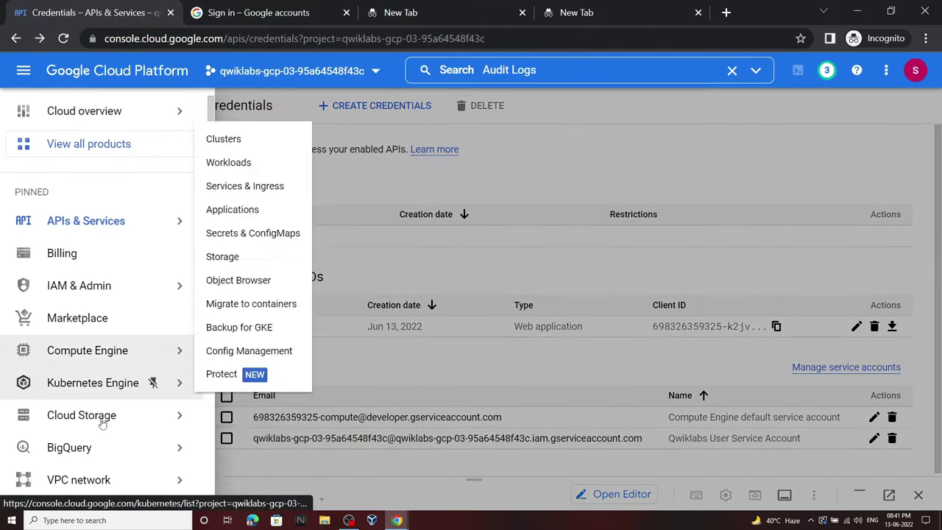
{"action": "left_click", "coordinate": [205, 422]}
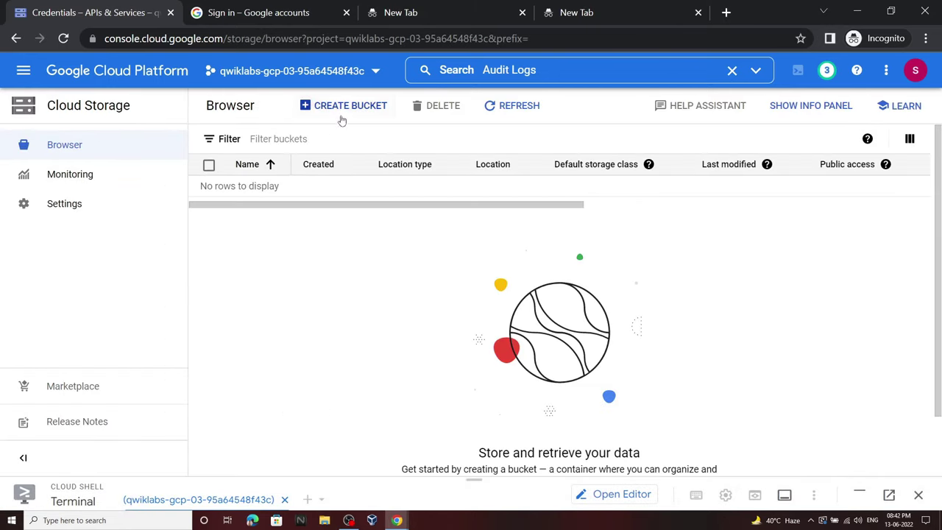
{"action": "left_click", "coordinate": [347, 105]}
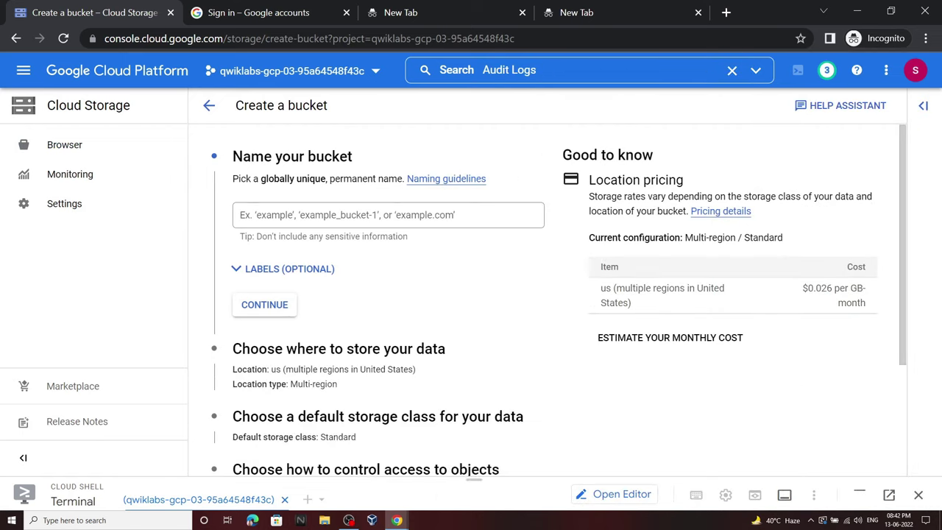
Step: Copy the lab's GCP Project ID and create the bucket under that name, qwiklabs-gcp-03-95a64548f43c, with the default settings
{"action": "left_click", "coordinate": [371, 496]}
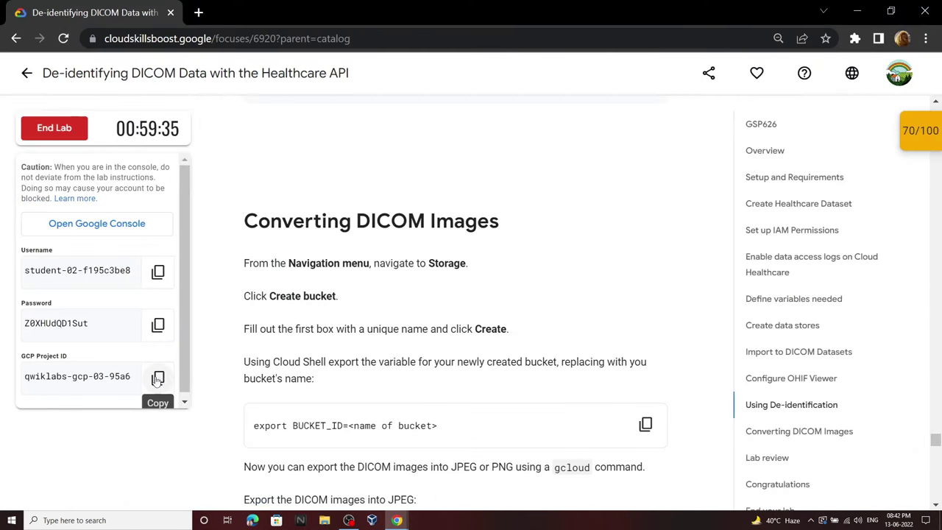
{"action": "left_click", "coordinate": [157, 379]}
{"action": "scroll", "coordinate": [295, 442], "scroll_direction": "down", "scroll_amount": 1}
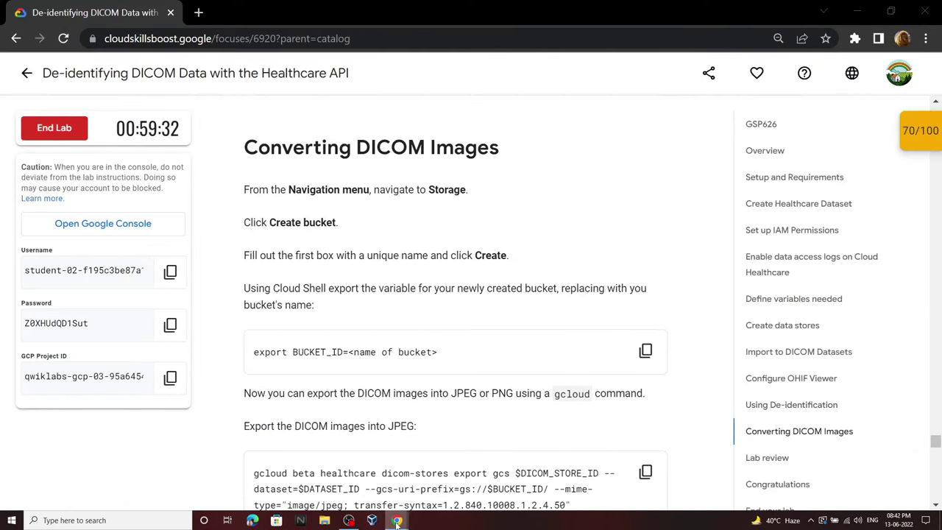
{"action": "left_click", "coordinate": [414, 473]}
{"action": "left_click", "coordinate": [356, 215]}
{"action": "scroll", "coordinate": [289, 331], "scroll_direction": "down", "scroll_amount": 2}
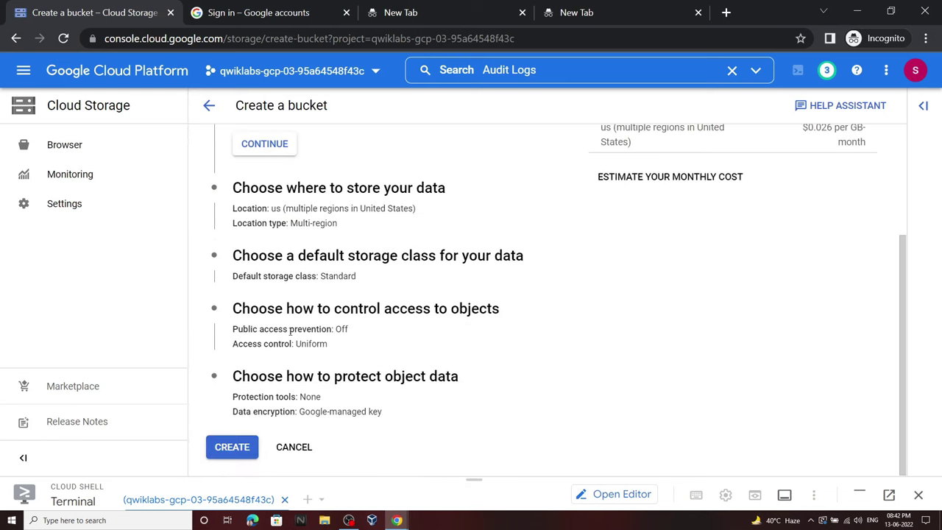
{"action": "left_click", "coordinate": [231, 446]}
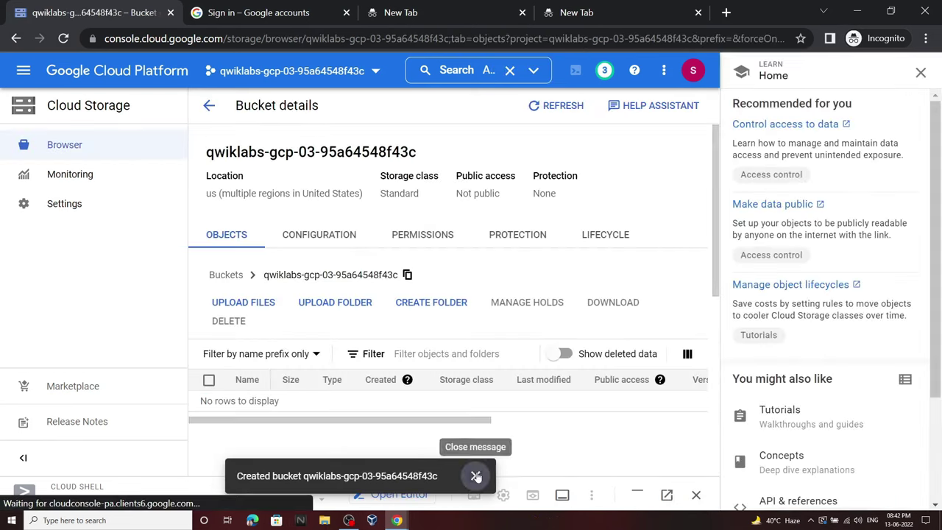
{"action": "left_click", "coordinate": [476, 475]}
Step: Set the BUCKET_ID variable in Cloud Shell with the lab's export command, using qwiklabs-gcp-03-95a64548f43c as the bucket name
{"action": "mouse_move", "coordinate": [397, 520]}
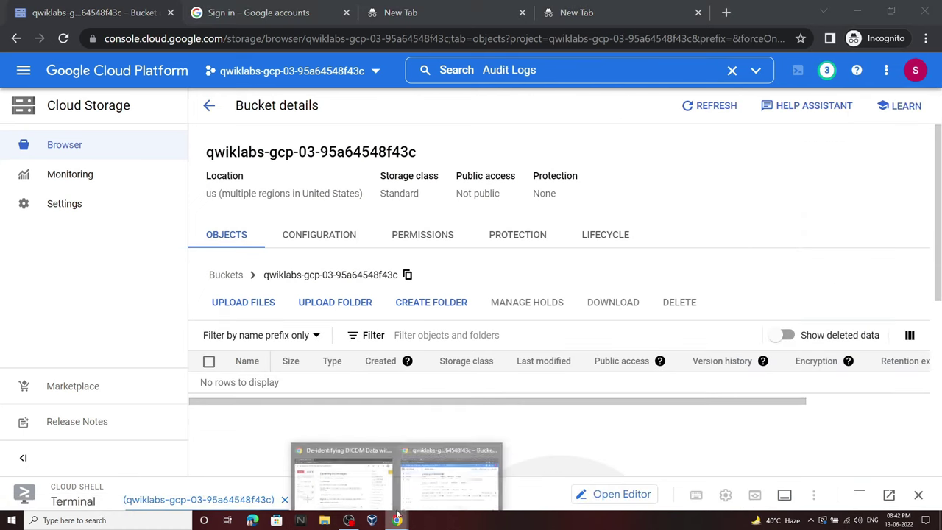
{"action": "left_click", "coordinate": [340, 464]}
{"action": "scroll", "coordinate": [618, 208], "scroll_direction": "down", "scroll_amount": 2}
{"action": "left_click", "coordinate": [645, 204]}
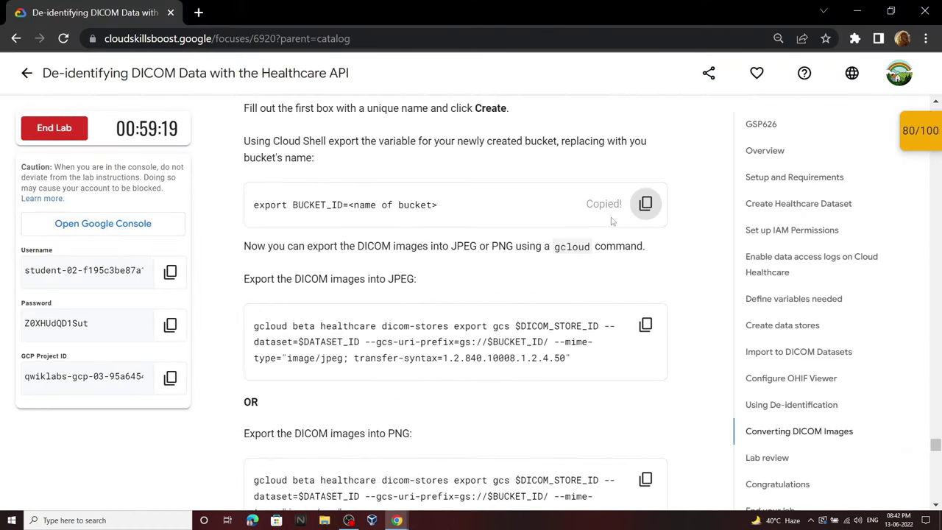
{"action": "left_click", "coordinate": [396, 520]}
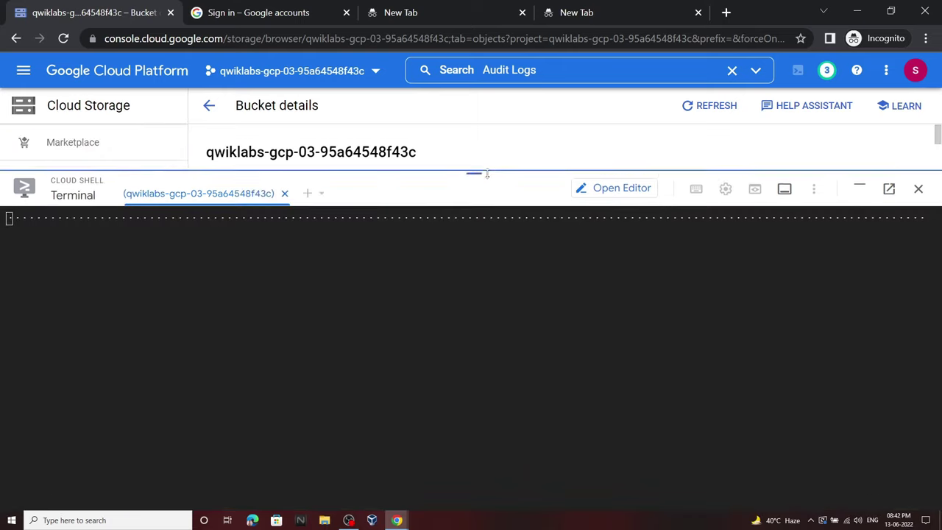
{"action": "key", "text": "ctrl+v"}
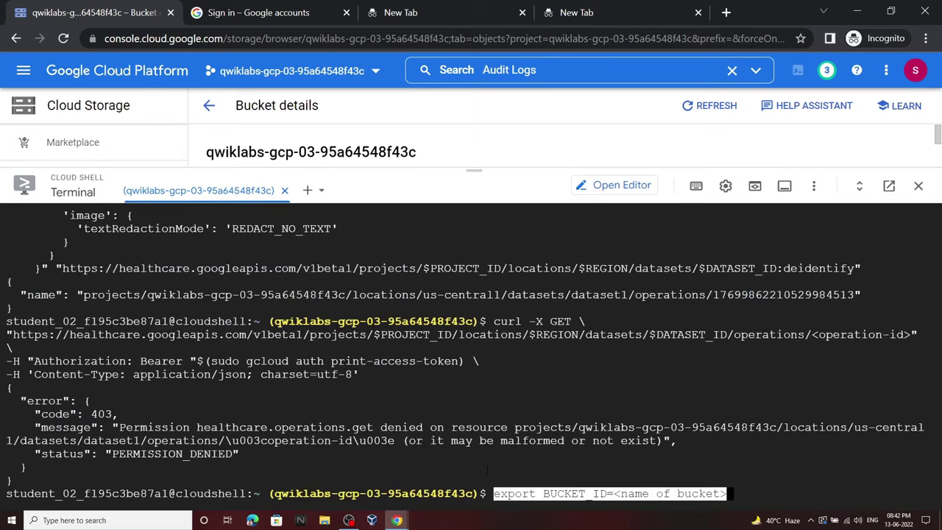
{"action": "left_click", "coordinate": [397, 520]}
{"action": "left_click", "coordinate": [170, 377]}
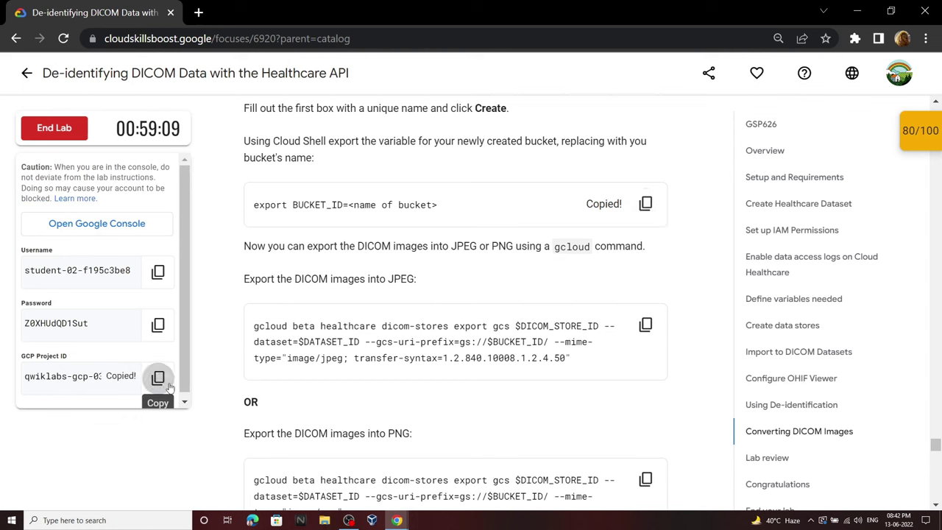
{"action": "left_click", "coordinate": [396, 520]}
{"action": "key", "text": "ctrl+v"}
{"action": "key", "text": "Return"}
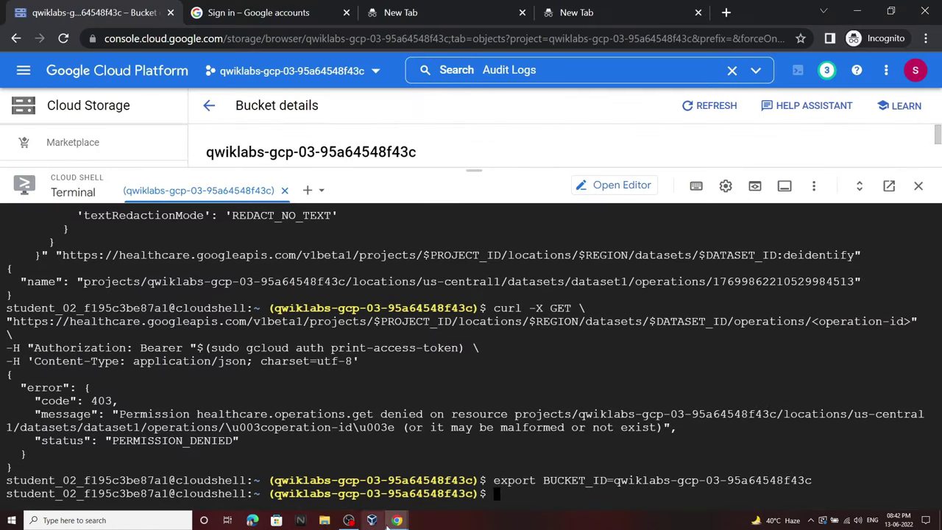
Step: Copy the lab's gcloud command that exports the DICOM images to the bucket as JPEG and run it in Cloud Shell
{"action": "mouse_move", "coordinate": [390, 520]}
{"action": "left_click", "coordinate": [495, 442]}
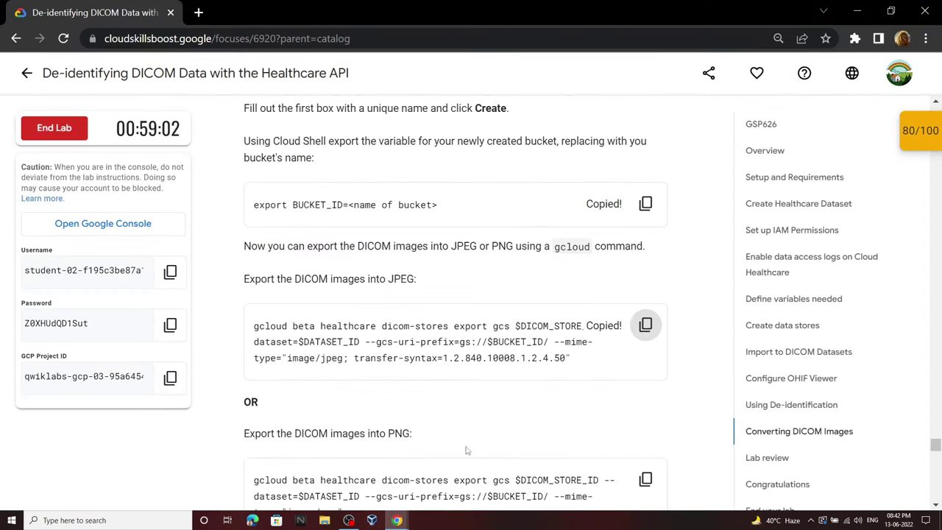
{"action": "left_click", "coordinate": [338, 471]}
{"action": "key", "text": "ctrl+v"}
{"action": "key", "text": "Return"}
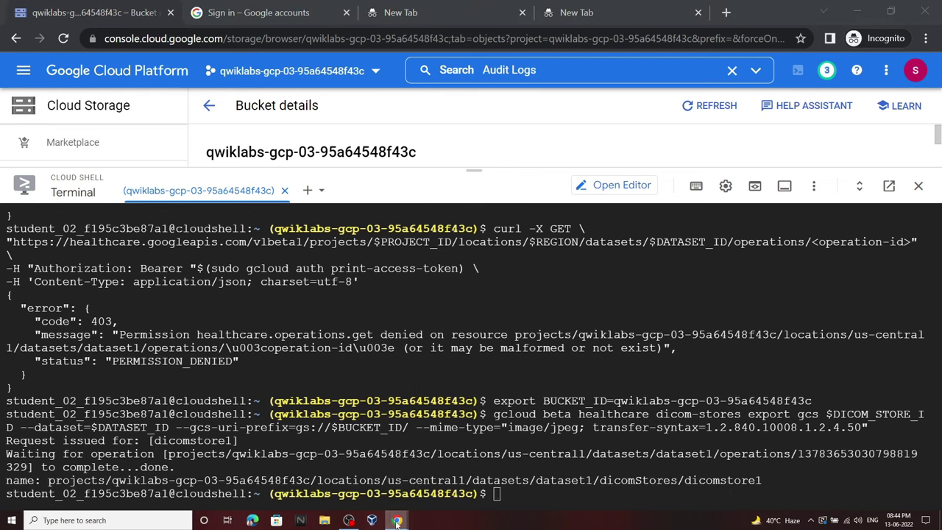
Step: Check the progress of the Converting DICOM Images objective in the lab instructions and in the score overview
{"action": "left_click", "coordinate": [374, 464]}
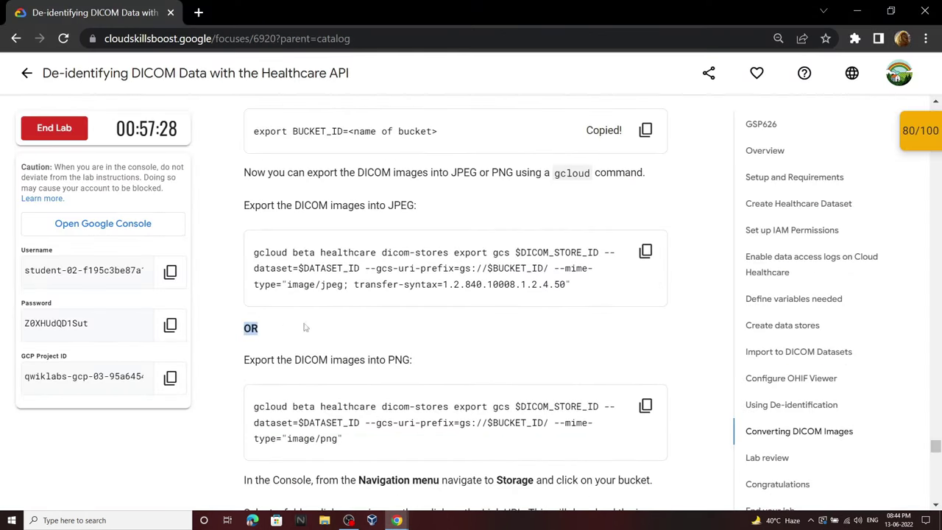
{"action": "scroll", "coordinate": [309, 331], "scroll_direction": "down", "scroll_amount": 4}
{"action": "left_click", "coordinate": [362, 343]}
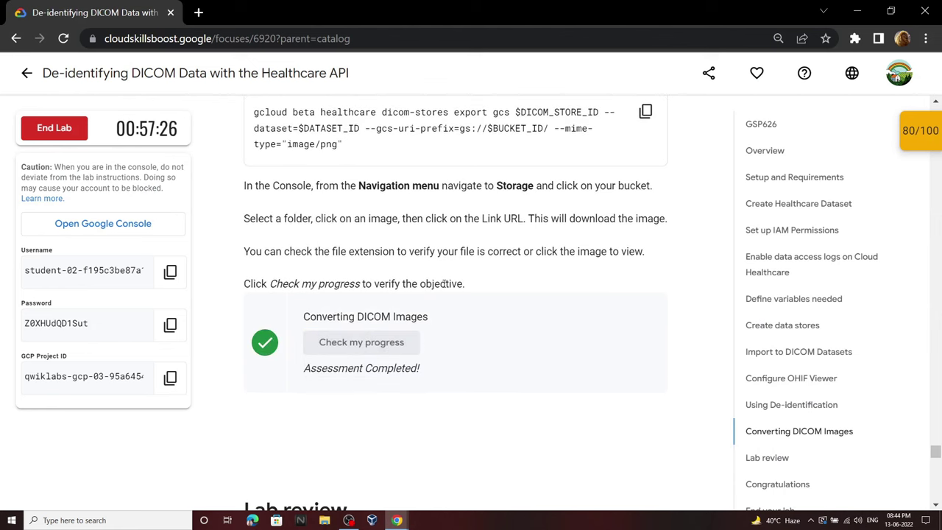
{"action": "left_click", "coordinate": [909, 126]}
{"action": "scroll", "coordinate": [835, 242], "scroll_direction": "down", "scroll_amount": 3}
{"action": "left_click", "coordinate": [824, 250]}
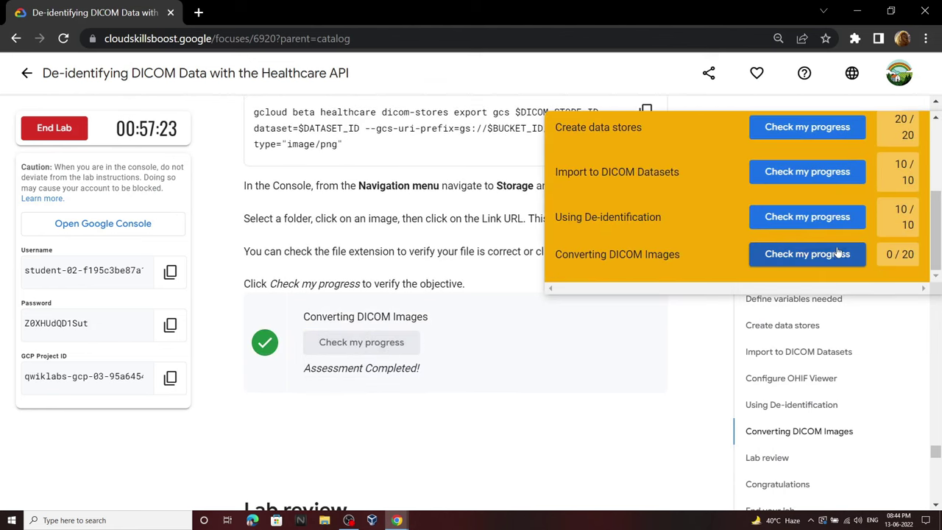
{"action": "left_click", "coordinate": [582, 303]}
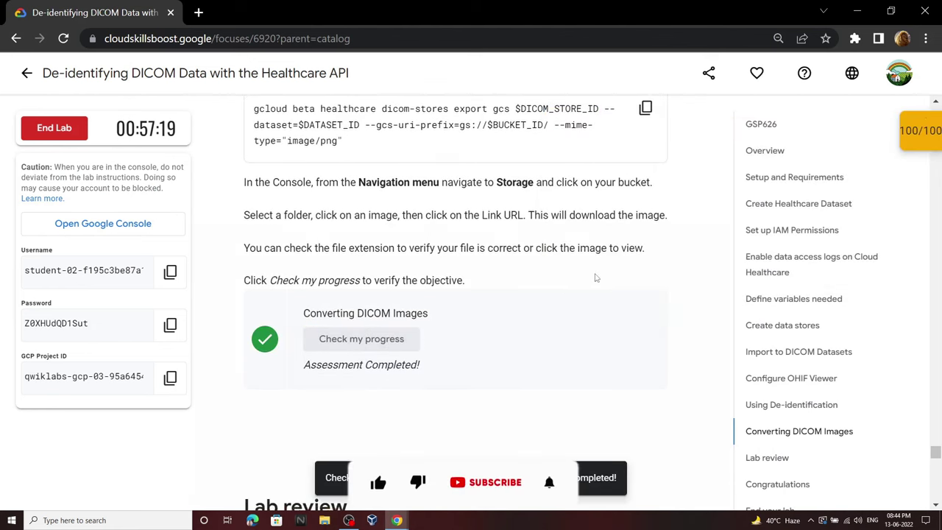
Step: End the lab and return to the Cloud Healthcare API quest to view its list of labs
{"action": "scroll", "coordinate": [581, 302], "scroll_direction": "down", "scroll_amount": 10}
{"action": "scroll", "coordinate": [581, 303], "scroll_direction": "down", "scroll_amount": 4}
{"action": "scroll", "coordinate": [581, 302], "scroll_direction": "up", "scroll_amount": 4}
{"action": "left_click_drag", "start_coordinate": [401, 174], "coordinate": [258, 174]}
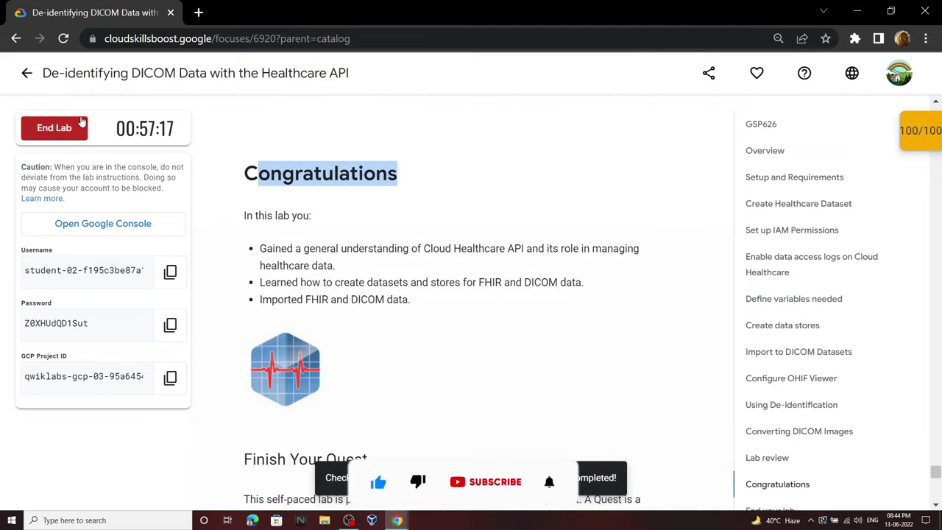
{"action": "left_click", "coordinate": [54, 127]}
{"action": "left_click", "coordinate": [603, 334]}
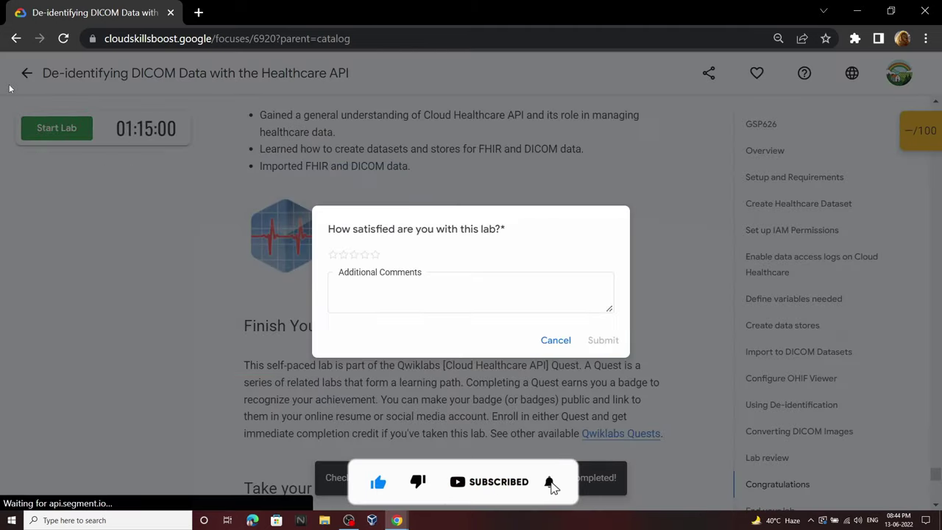
{"action": "left_click", "coordinate": [27, 73]}
{"action": "scroll", "coordinate": [231, 199], "scroll_direction": "down", "scroll_amount": 12}
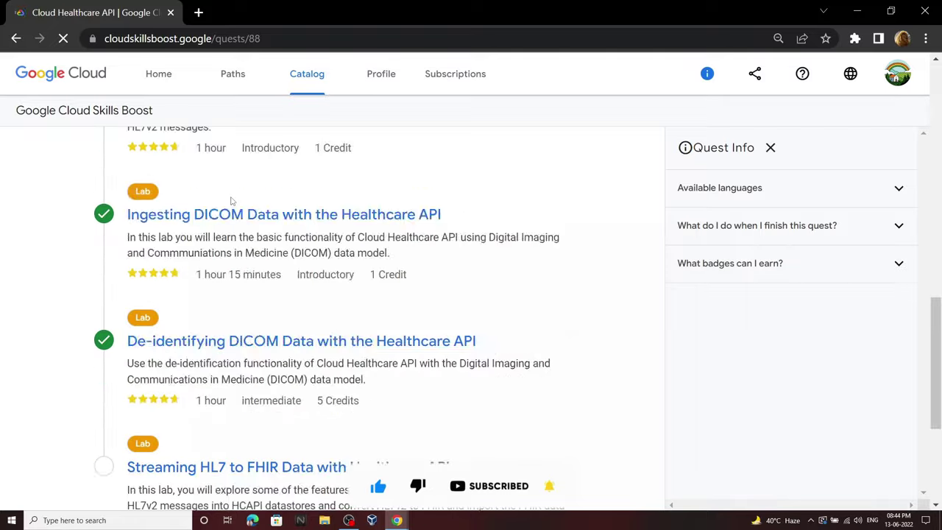